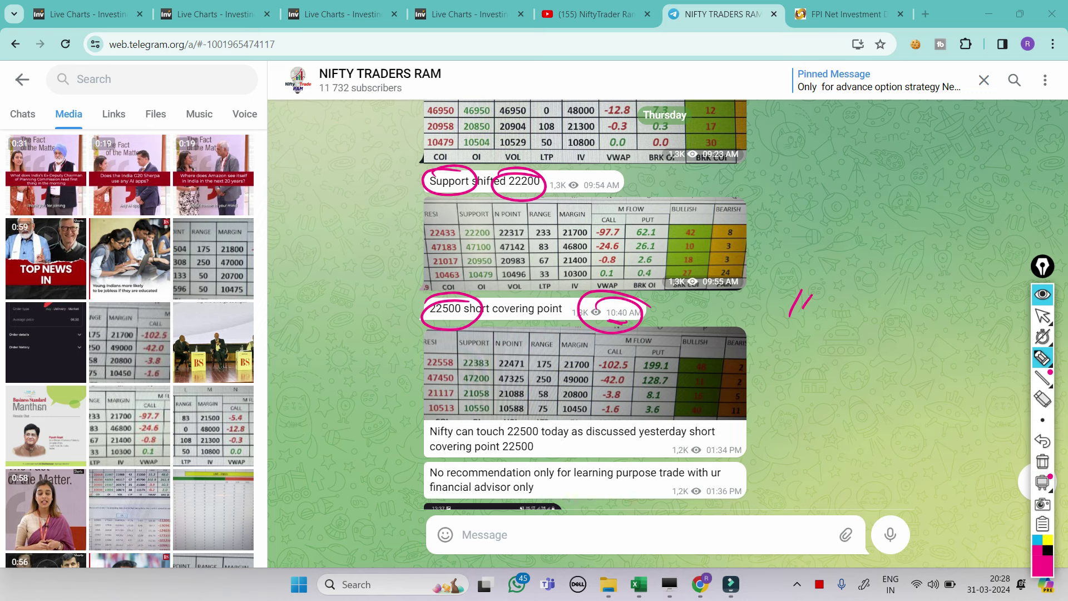
- Handwrite "10:40" and a circled "22500" with an outgoing arrow beside the short covering point message, using the annotation pen
mouse_move(821, 309)
left_mouse_down()
mouse_move(829, 301)
mouse_move(843, 321)
left_mouse_up()
left_click(812, 330)
mouse_move(848, 316)
left_mouse_down()
mouse_move(837, 332)
mouse_move(857, 321)
left_mouse_up()
left_click_drag(789, 356, 830, 381)
mouse_move(833, 368)
left_mouse_down()
mouse_move(834, 389)
mouse_move(857, 372)
left_mouse_up()
left_click_drag(857, 380, 874, 379)
mouse_move(804, 400)
left_mouse_down()
mouse_move(855, 413)
mouse_move(790, 349)
mouse_move(896, 413)
mouse_move(894, 434)
left_mouse_up()
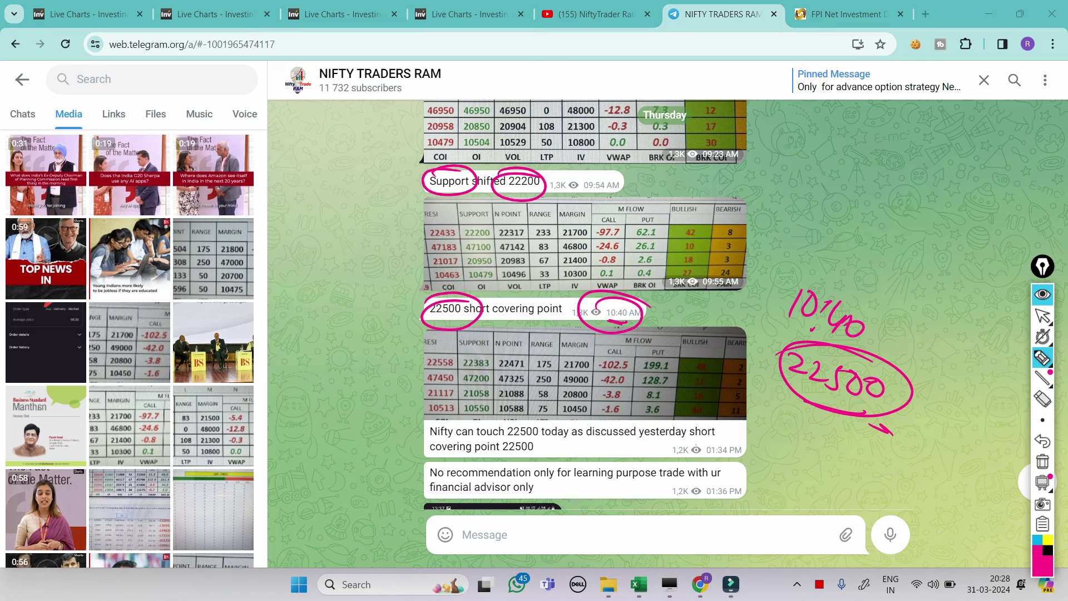
- Circle the 01:34 PM timestamp and the 22500 target in the Nifty message, then clear all pen annotations
left_click_drag(697, 445, 689, 449)
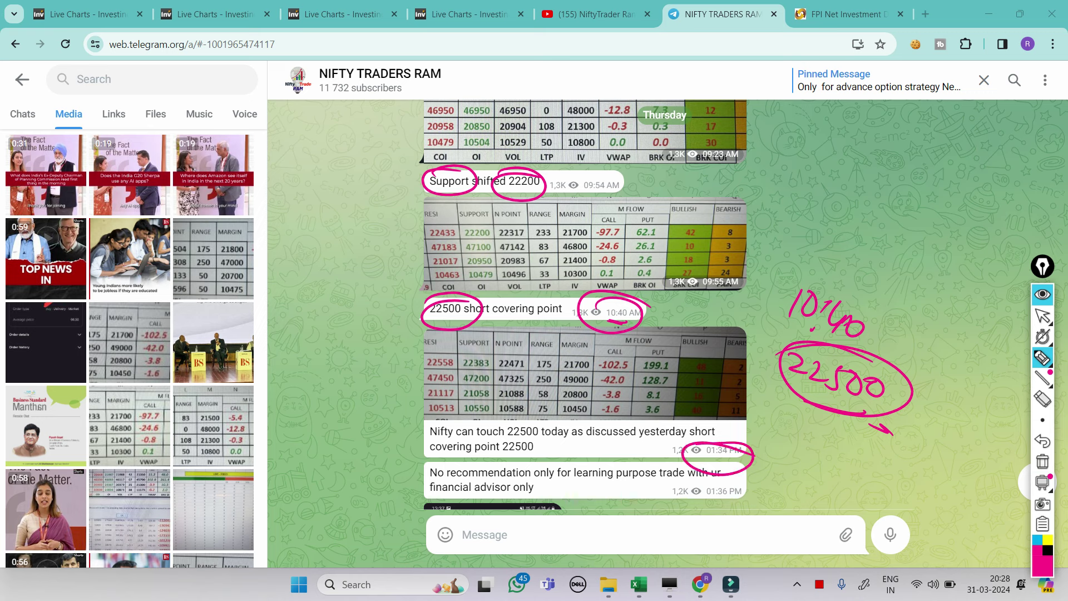
mouse_move(517, 413)
left_mouse_down()
mouse_move(526, 449)
mouse_move(503, 414)
left_mouse_up()
left_click_drag(554, 453, 569, 458)
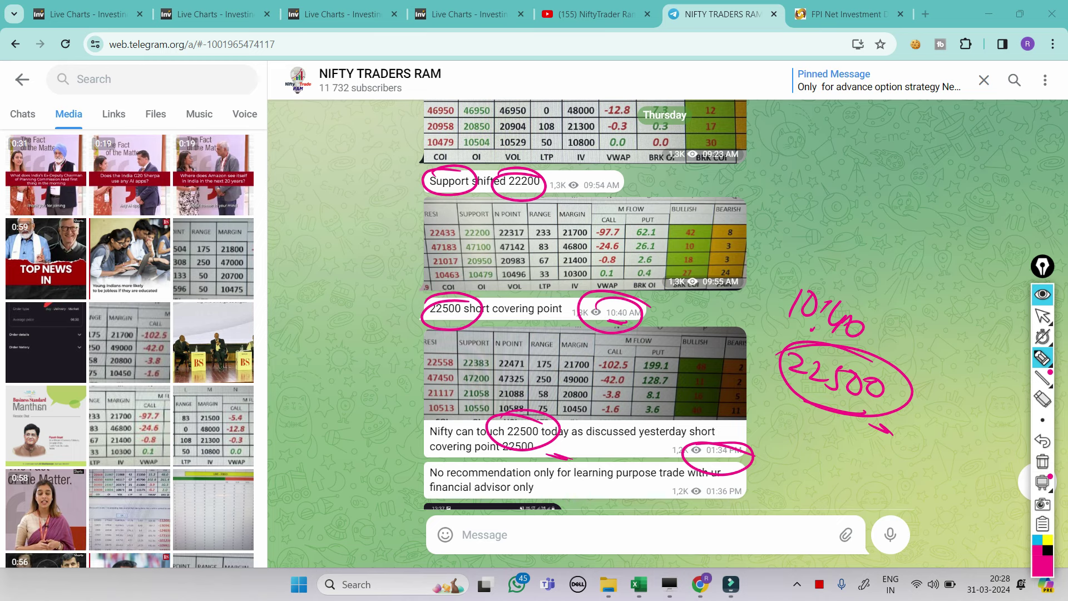
left_click(1043, 462)
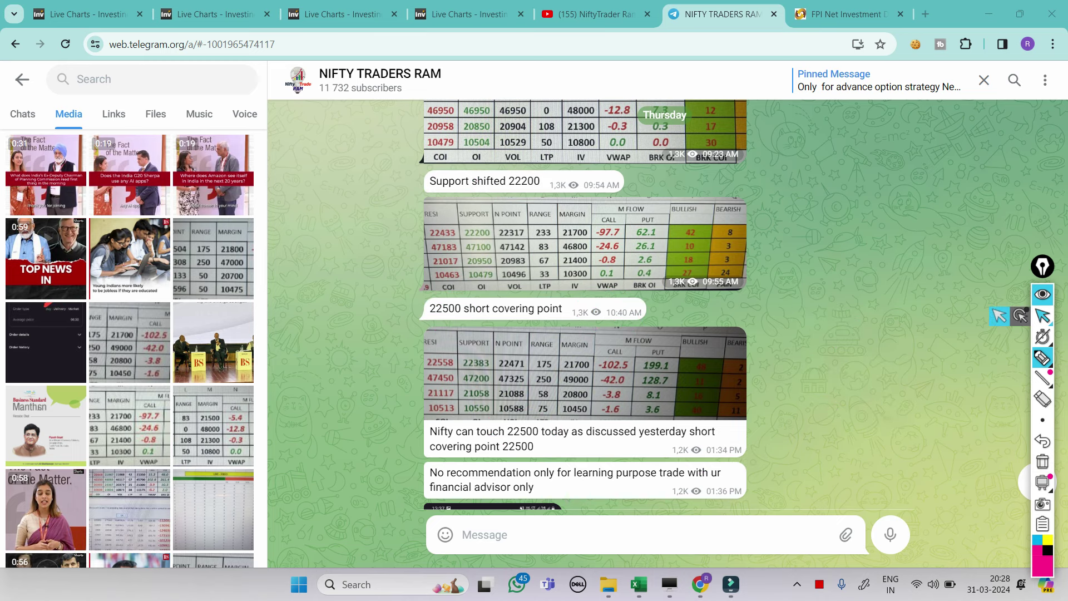
- Find the advance option strategy class announcement in the channel and circle its joining contact number with the annotation pen
left_click(1043, 316)
scroll(584, 306, "down", 15)
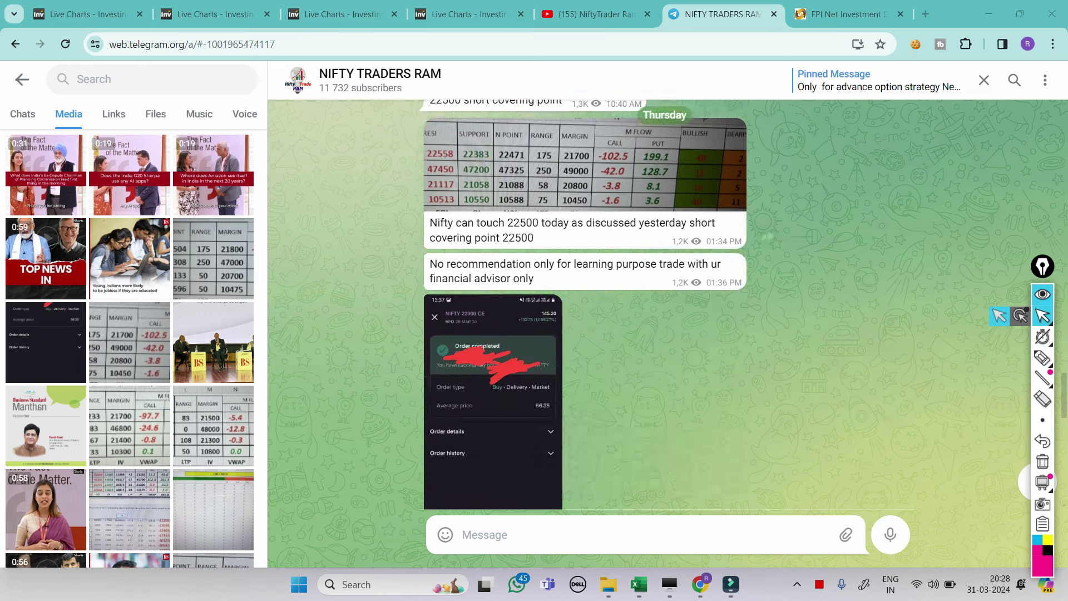
scroll(584, 306, "up", 4)
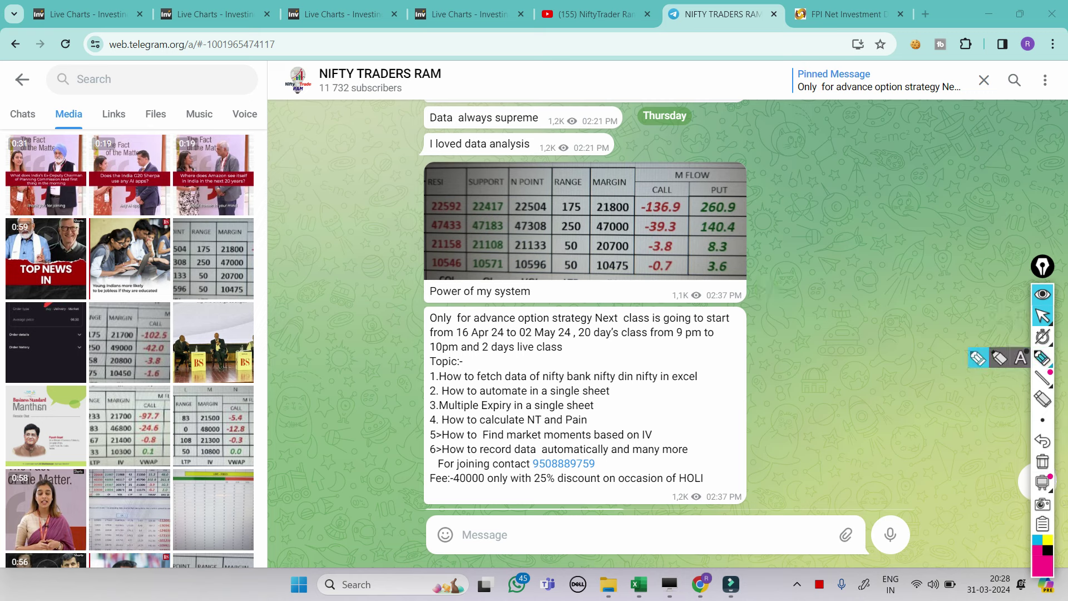
left_click(1043, 358)
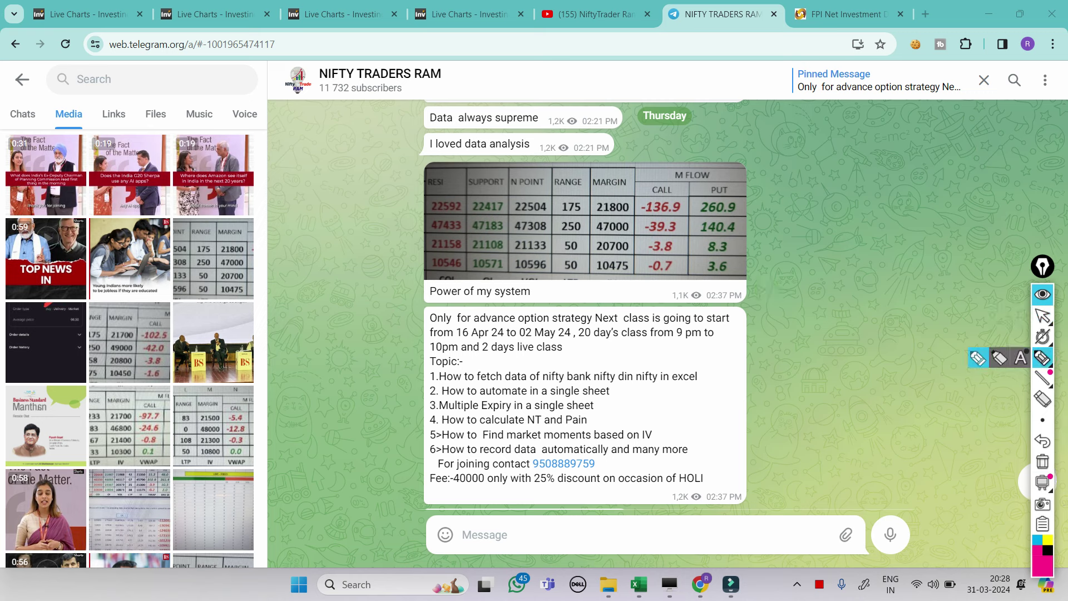
mouse_move(526, 457)
left_mouse_down()
mouse_move(557, 445)
mouse_move(517, 479)
mouse_move(564, 452)
mouse_move(619, 463)
left_mouse_up()
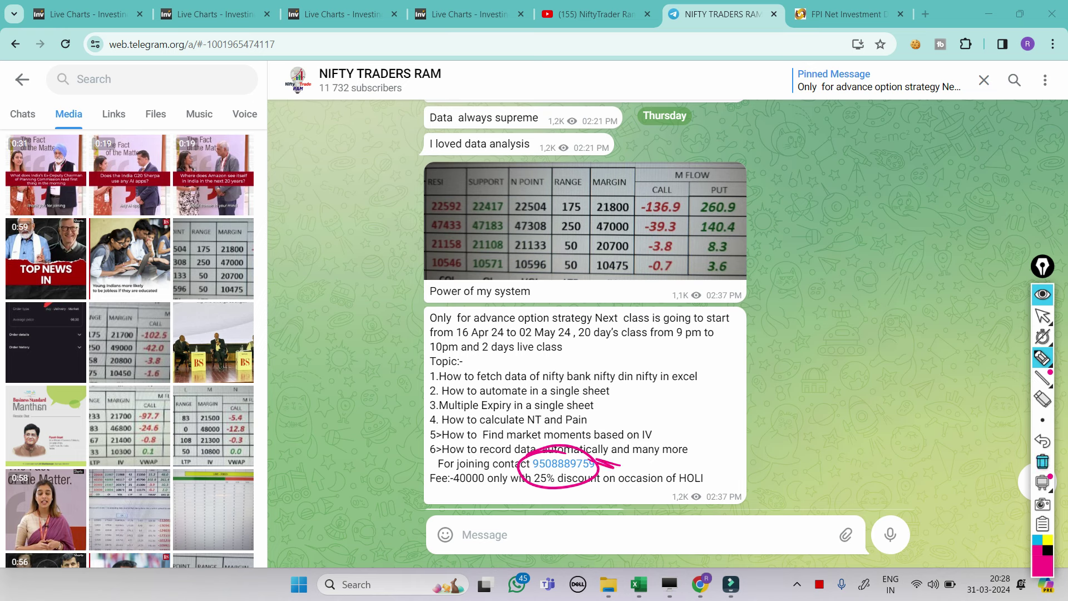
- Handwrite the class start date, 16 April, beside the announcement with "Apr" circled, then clear all pen annotations
left_click_drag(777, 363, 760, 395)
left_click_drag(792, 369, 785, 390)
mouse_move(794, 392)
left_mouse_down()
mouse_move(811, 384)
mouse_move(809, 413)
mouse_move(849, 398)
mouse_move(774, 393)
mouse_move(852, 378)
left_mouse_up()
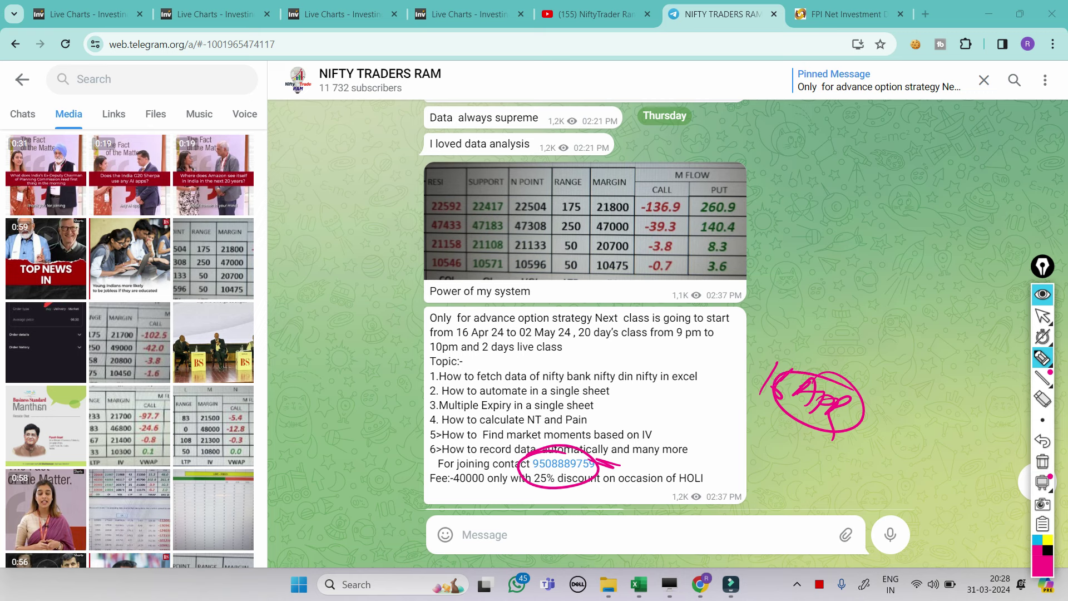
left_click(1042, 461)
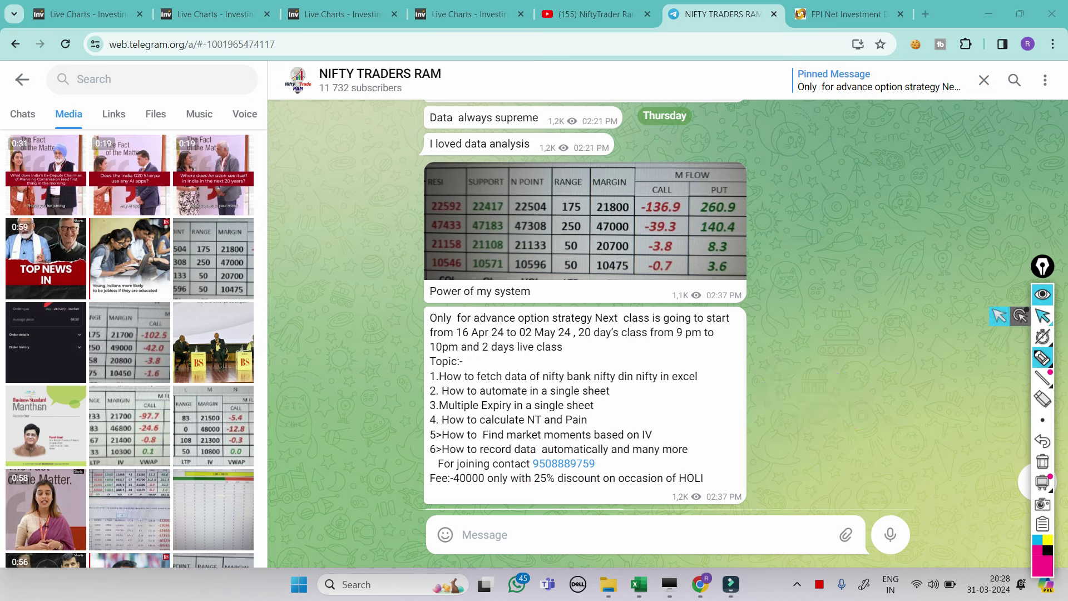
- Switch to the ADVANCED STOCKS SELECTION workbook in Excel, showing its SCREENER sheet
left_click(1042, 315)
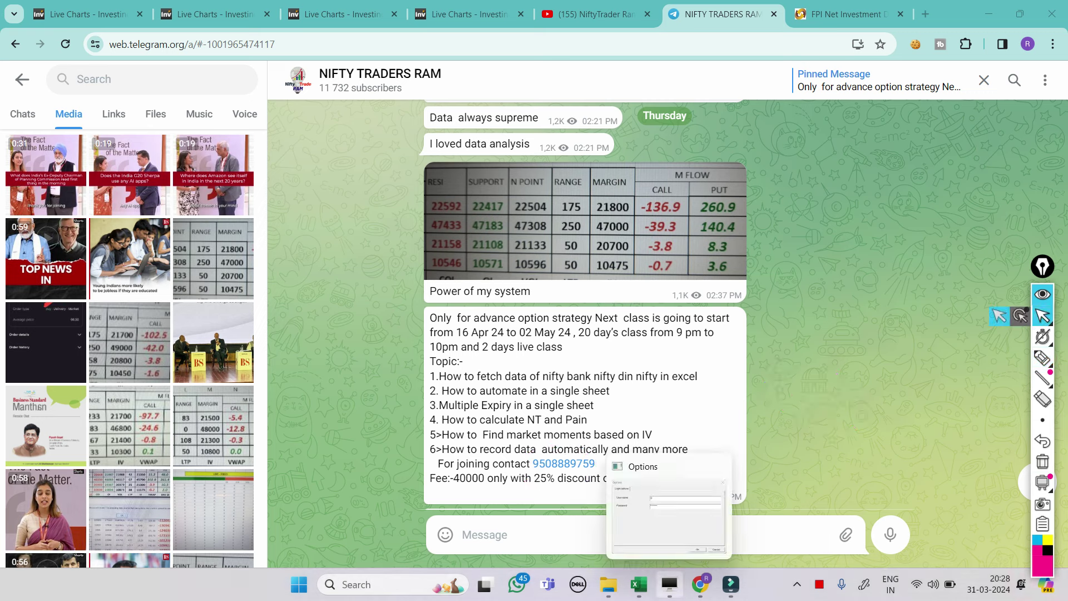
mouse_move(700, 584)
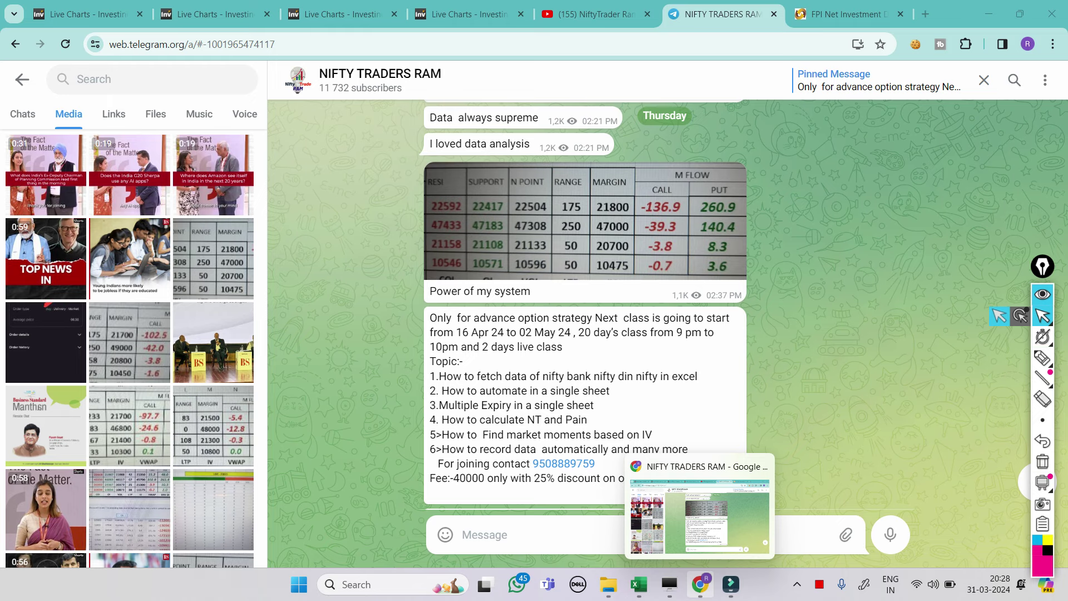
mouse_move(638, 584)
left_click(624, 467)
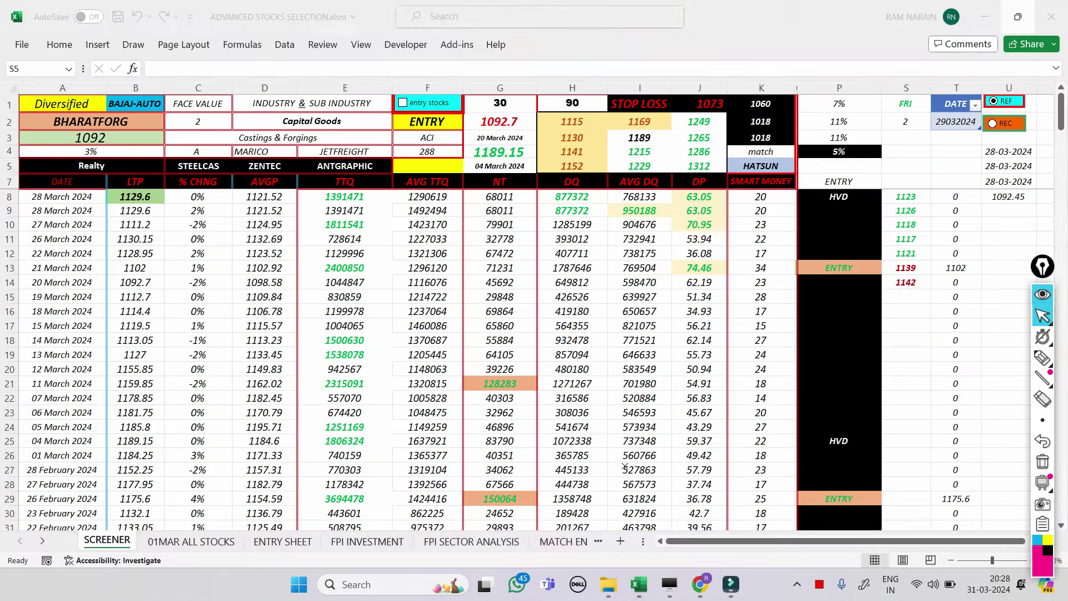
left_click(906, 369)
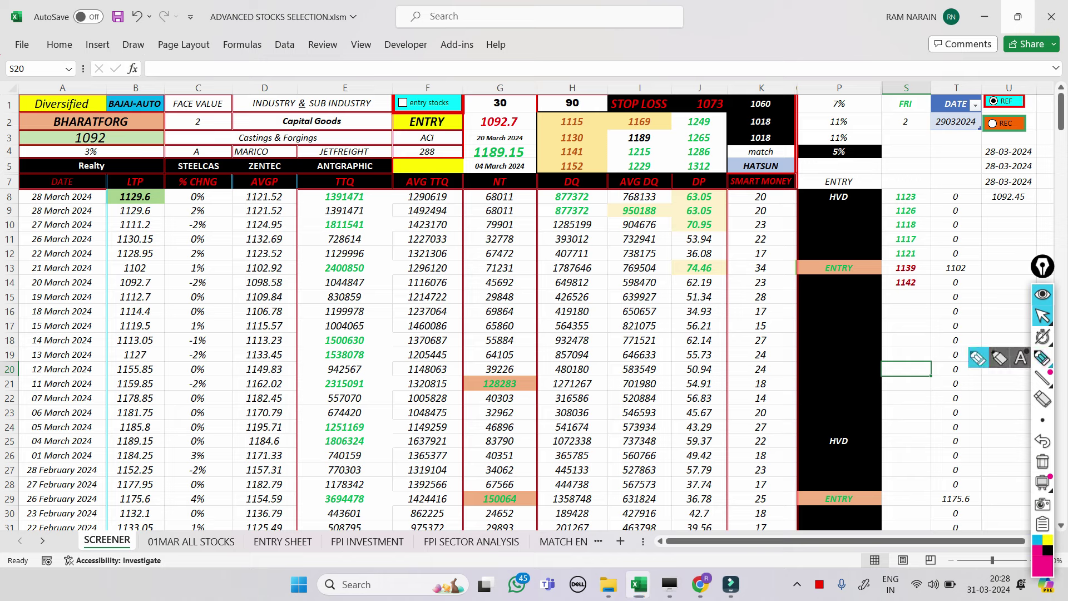
- Circle the stock name BHARATFORG, its latest LTP of 1129.6 and the 3% figure, then clear the annotations
left_click(1042, 358)
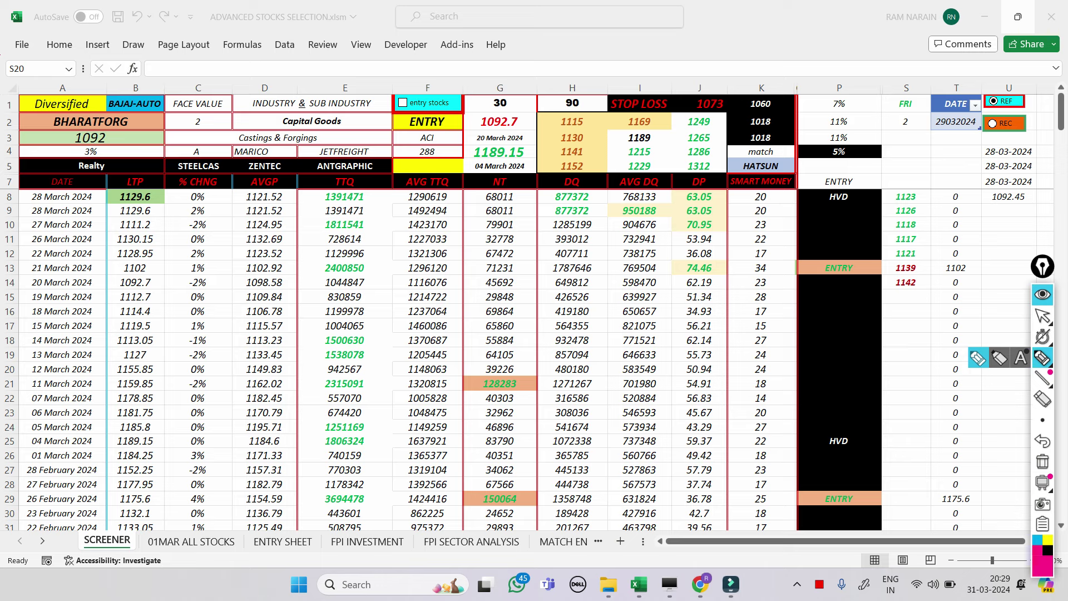
mouse_move(106, 111)
left_mouse_down()
mouse_move(58, 137)
mouse_move(100, 111)
left_mouse_up()
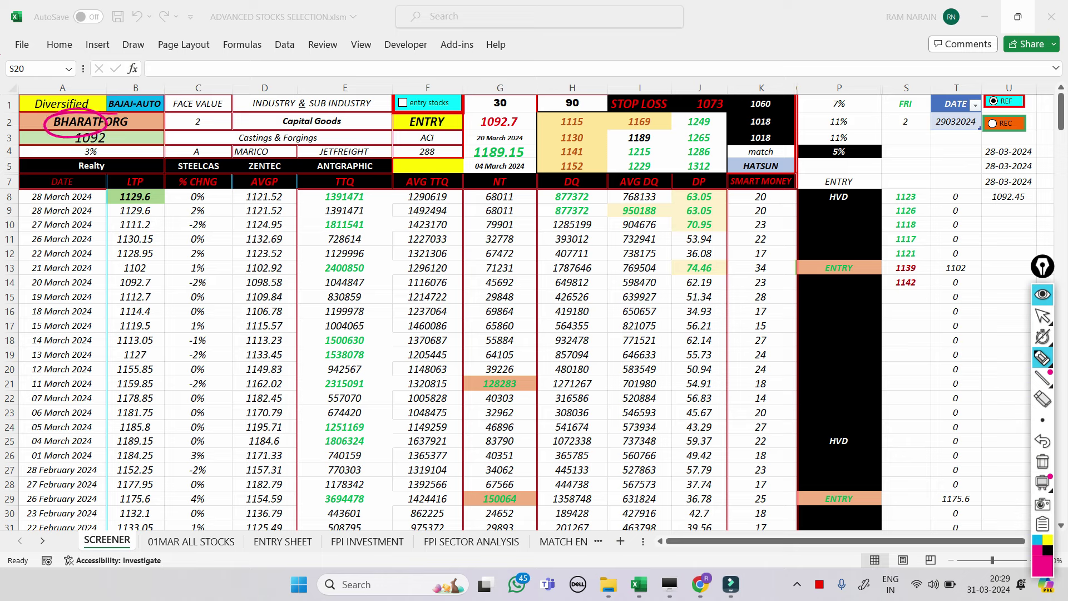
mouse_move(118, 190)
left_mouse_down()
mouse_move(149, 207)
mouse_move(114, 193)
left_mouse_up()
mouse_move(81, 141)
left_mouse_down()
mouse_move(105, 154)
mouse_move(84, 140)
left_mouse_up()
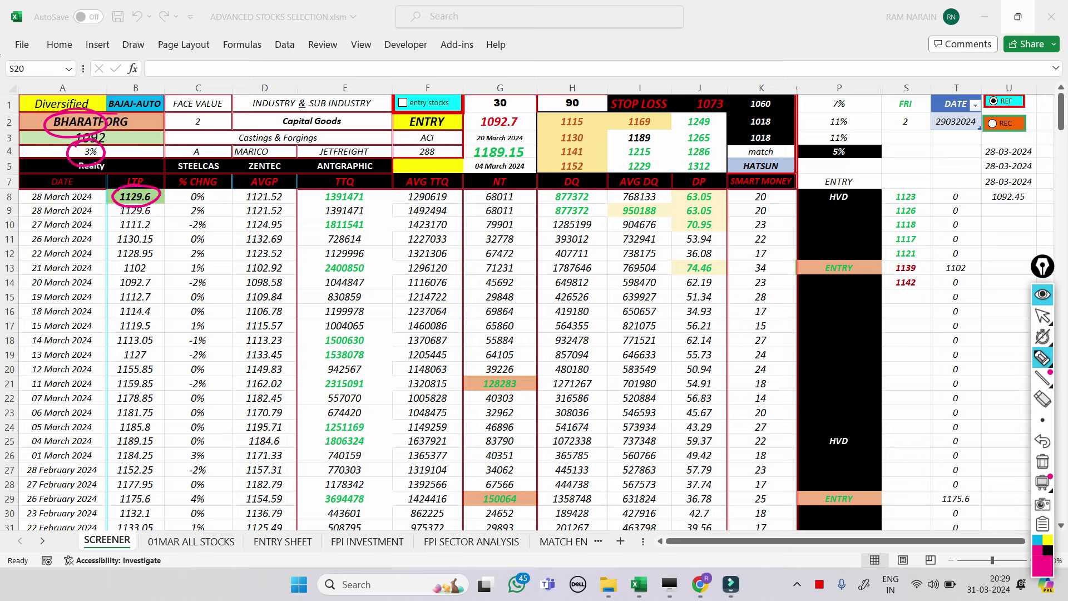
left_click(1042, 461)
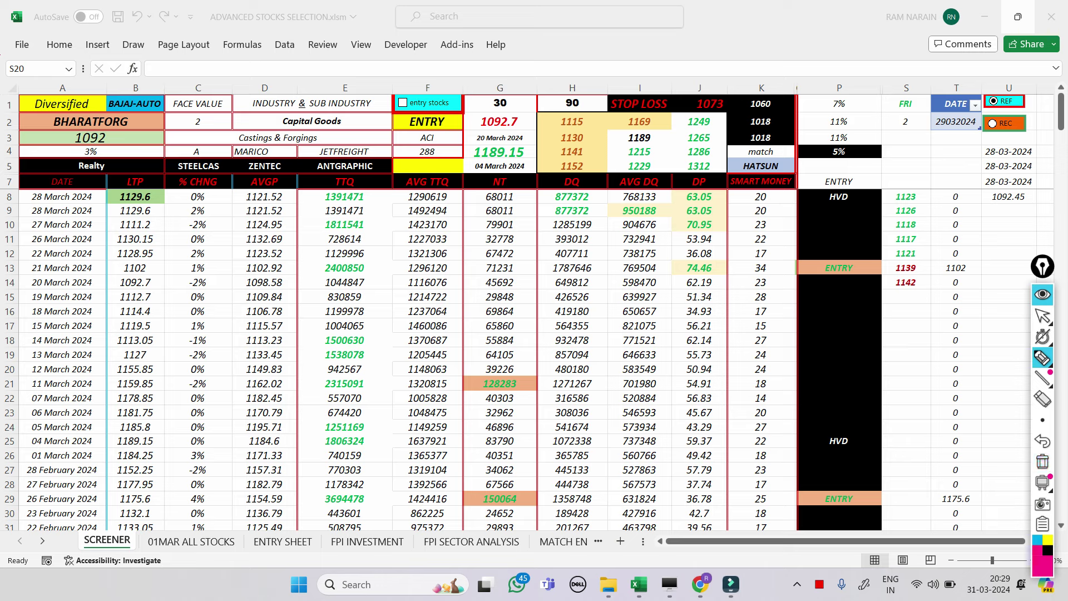
- Circle 1092 and 3% under BHARATFORG, handwrite a circled "1092" beside them, then clear the annotations
mouse_move(80, 142)
left_mouse_down()
mouse_move(96, 162)
mouse_move(83, 140)
mouse_move(107, 147)
mouse_move(76, 127)
left_mouse_up()
left_click_drag(144, 127, 137, 148)
mouse_move(151, 130)
left_mouse_down()
mouse_move(163, 150)
mouse_move(186, 150)
left_mouse_up()
left_click_drag(153, 120, 146, 122)
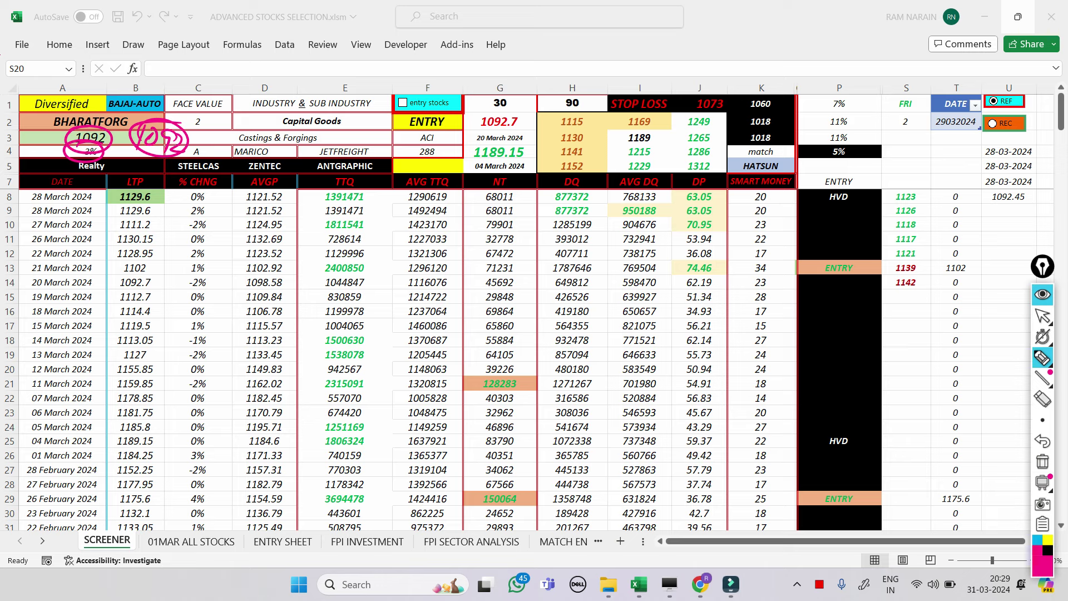
left_click(1043, 461)
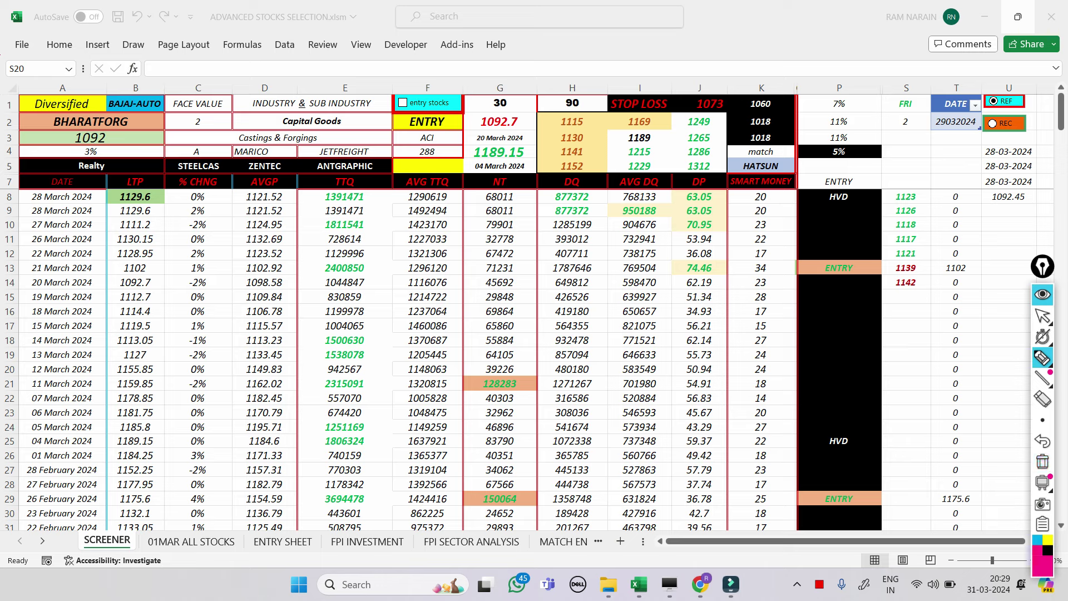
- Circle the 30-day period in G1 and the 1189 and 1215 levels in column I, then clear the annotations
mouse_move(494, 94)
left_mouse_down()
mouse_move(523, 103)
mouse_move(509, 91)
left_mouse_up()
mouse_move(623, 130)
left_mouse_down()
mouse_move(649, 128)
mouse_move(629, 147)
mouse_move(625, 129)
mouse_move(642, 161)
mouse_move(629, 143)
left_mouse_up()
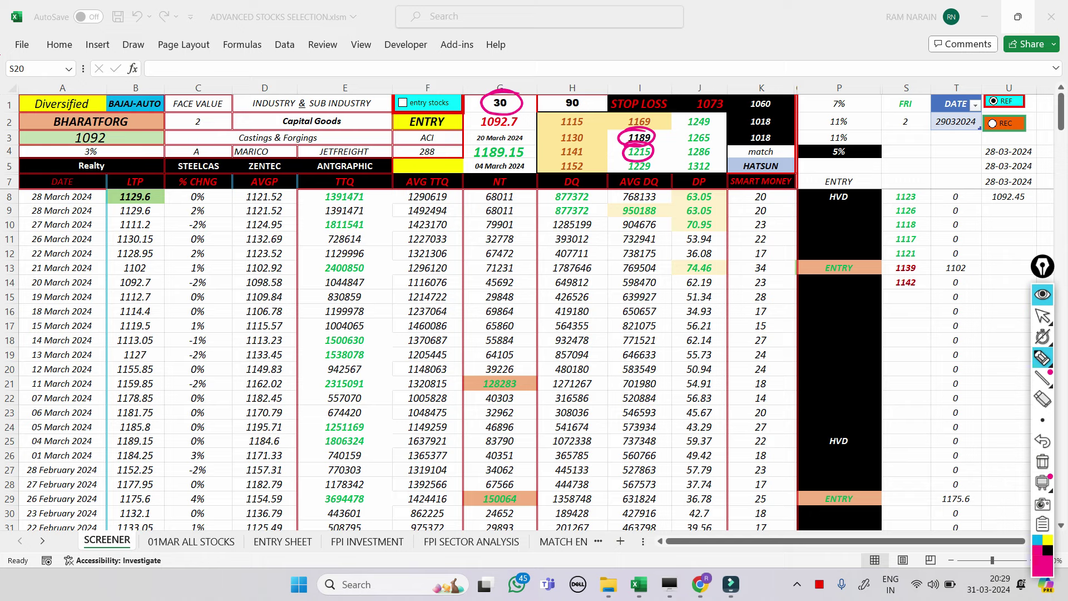
left_click(1043, 462)
- Set the lookback period in cell G1 to 60
left_click(1042, 316)
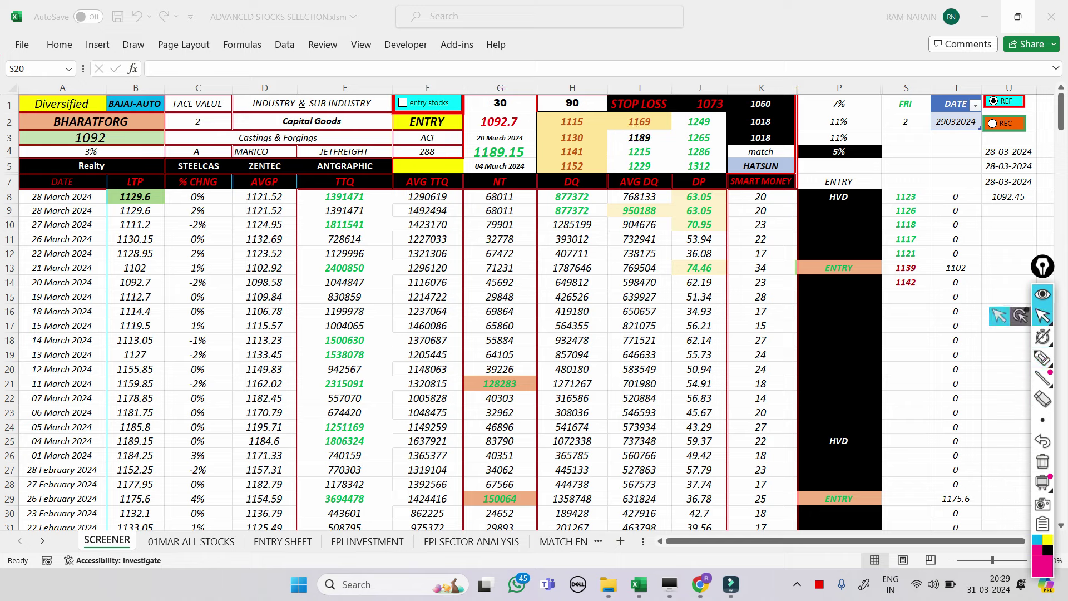
left_click(500, 103)
type("60")
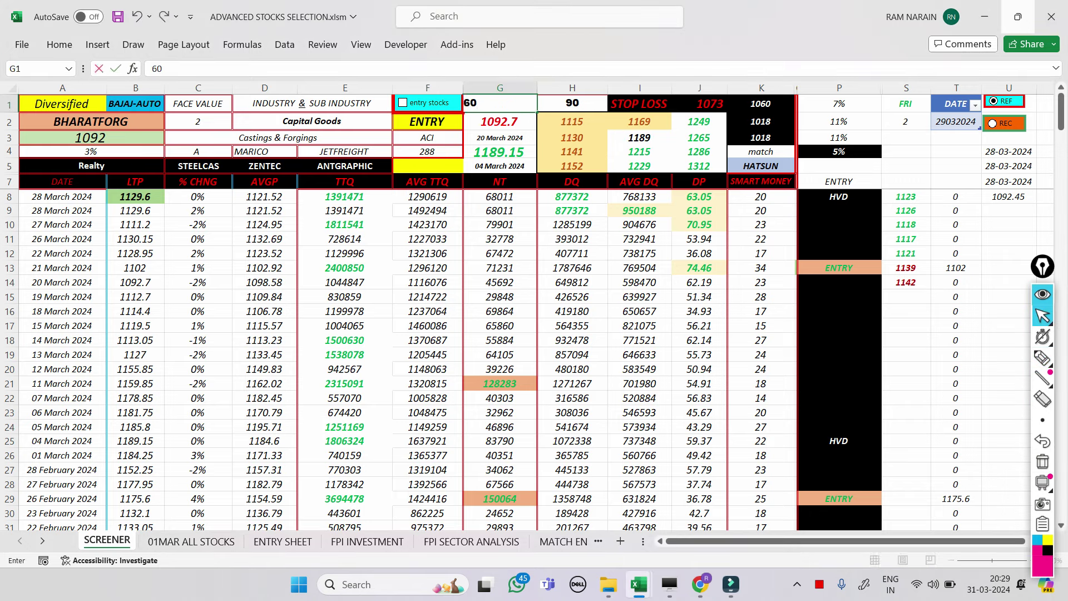
key("Return")
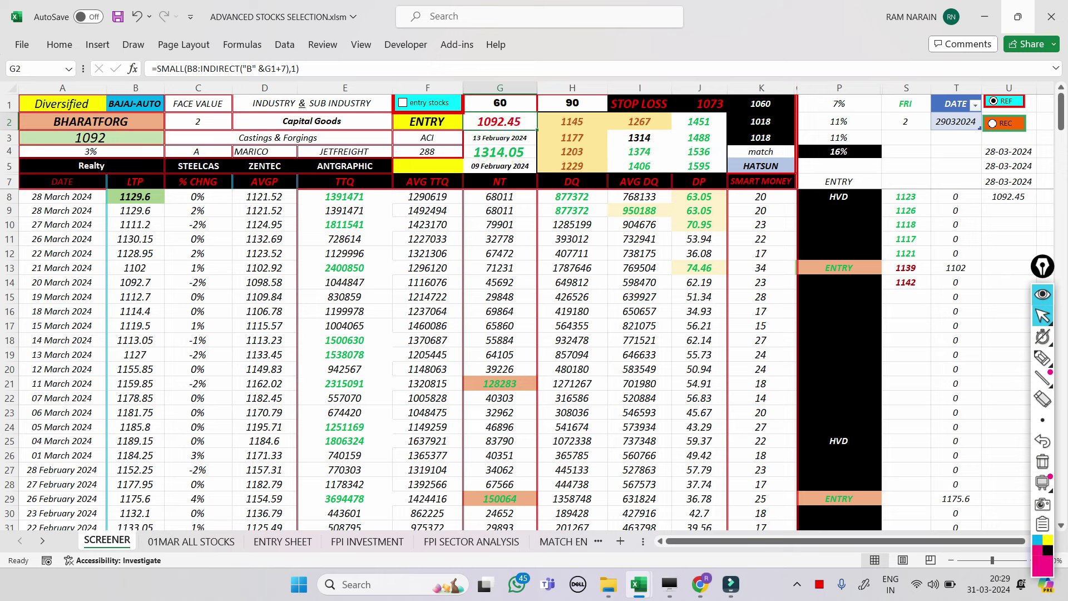
- Circle the 1177, 1203 and 1229 levels in column H, then clear the annotations
left_click(1042, 358)
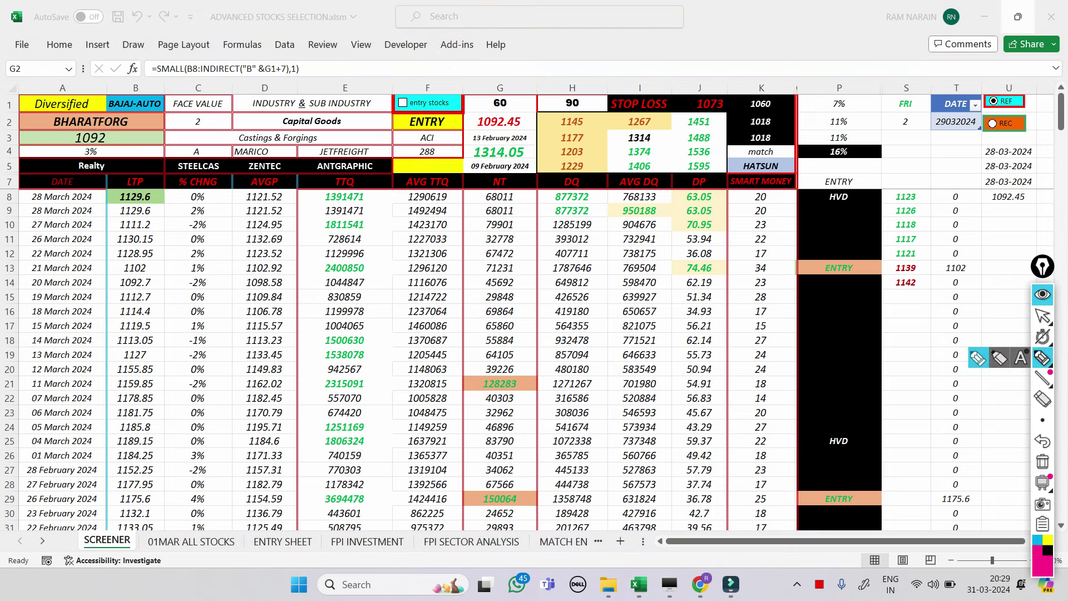
mouse_move(584, 129)
left_mouse_down()
mouse_move(591, 137)
mouse_move(559, 137)
mouse_move(583, 177)
mouse_move(557, 161)
left_mouse_up()
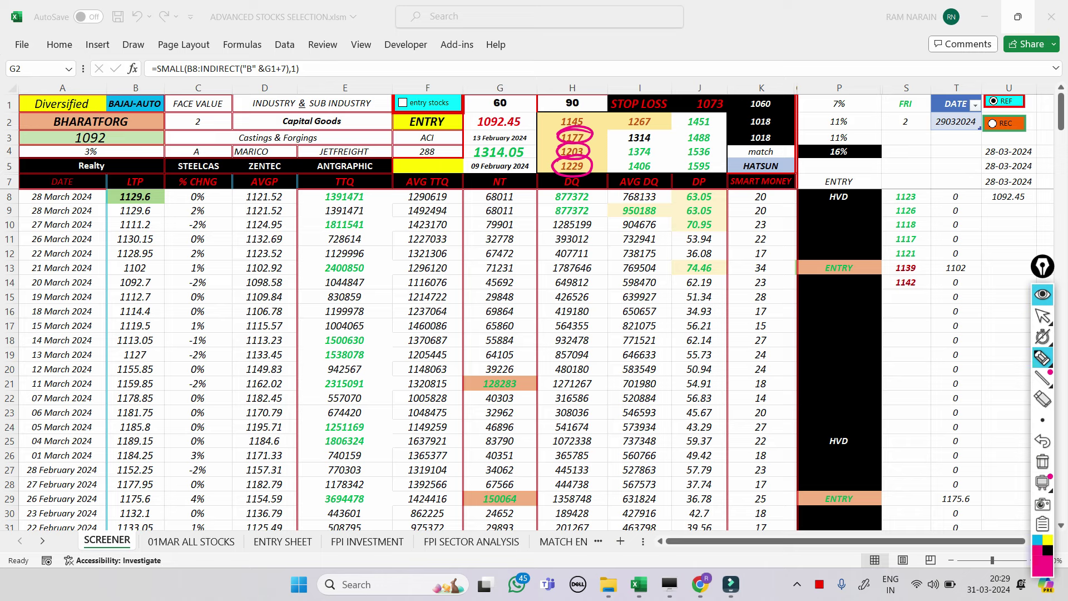
left_click(1043, 461)
- Switch to the STOCK.xlsm workbook in Excel, showing the BHARATFORG option chain on the MAIN OI Stock sheet
left_click(1042, 316)
left_click(1009, 238)
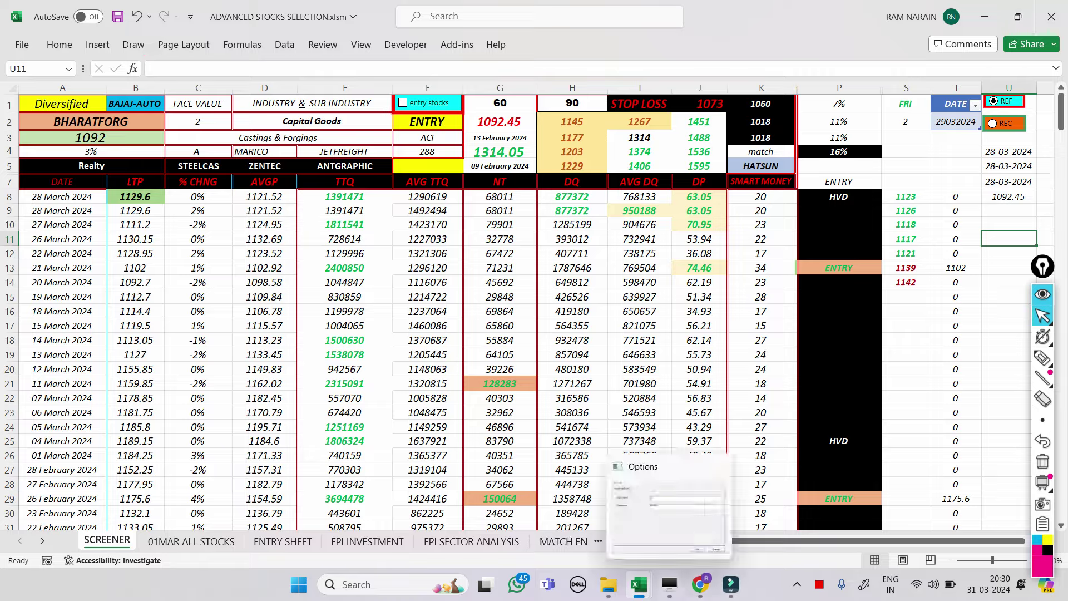
left_click(700, 584)
mouse_move(638, 584)
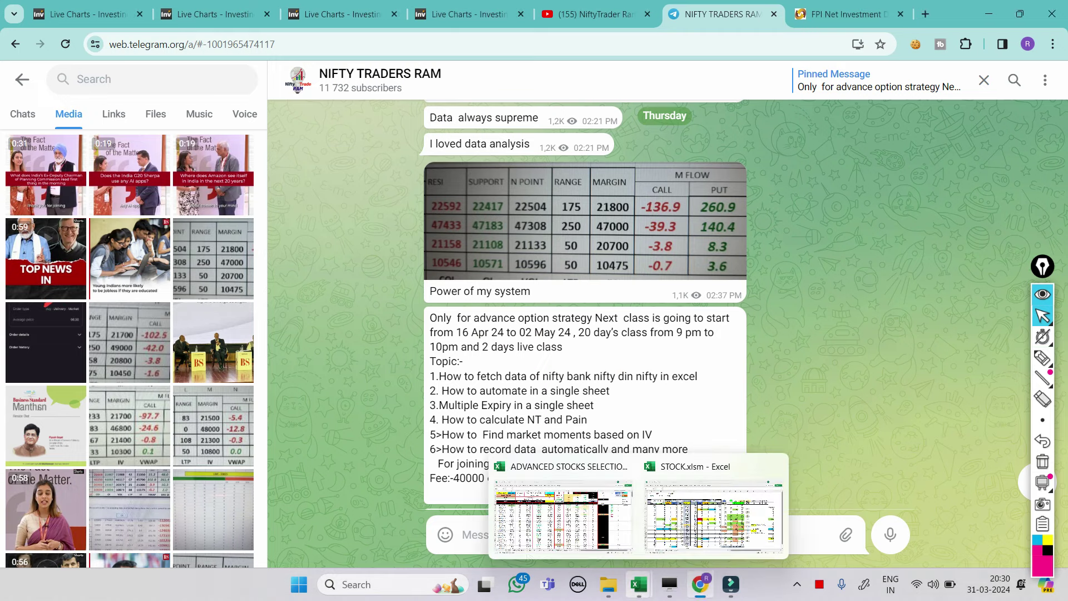
left_click(713, 517)
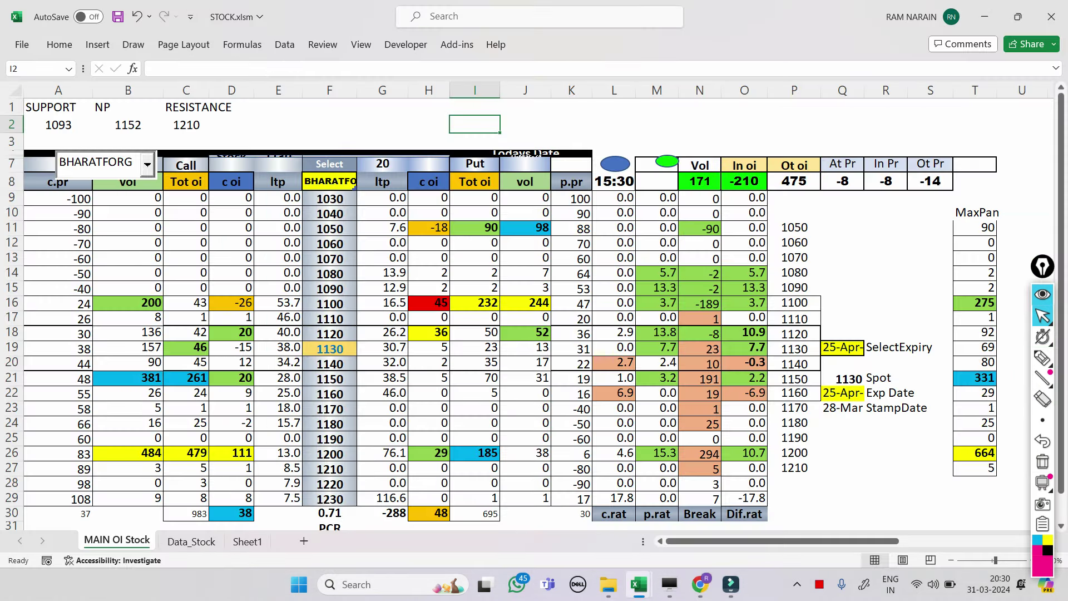
left_click(657, 124)
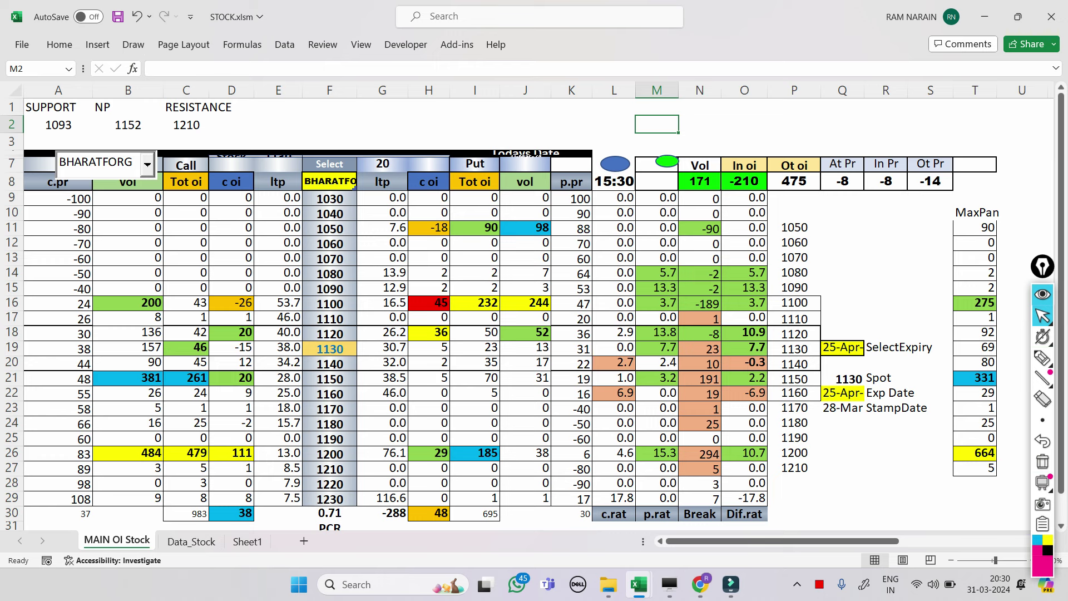
- Mark the support 1093, NP 1152 and resistance 1210 values with pen circles, adding arrows at NP and resistance
left_click(1042, 358)
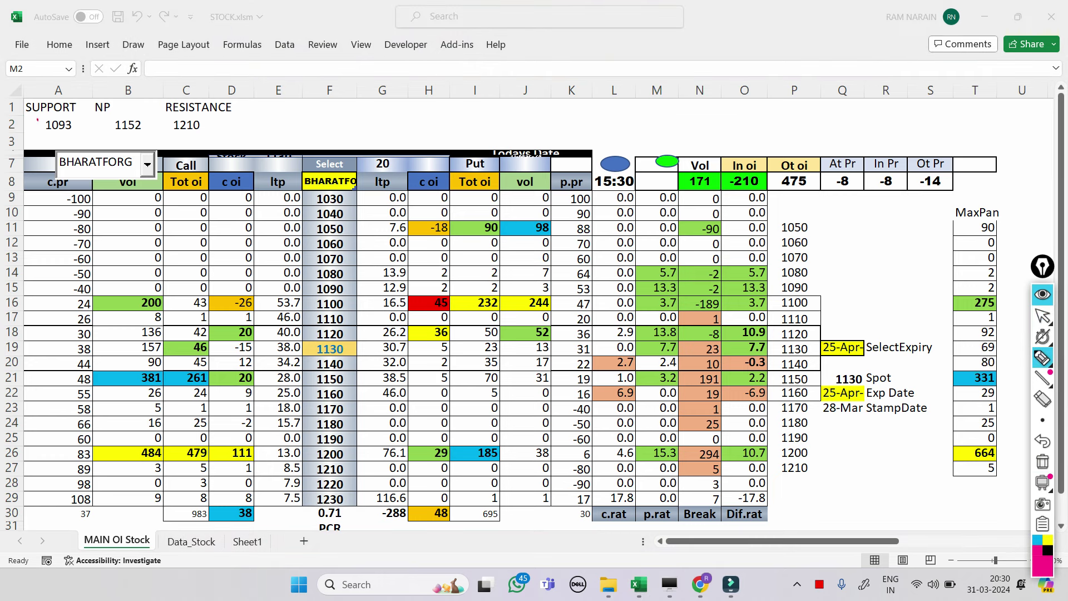
mouse_move(42, 114)
left_mouse_down()
mouse_move(85, 118)
mouse_move(40, 137)
mouse_move(41, 116)
left_mouse_up()
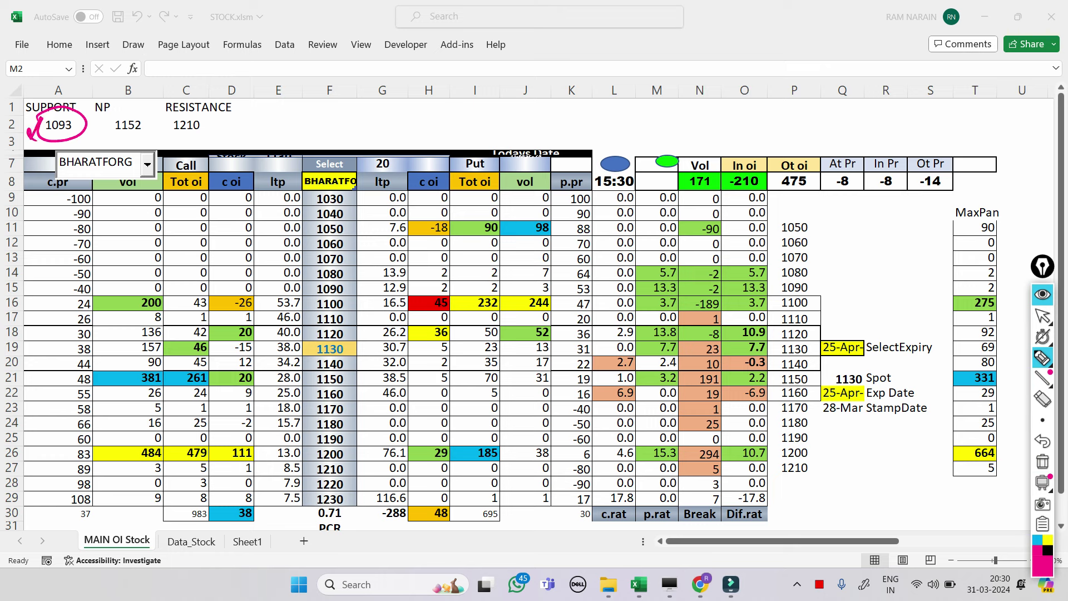
mouse_move(109, 116)
left_mouse_down()
mouse_move(124, 109)
mouse_move(149, 133)
mouse_move(111, 112)
mouse_move(161, 138)
mouse_move(192, 112)
mouse_move(182, 138)
mouse_move(184, 112)
mouse_move(231, 125)
mouse_move(220, 131)
left_mouse_up()
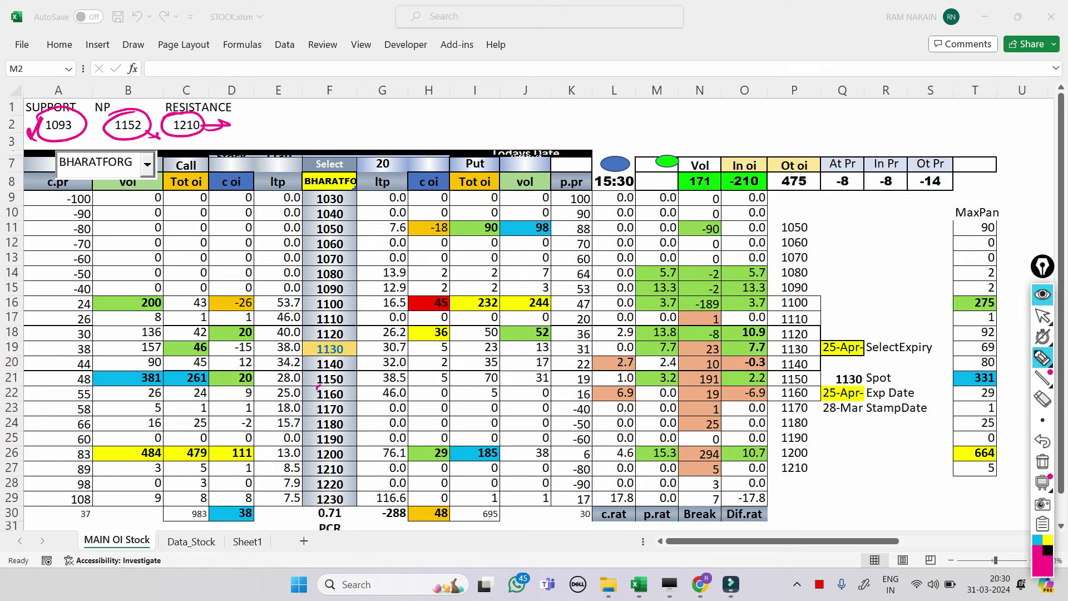
- Circle the 1160 and 1200 strikes, link them with curved arrows from 1130, and mark their call volumes
mouse_move(318, 389)
left_mouse_down()
mouse_move(313, 403)
mouse_move(354, 388)
left_mouse_up()
mouse_move(310, 448)
left_mouse_down()
mouse_move(334, 441)
mouse_move(310, 463)
mouse_move(322, 444)
left_mouse_up()
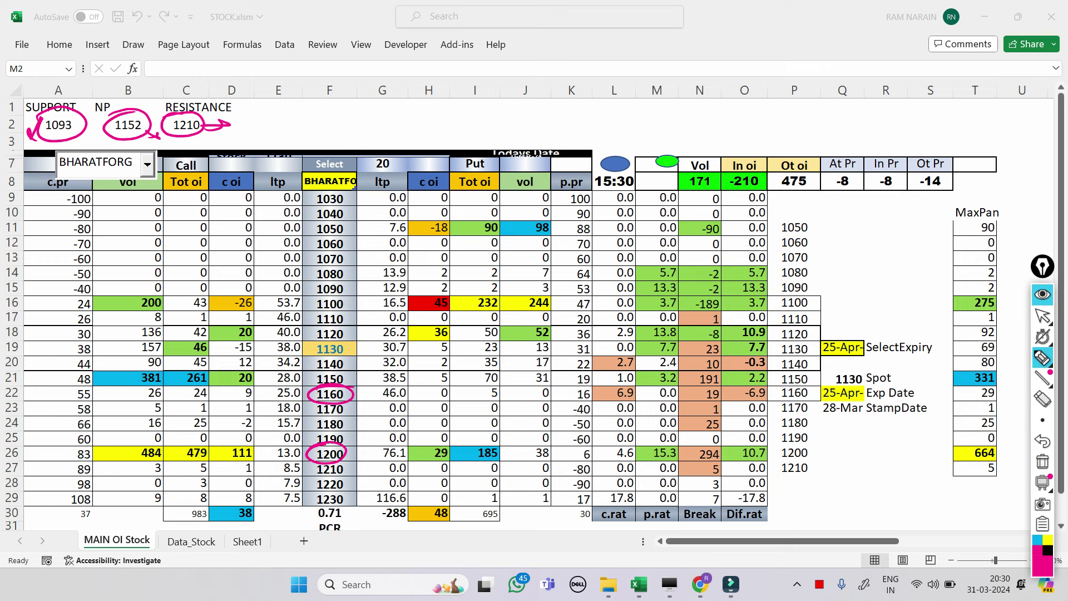
left_click_drag(349, 353, 340, 350)
left_click_drag(311, 352, 309, 441)
left_click_drag(165, 402, 132, 393)
left_click_drag(151, 451, 185, 461)
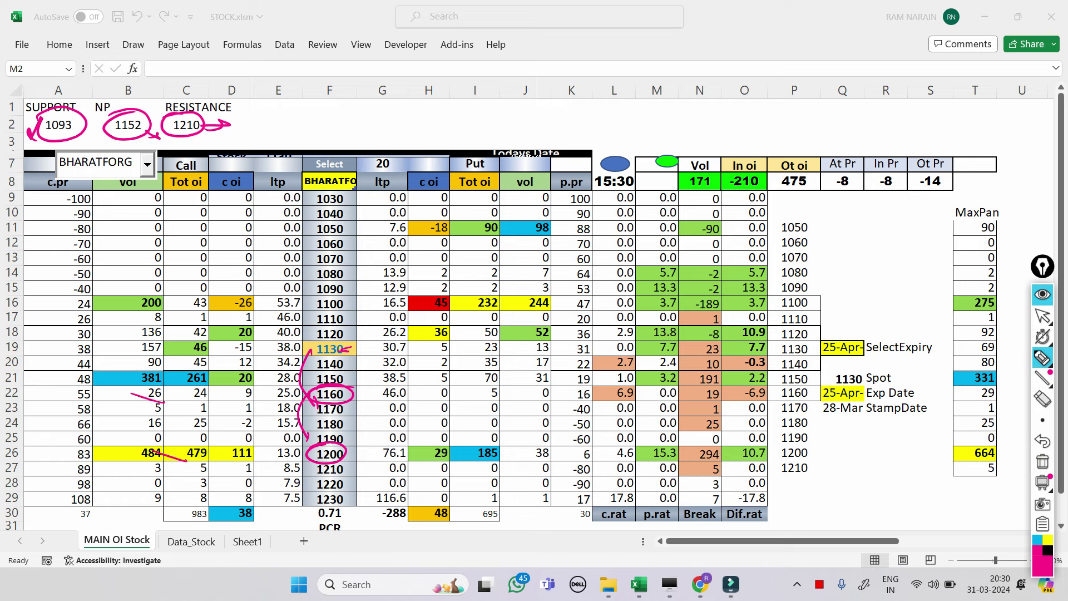
- Clear the pen annotations and switch to the Bharat Forge daily chart on Investing.com in Chrome
left_click(1043, 461)
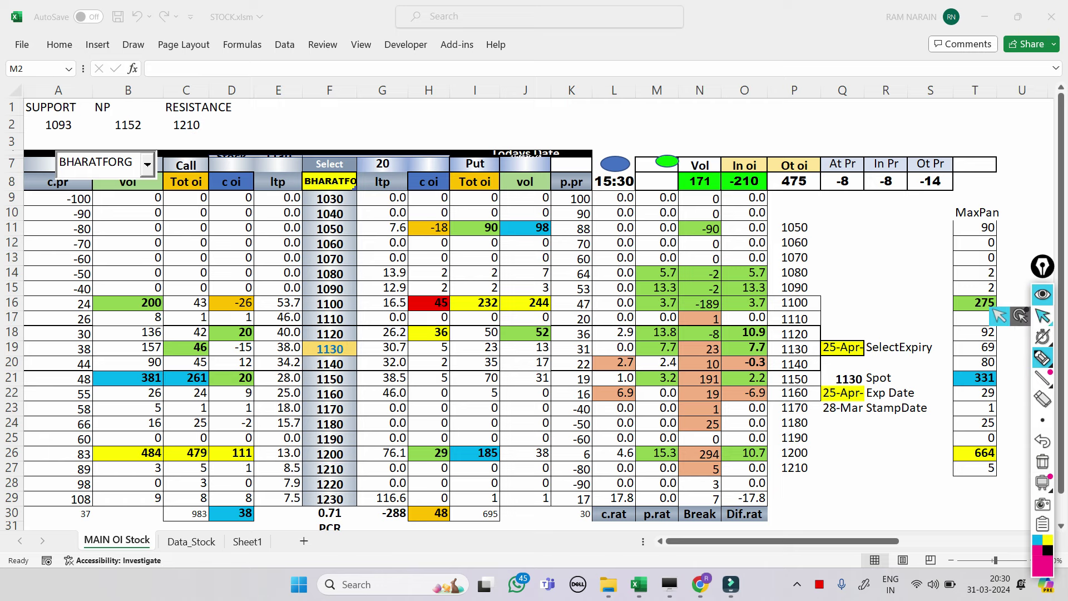
left_click(1043, 316)
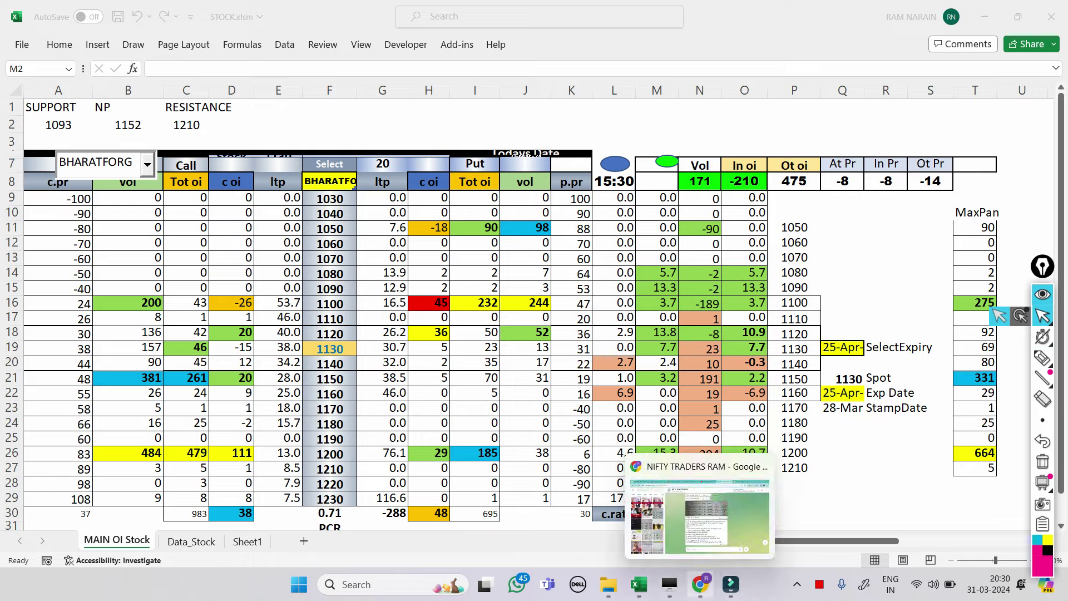
left_click(700, 584)
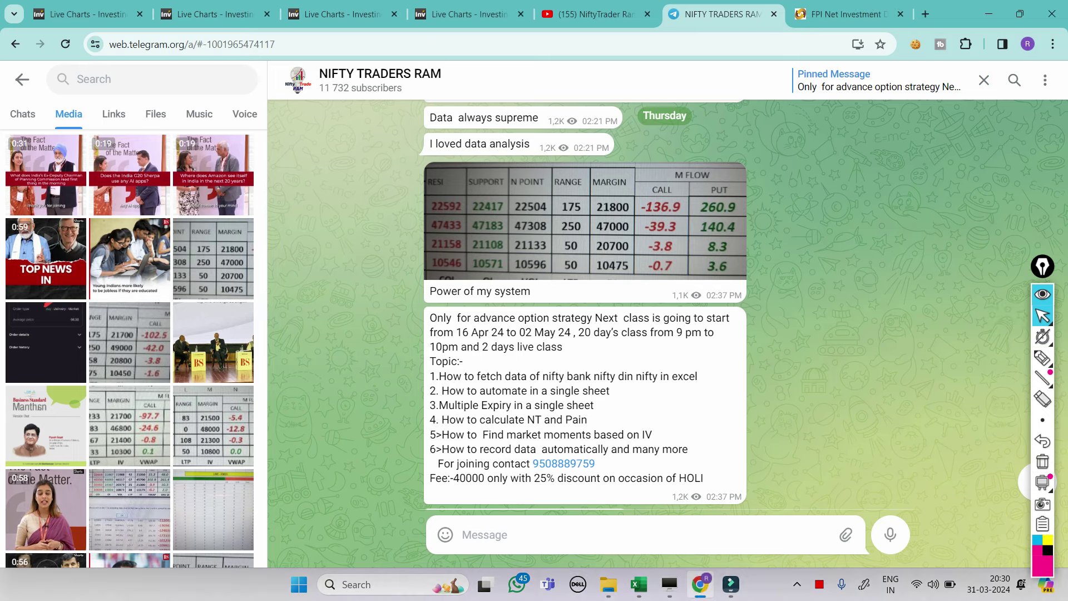
left_click(464, 14)
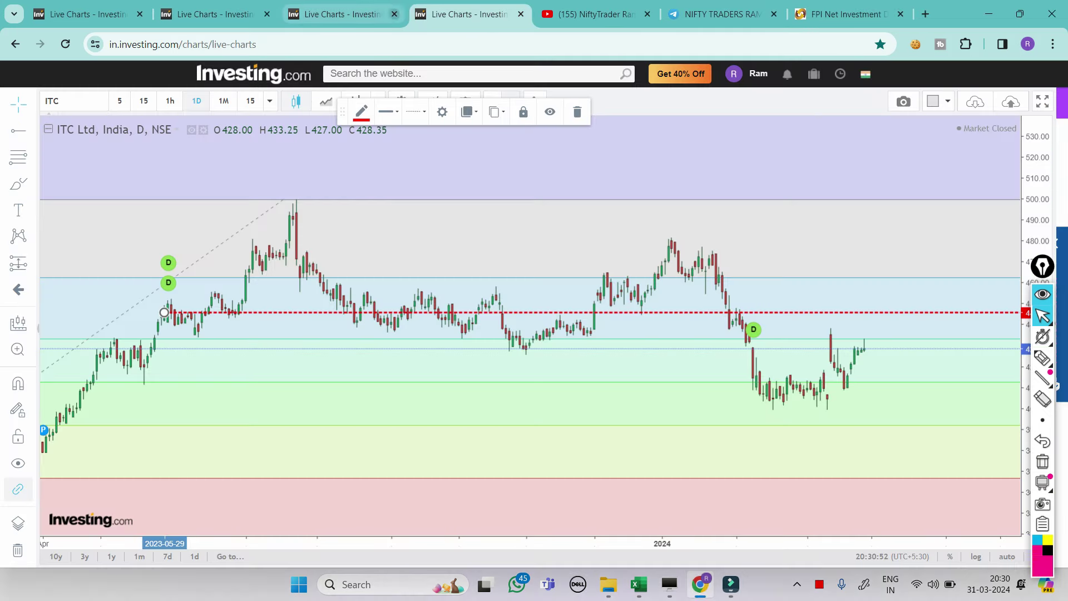
left_click(336, 14)
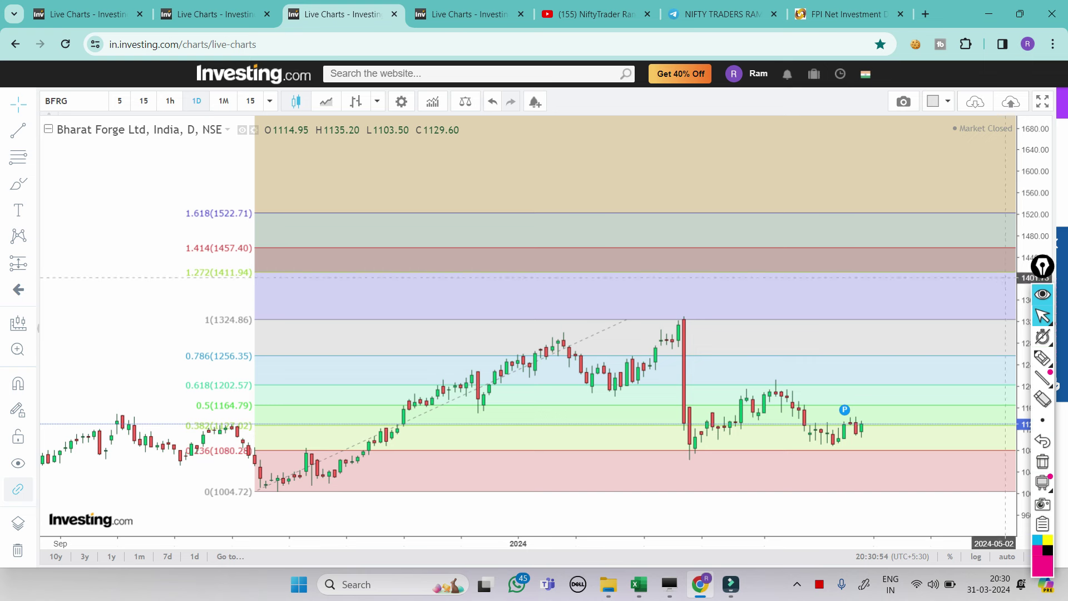
- Move the pen toolbar off the price scale, underline the latest Bharat Forge candles, dash the 0.5 level and handwrite 1164
mouse_move(1042, 266)
left_mouse_down()
mouse_move(198, 257)
mouse_move(71, 189)
left_mouse_up()
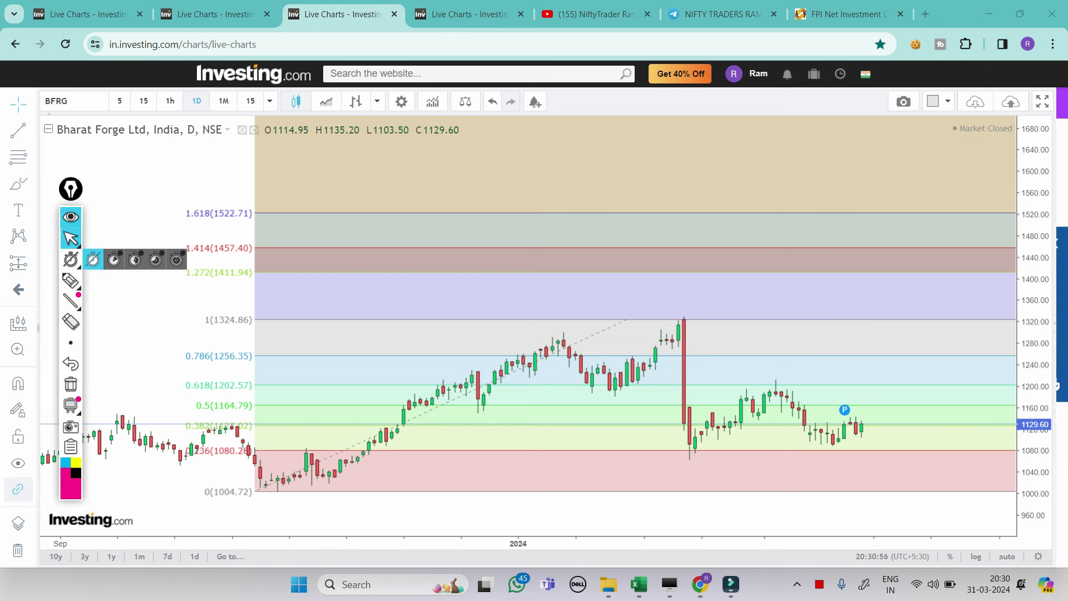
left_click(71, 281)
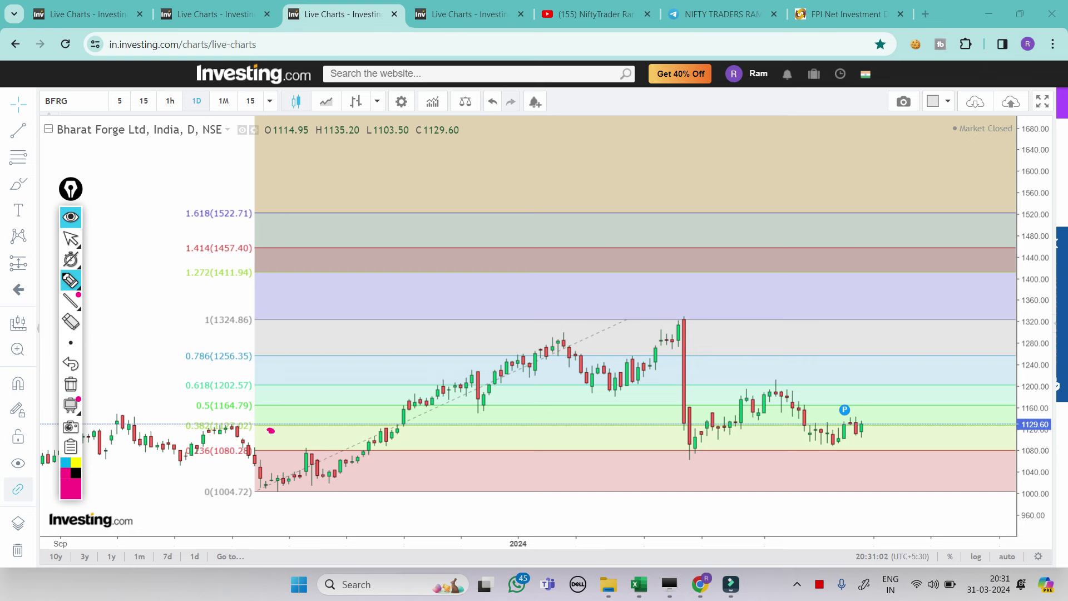
mouse_move(836, 423)
left_mouse_down()
mouse_move(874, 426)
mouse_move(880, 403)
left_mouse_up()
left_click_drag(914, 354, 919, 374)
mouse_move(936, 353)
left_mouse_down()
mouse_move(939, 368)
mouse_move(955, 368)
mouse_move(949, 382)
left_mouse_up()
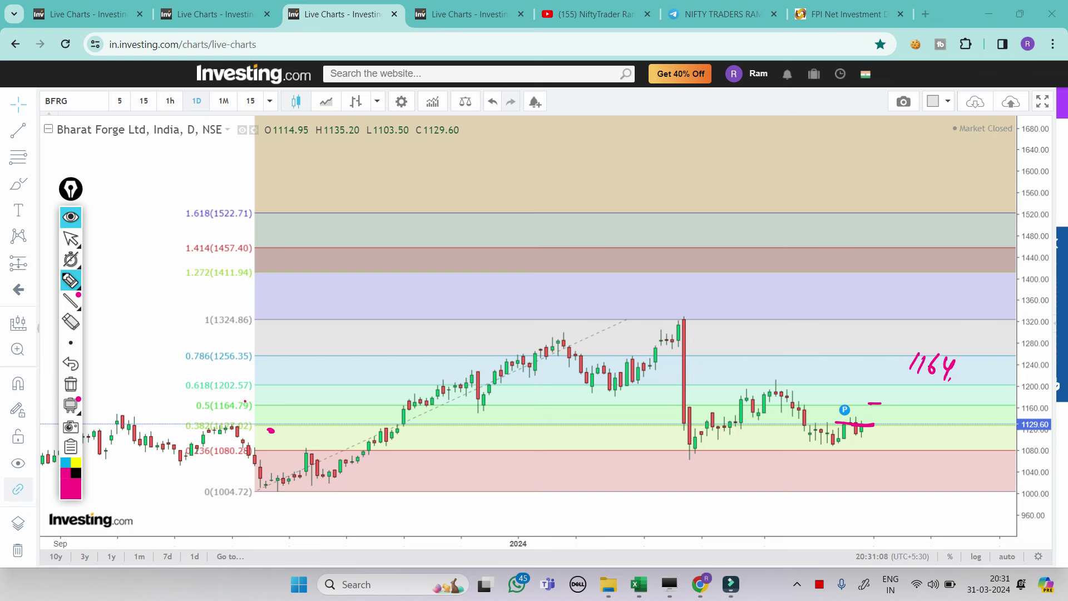
- Draw an arrow at the 0.5 (1164.79) label, add short dashes up to the 0.618 level, and handwrite an underlined 1202
mouse_move(245, 401)
left_mouse_down()
mouse_move(261, 402)
mouse_move(160, 408)
left_mouse_up()
mouse_move(163, 398)
left_mouse_down()
mouse_move(154, 409)
mouse_move(167, 416)
left_mouse_up()
left_click_drag(261, 392, 251, 391)
left_click_drag(339, 281, 336, 295)
left_click_drag(347, 285, 363, 295)
left_click_drag(371, 285, 396, 297)
left_click_drag(332, 312, 393, 305)
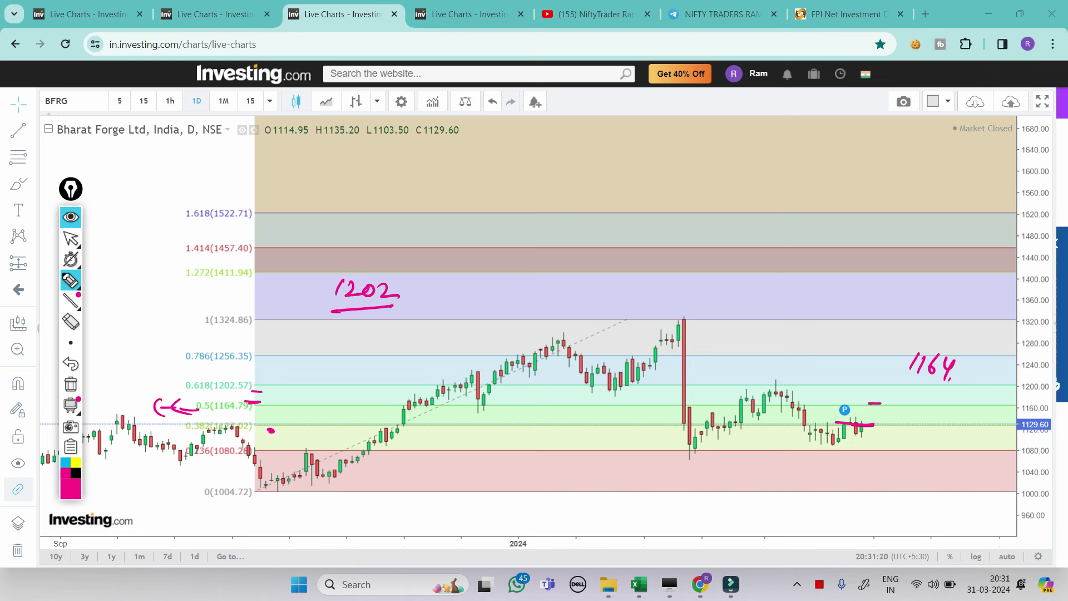
- Handwrite 1207 below the 1202 note and circle it, then clear all annotations and return to the normal pointer
left_click_drag(321, 319, 318, 334)
left_click_drag(328, 324, 365, 345)
mouse_move(359, 340)
left_mouse_down()
mouse_move(369, 338)
mouse_move(334, 315)
left_mouse_up()
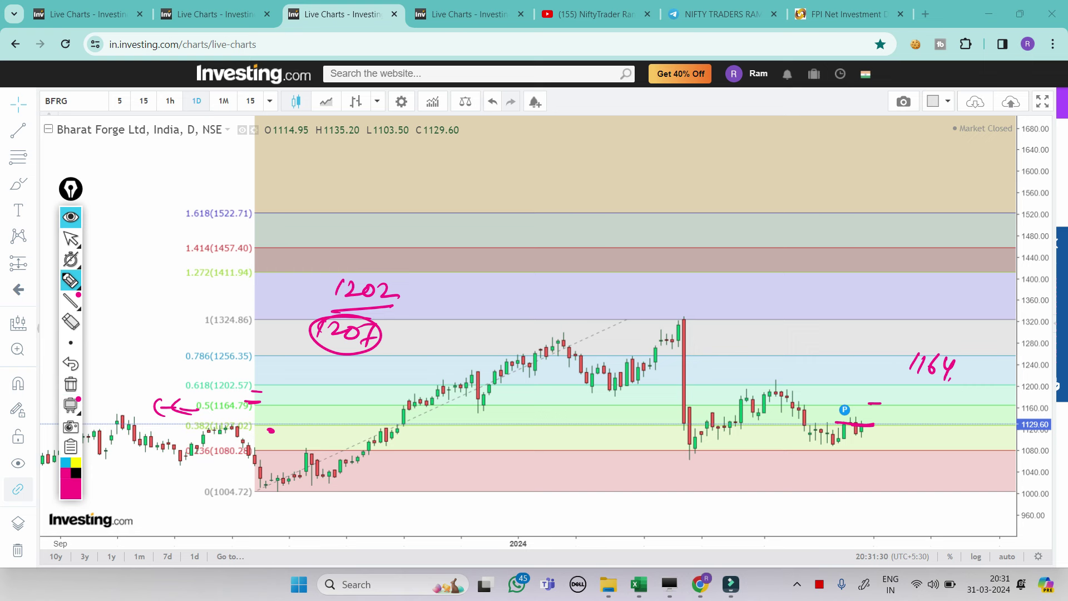
left_click(71, 384)
left_click(71, 238)
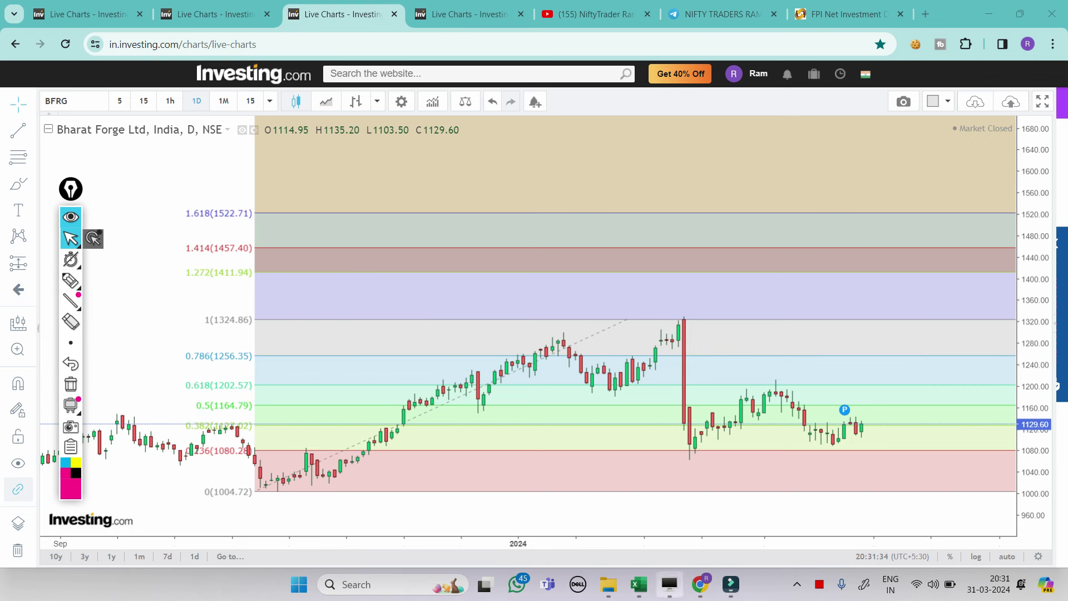
- Switch to the ADVANCED STOCKS SELECTION.xlsm workbook in Excel and set cell G1 on the SCREENER sheet to 30
mouse_move(639, 584)
left_click(563, 517)
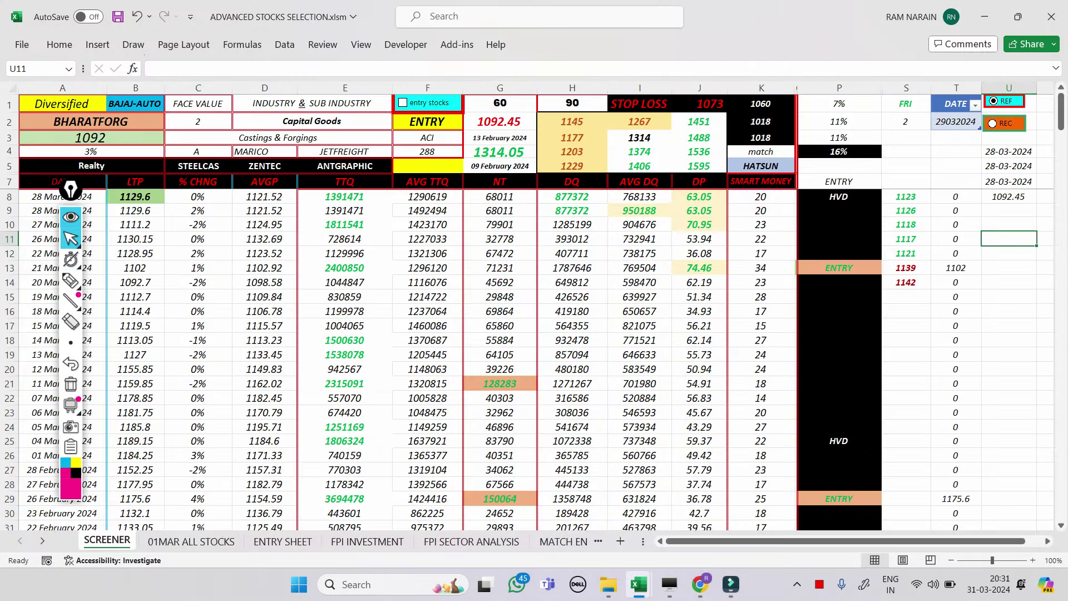
left_click(499, 103)
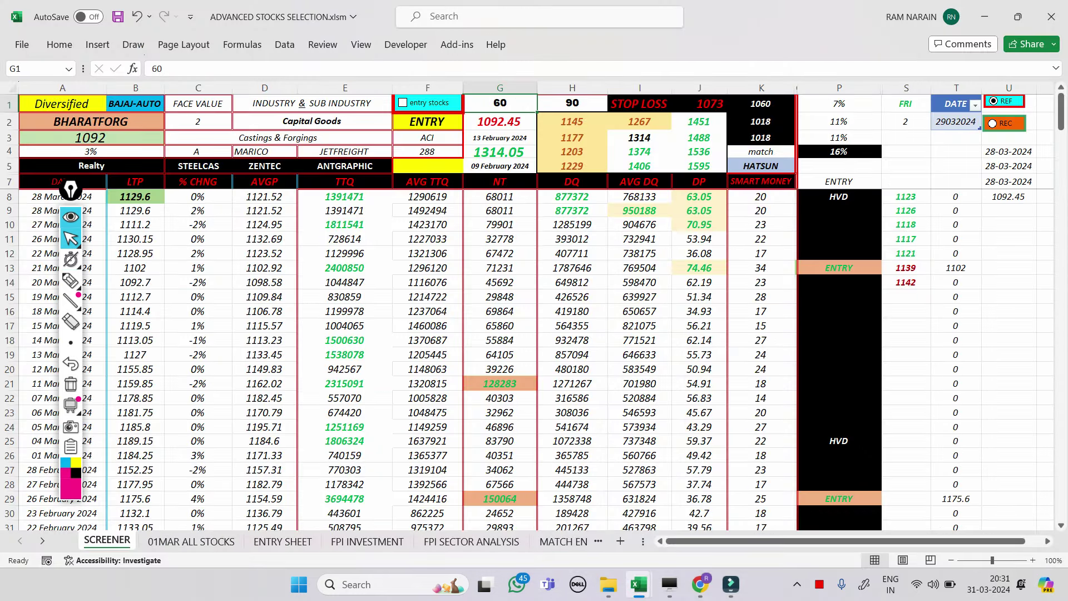
type("30")
key("Return")
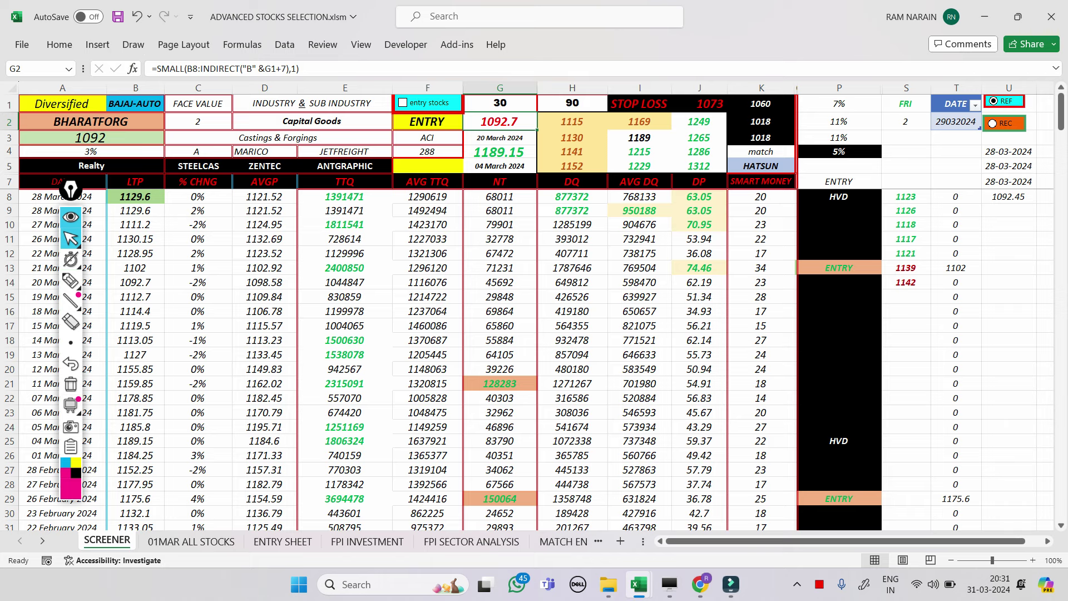
left_click(906, 166)
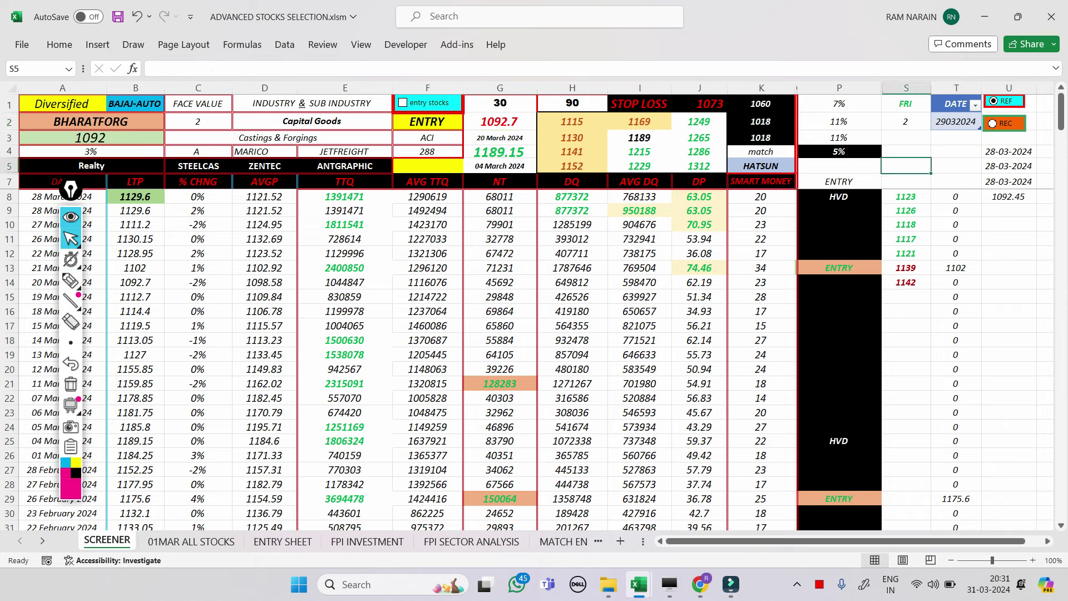
left_click(906, 138)
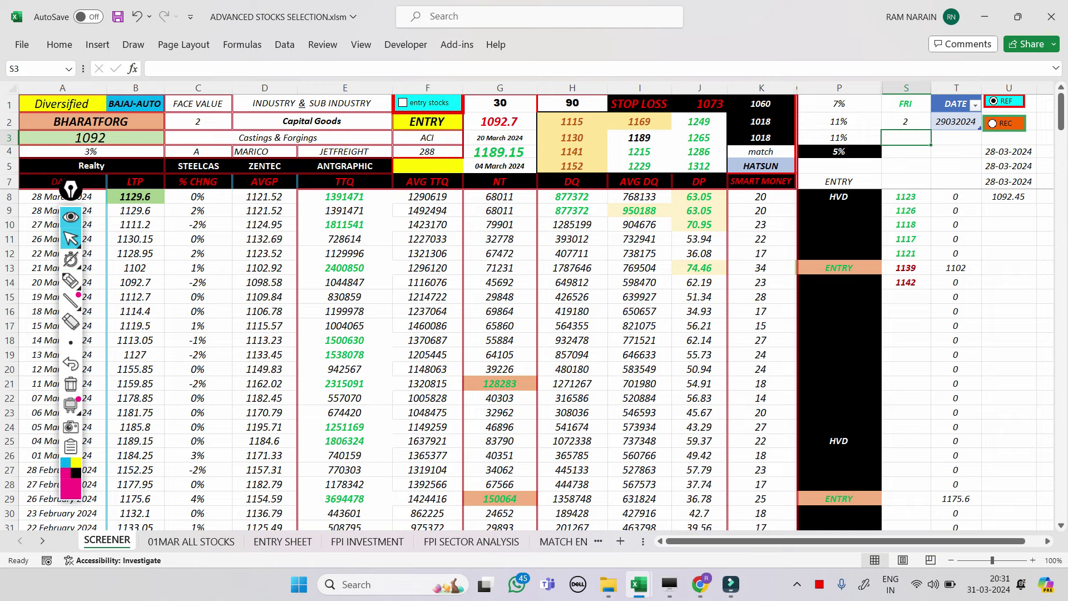
- Change the stock symbol in cell A2 to ITC
double_click(94, 121)
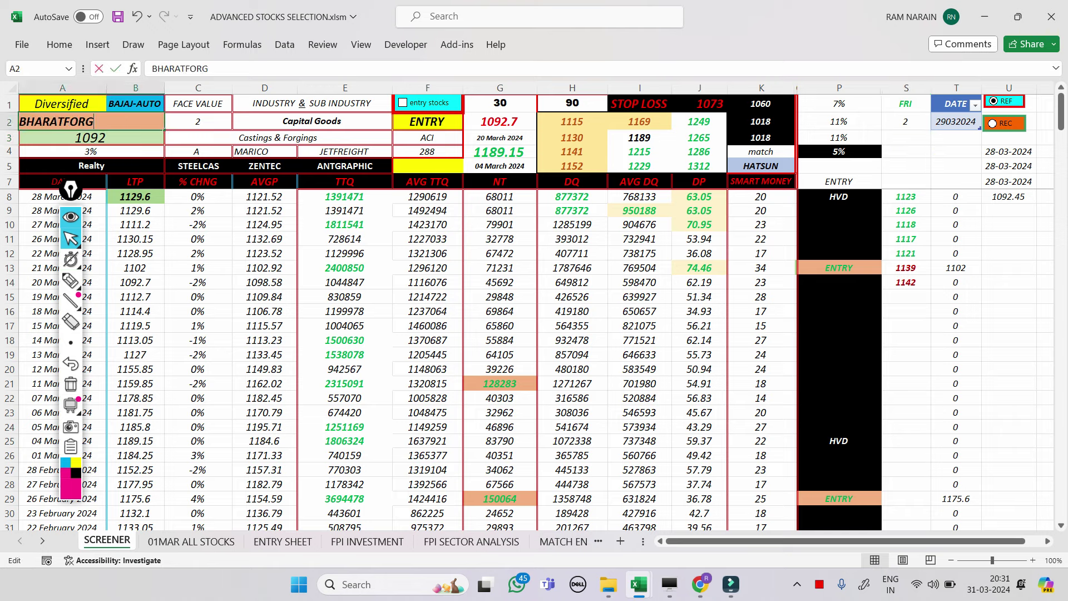
left_click_drag(93, 122, 20, 122)
key("BackSpace")
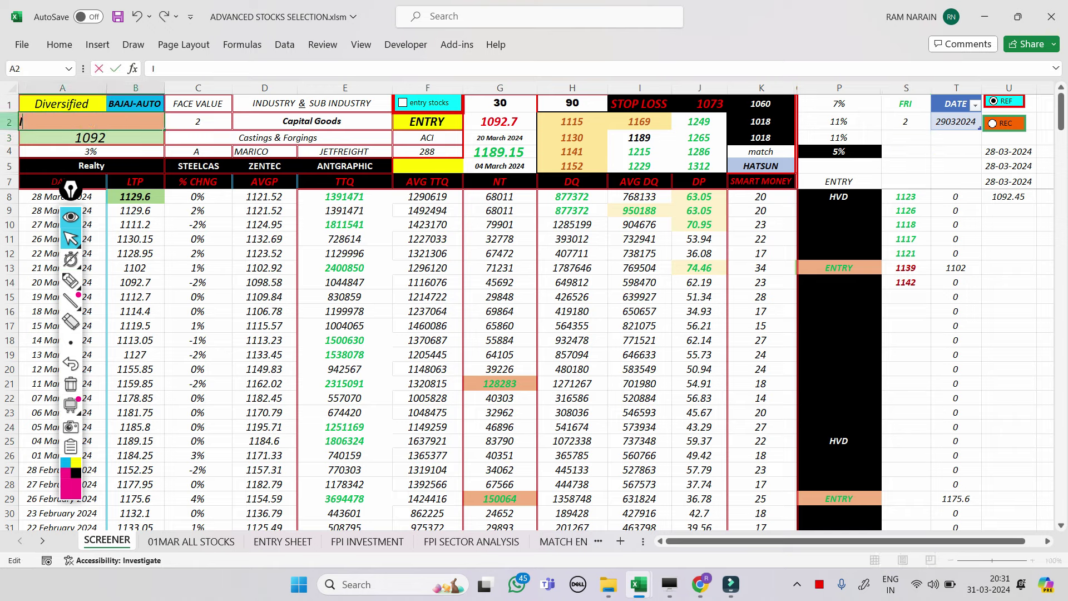
type("ITC")
key("Return")
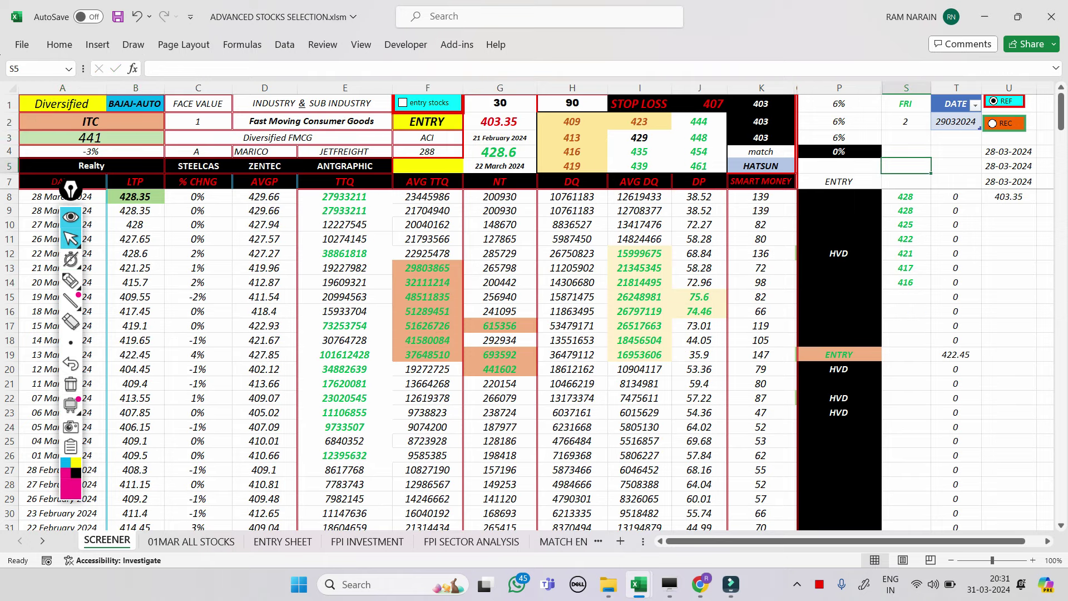
- Move the pen toolbar off the data, circle LTP 413.55 and 407.85 with an upward arrow, and circle the top three column S values
left_click_drag(70, 189, 999, 232)
left_click(999, 323)
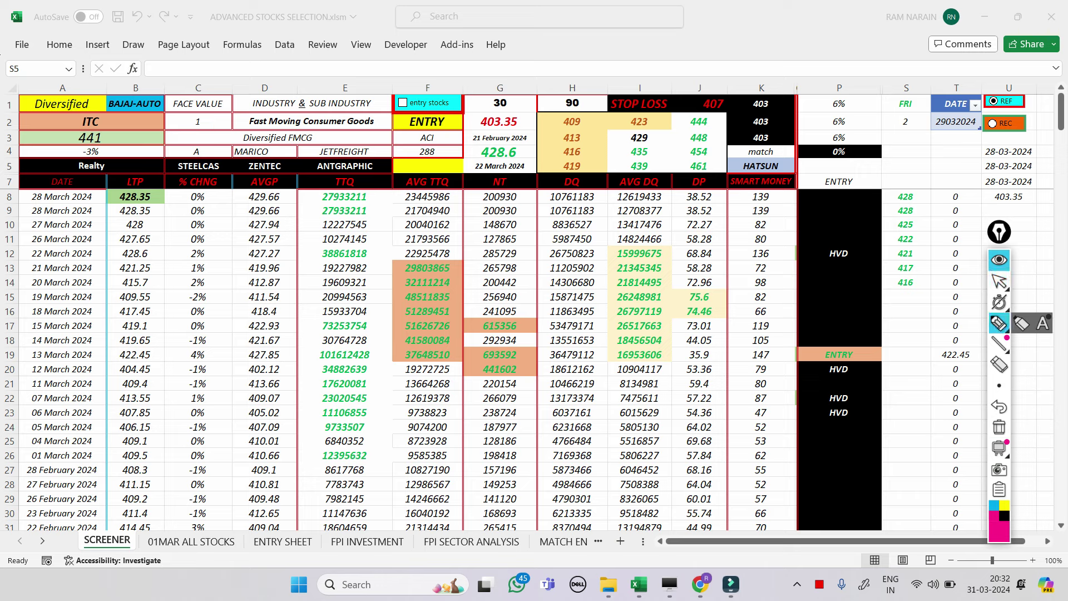
mouse_move(125, 405)
left_mouse_down()
mouse_move(115, 414)
mouse_move(144, 408)
mouse_move(114, 413)
mouse_move(123, 212)
mouse_move(137, 234)
left_mouse_up()
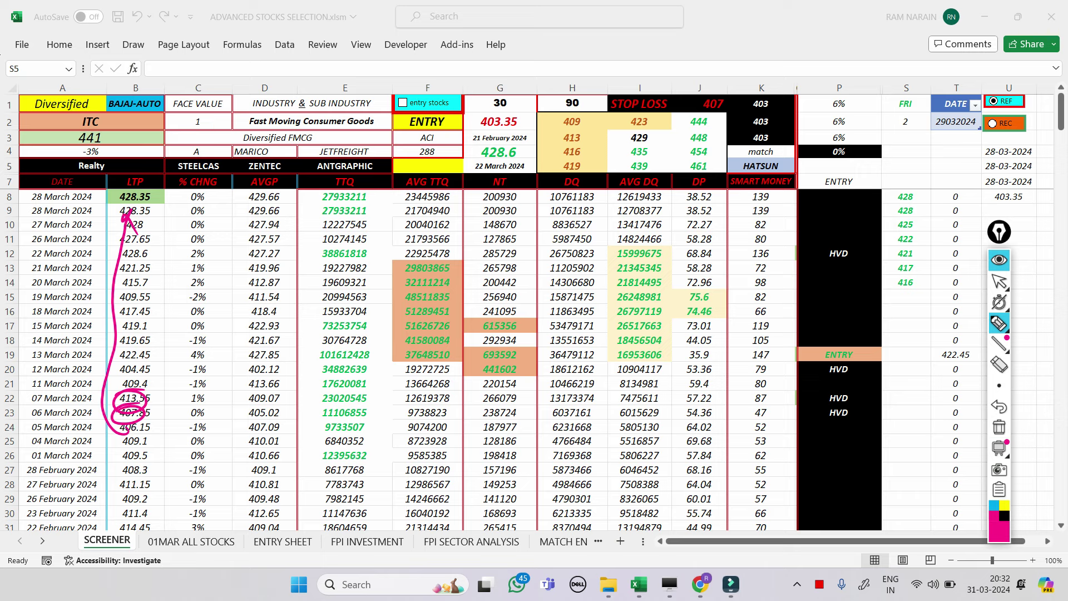
mouse_move(821, 196)
left_mouse_down()
mouse_move(837, 205)
mouse_move(848, 273)
left_mouse_up()
mouse_move(894, 194)
left_mouse_down()
mouse_move(904, 184)
mouse_move(919, 209)
mouse_move(894, 189)
mouse_move(921, 224)
mouse_move(896, 215)
mouse_move(921, 222)
mouse_move(890, 239)
left_mouse_up()
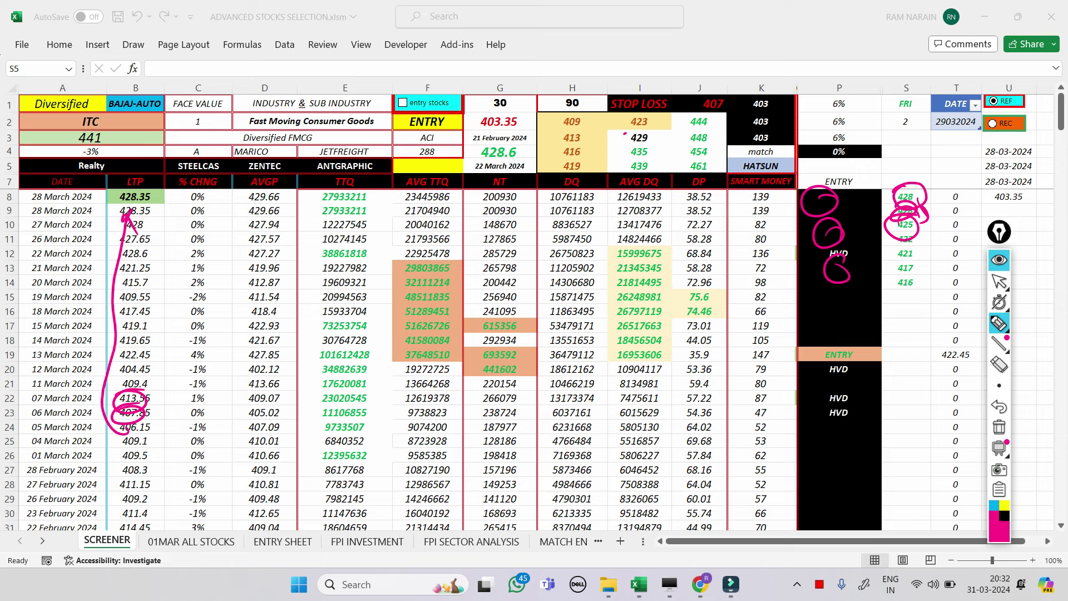
- Circle the 429, 435 and 439 levels in column I, then clear the annotations
mouse_move(625, 134)
left_mouse_down()
mouse_move(652, 139)
mouse_move(623, 146)
mouse_move(656, 170)
mouse_move(620, 153)
mouse_move(619, 168)
left_mouse_up()
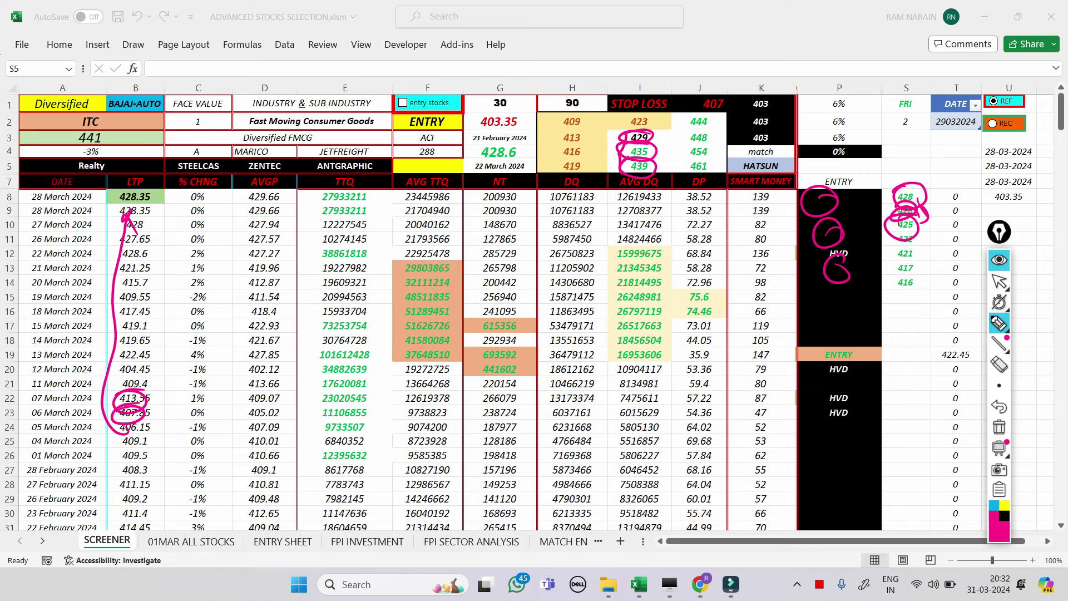
mouse_move(1000, 281)
left_click(1000, 427)
left_click(1000, 281)
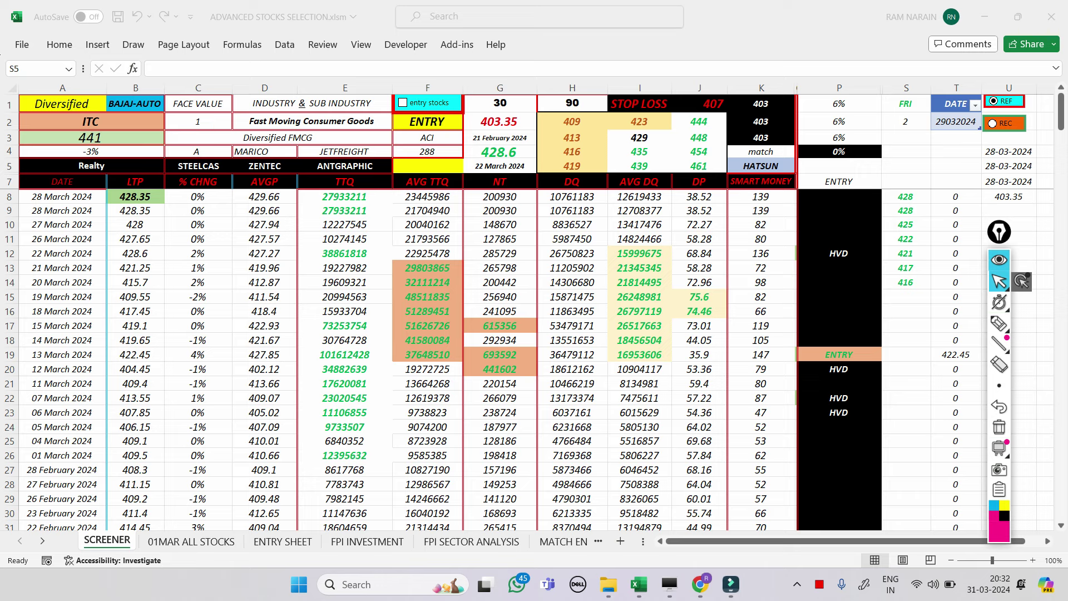
- Switch to the STOCK.xlsm workbook and load the option chain for ITC
mouse_move(639, 584)
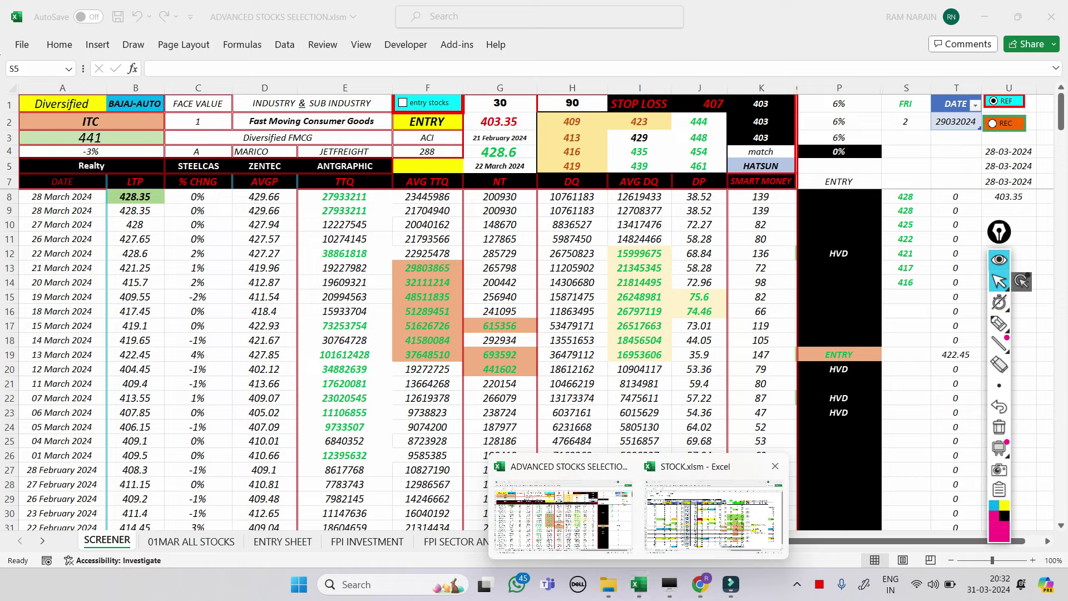
left_click(656, 557)
left_click(147, 165)
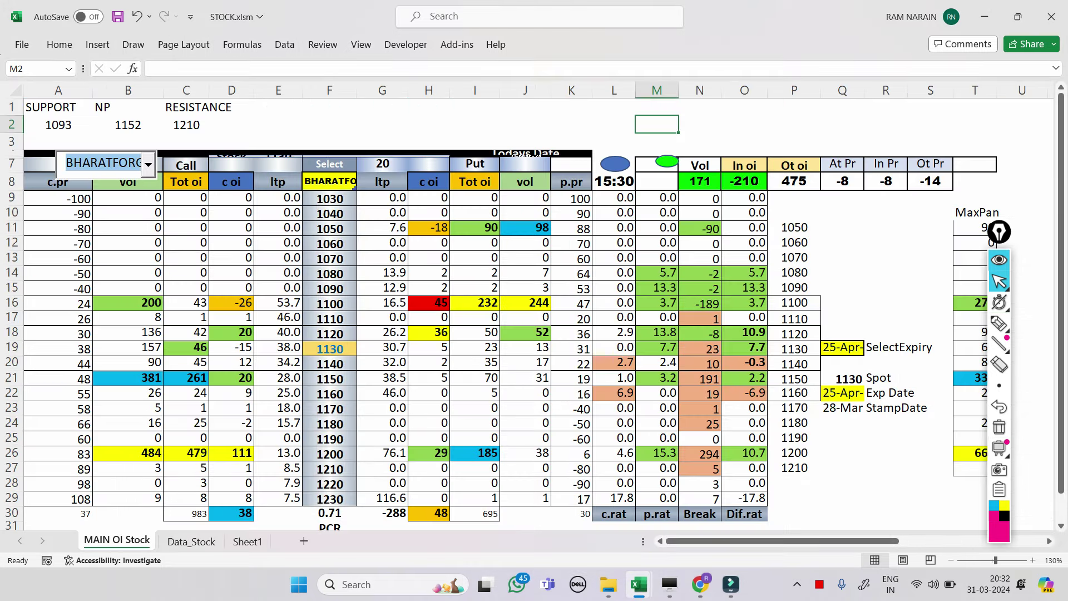
type("ITC")
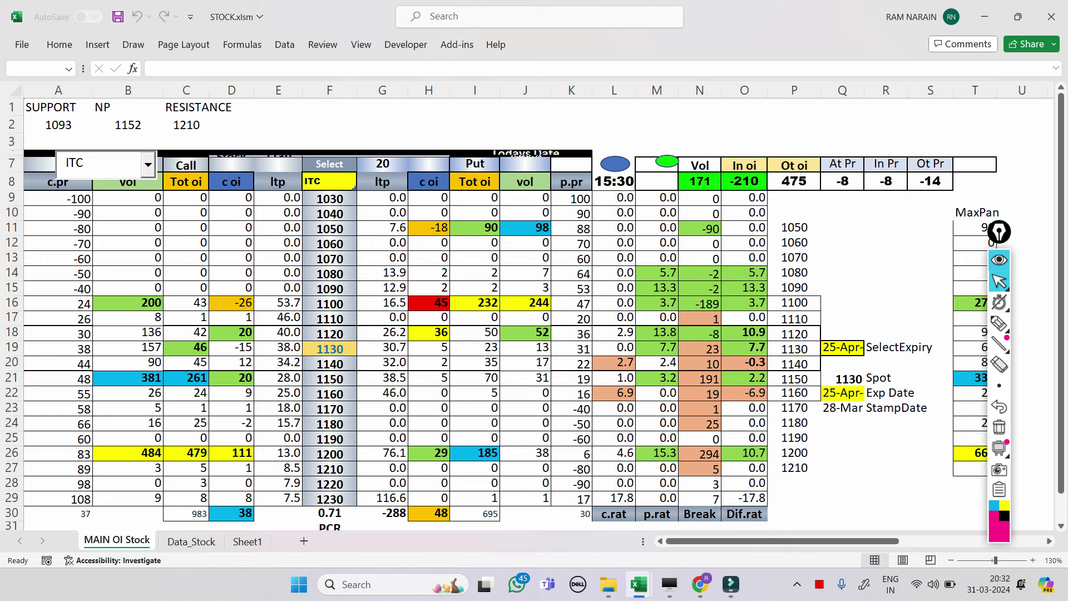
left_click(428, 107)
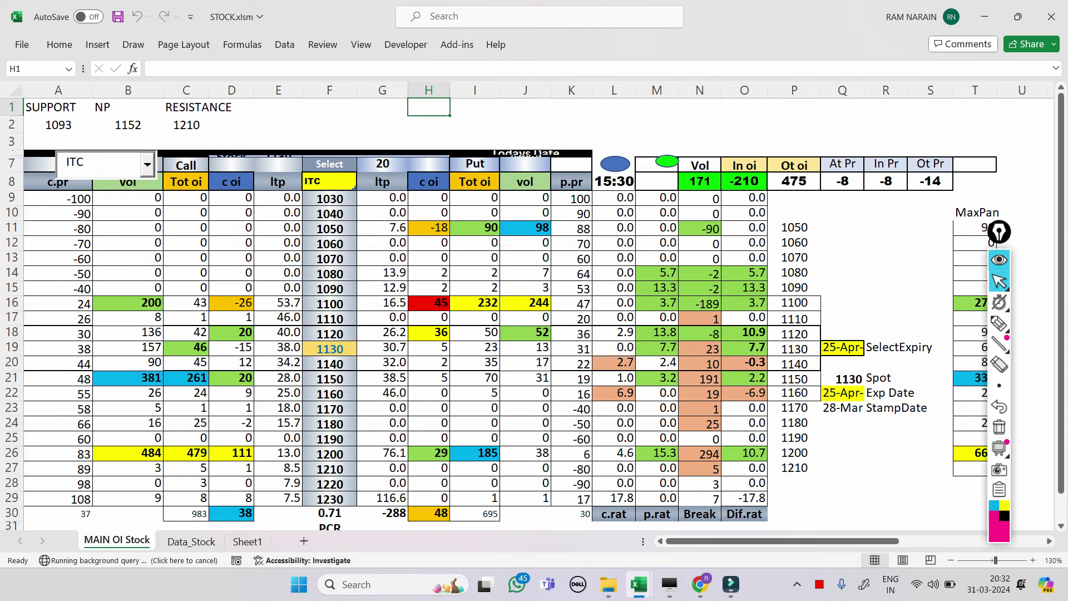
- Circle the support 429, NP 435 and resistance 441.69 values, and handwrite a circled 442 above the option chain
left_click(999, 322)
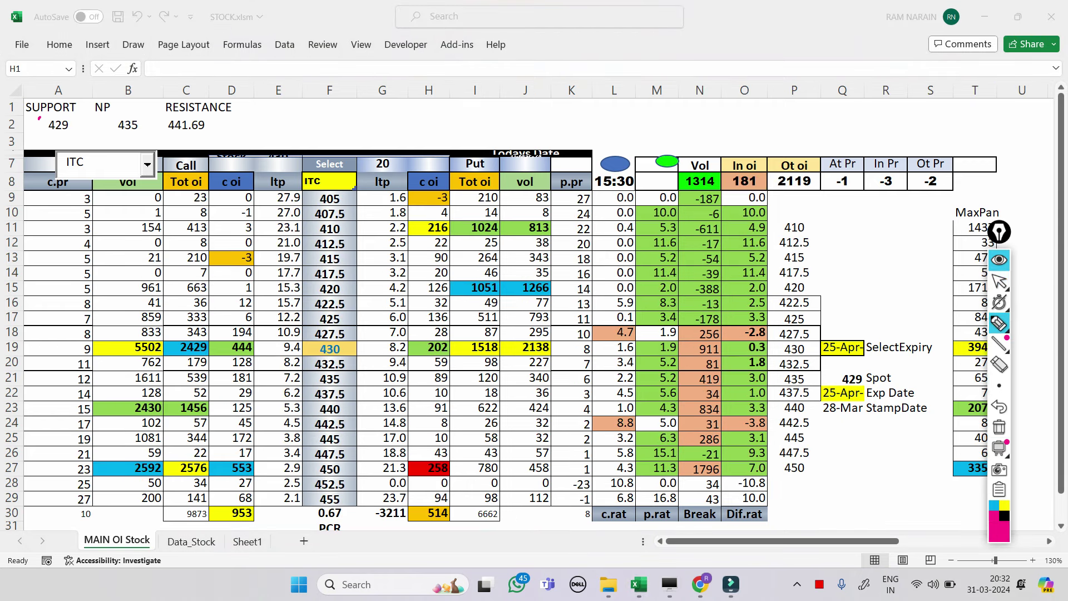
left_click_drag(42, 112, 67, 139)
mouse_move(115, 113)
left_mouse_down()
mouse_move(147, 123)
mouse_move(102, 133)
mouse_move(171, 114)
mouse_move(205, 134)
mouse_move(162, 121)
mouse_move(156, 138)
left_mouse_up()
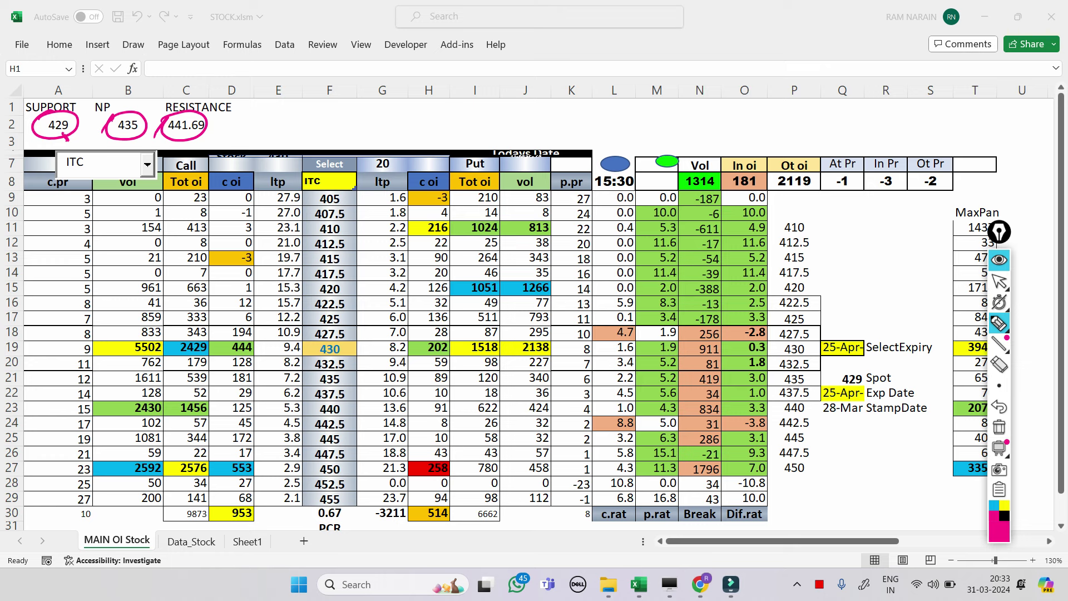
mouse_move(323, 106)
left_mouse_down()
mouse_move(337, 129)
mouse_move(379, 133)
mouse_move(385, 106)
left_mouse_up()
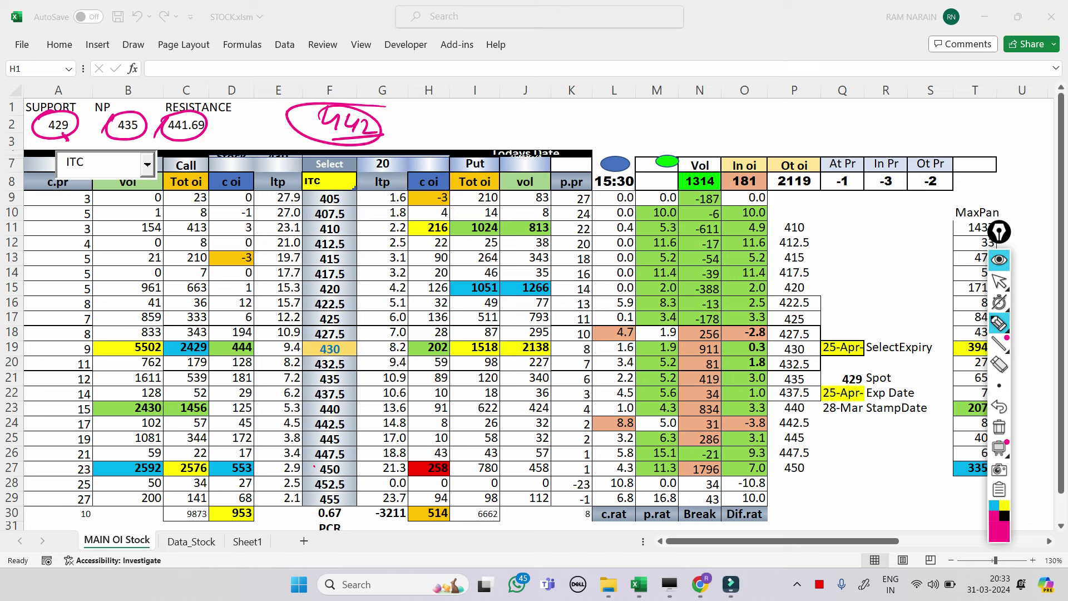
- Circle the 450 strike and its put change in OI of 258 with an arrow, then clear the annotations
left_click_drag(314, 466, 343, 490)
mouse_move(456, 463)
left_mouse_down()
mouse_move(423, 492)
mouse_move(459, 473)
mouse_move(472, 489)
left_mouse_up()
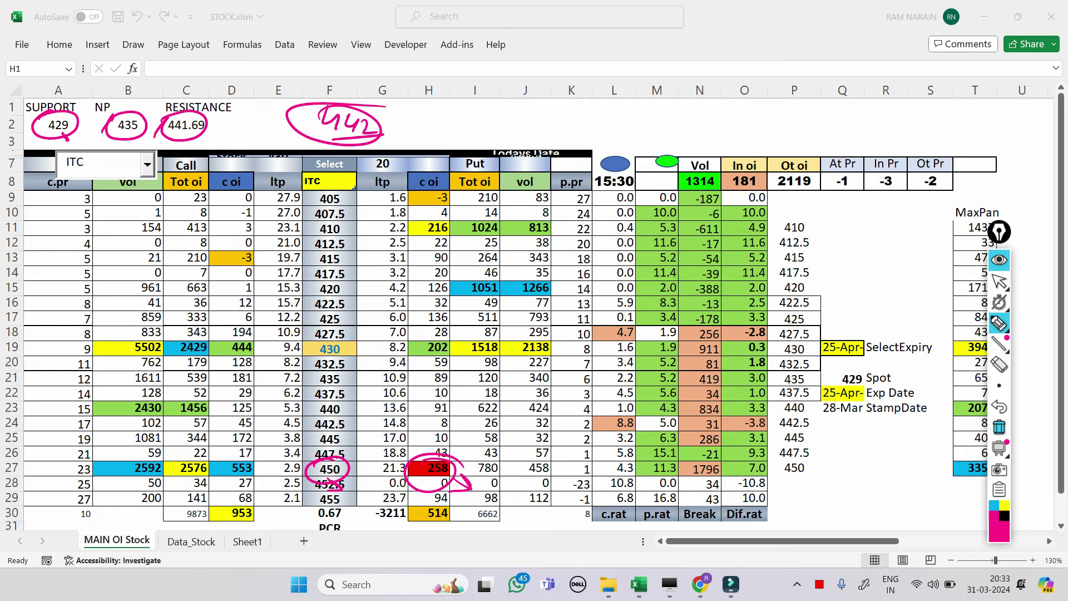
left_click(999, 426)
left_click(1000, 281)
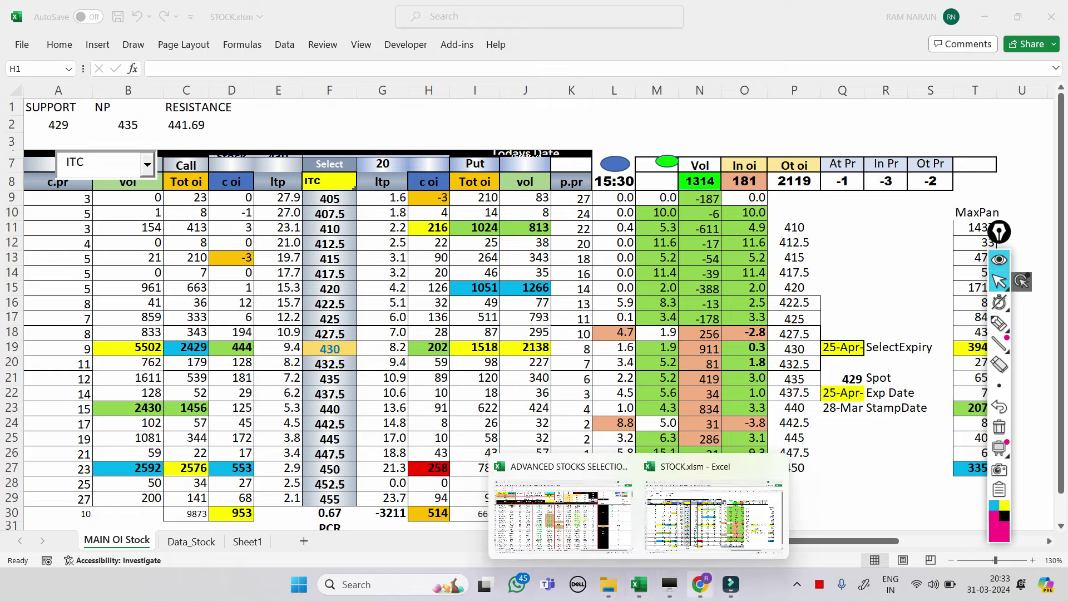
- Switch to the ITC daily chart in Chrome and show more price history with the Fibonacci level labels
left_click(700, 584)
left_click(462, 14)
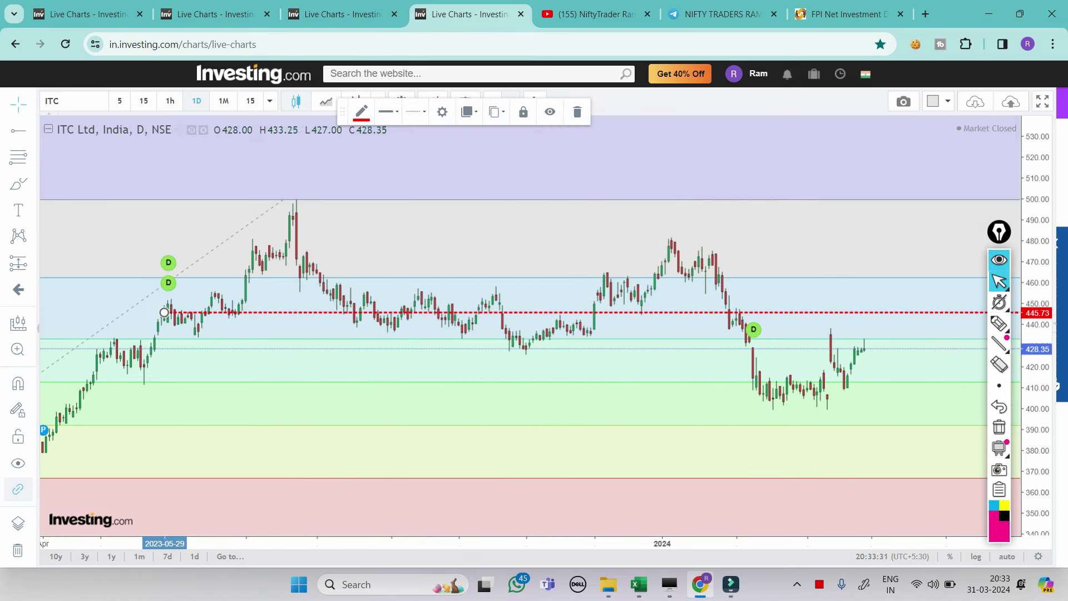
scroll(372, 429, "down", 3)
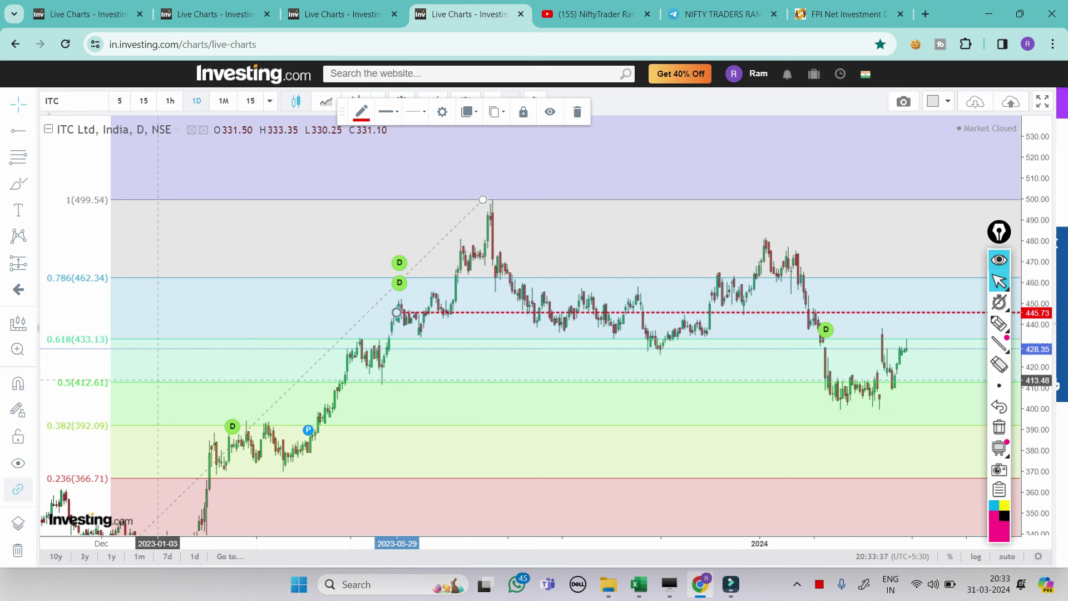
- Show the latest ITC candles, move the annotation toolbar off the price axis, and handwrite a circled 445 above the last candles
scroll(158, 382, "up", 1)
scroll(278, 418, "up", 2)
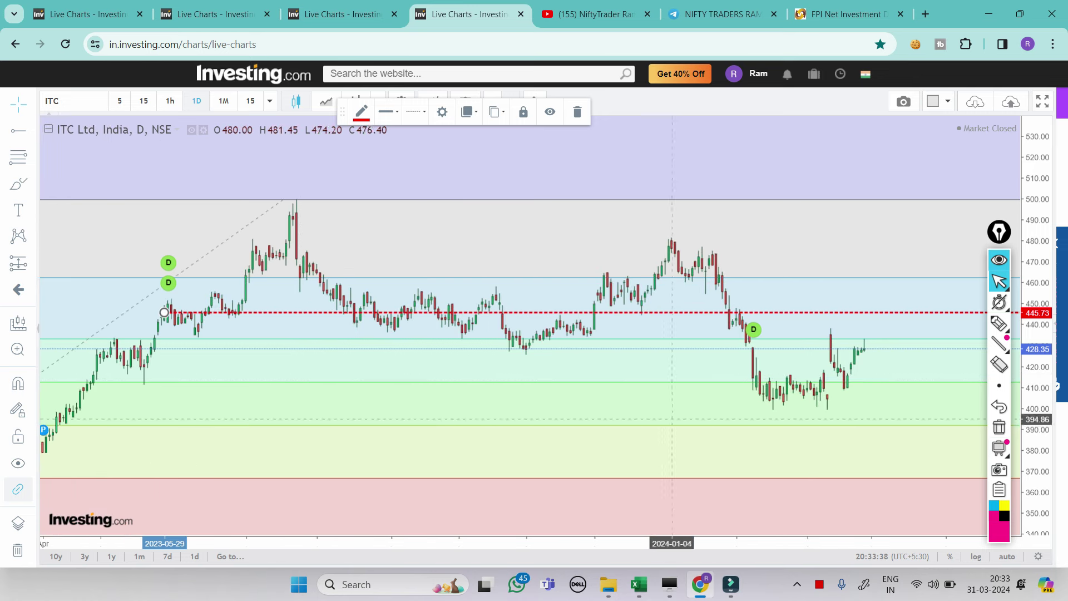
mouse_move(999, 231)
left_mouse_down()
mouse_move(539, 299)
mouse_move(106, 217)
mouse_move(41, 210)
mouse_move(34, 220)
left_mouse_up()
left_click(34, 311)
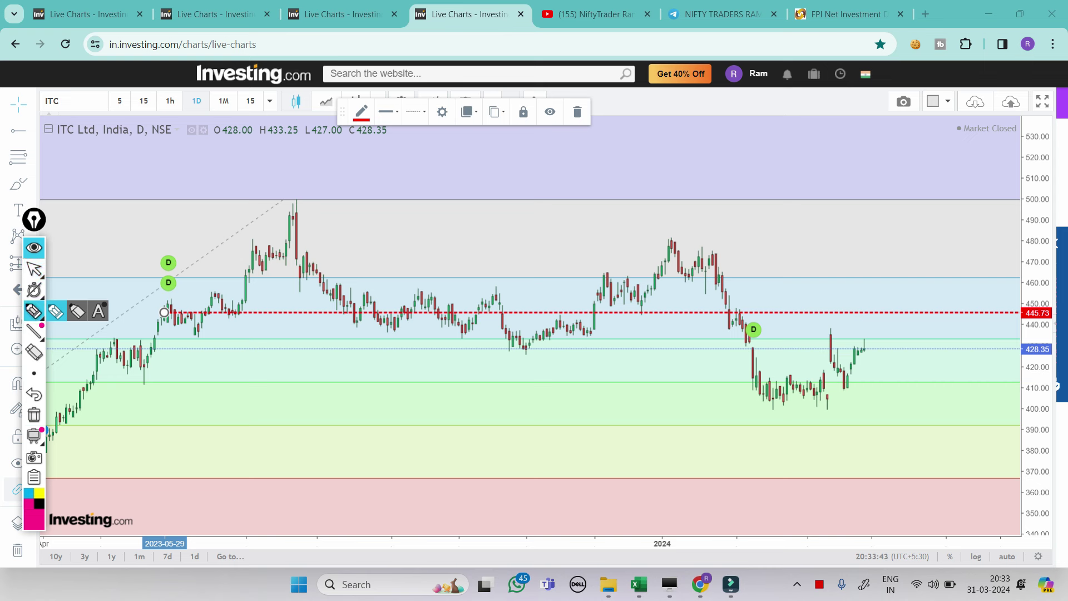
left_click_drag(898, 323, 923, 322)
left_click_drag(880, 255, 891, 272)
mouse_move(889, 263)
left_mouse_down()
mouse_move(888, 281)
mouse_move(903, 284)
left_mouse_up()
left_click_drag(912, 268, 904, 287)
mouse_move(927, 240)
left_mouse_down()
mouse_move(870, 251)
mouse_move(943, 259)
left_mouse_up()
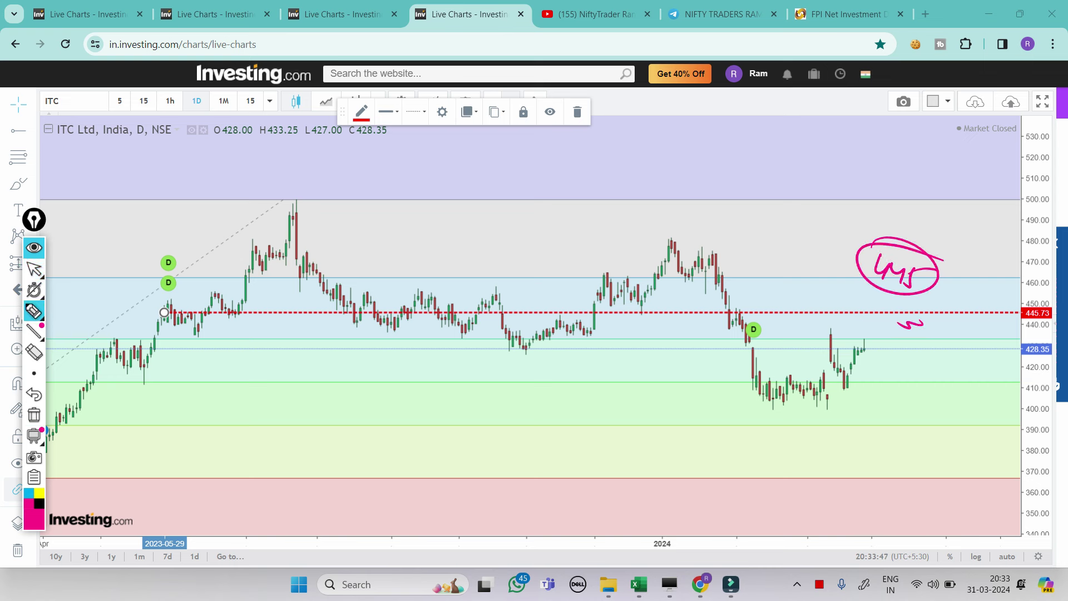
- Mark the area near the 0.786 Fibonacci level with a short line and handwrite an underlined 466 above it
left_click_drag(808, 276, 833, 274)
left_click_drag(779, 201, 792, 216)
mouse_move(789, 209)
left_mouse_down()
mouse_move(789, 232)
mouse_move(801, 225)
left_mouse_up()
mouse_move(823, 215)
left_mouse_down()
mouse_move(817, 226)
mouse_move(829, 224)
left_mouse_up()
left_click_drag(766, 243, 832, 243)
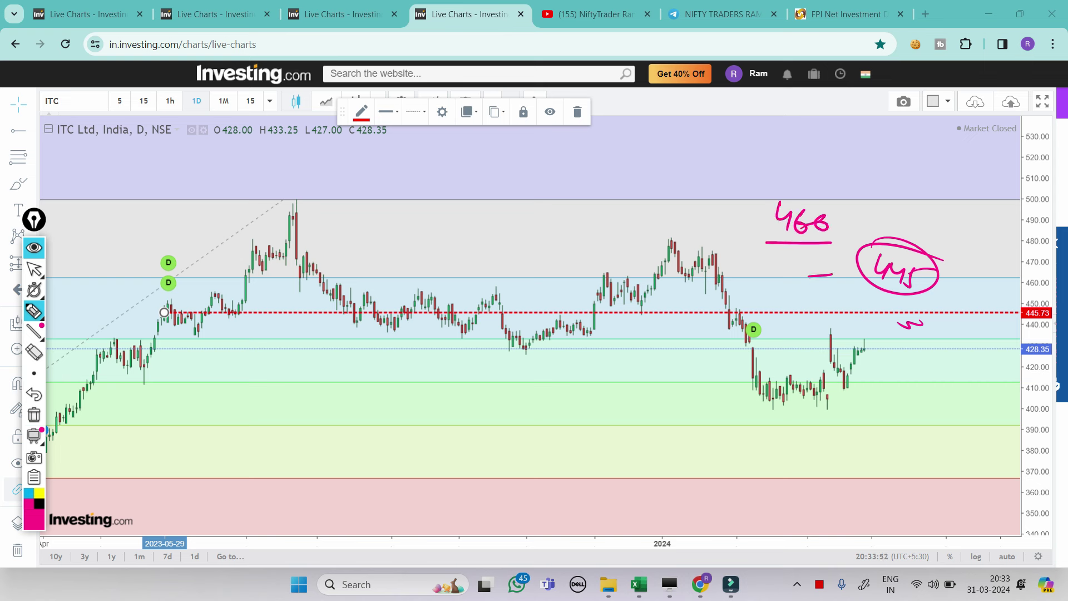
- Handwrite circled, underlined 410 and 404 levels below the recent candles, then clear the annotations and leave the pen
mouse_move(862, 380)
left_mouse_down()
mouse_move(884, 378)
mouse_move(889, 405)
left_mouse_up()
mouse_move(894, 400)
left_mouse_down()
mouse_move(897, 418)
mouse_move(903, 403)
left_mouse_up()
left_click_drag(864, 430, 910, 425)
mouse_move(889, 380)
left_mouse_down()
mouse_move(888, 440)
mouse_move(938, 397)
left_mouse_up()
mouse_move(602, 380)
left_mouse_down()
mouse_move(619, 412)
mouse_move(631, 398)
mouse_move(649, 428)
mouse_move(661, 425)
left_mouse_up()
mouse_move(587, 384)
left_mouse_down()
mouse_move(607, 374)
mouse_move(686, 384)
left_mouse_up()
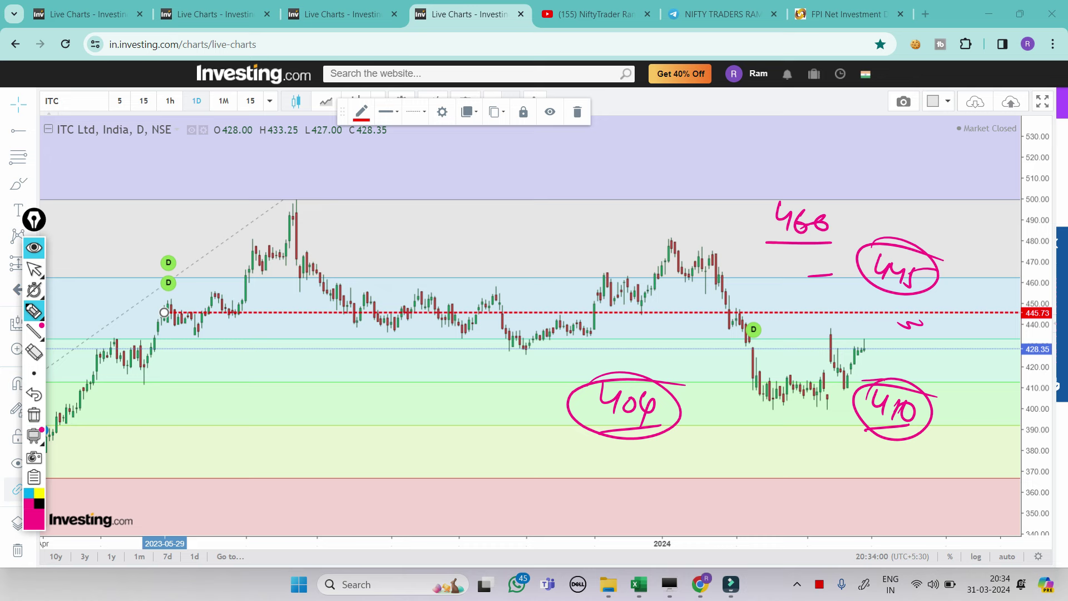
left_click(34, 414)
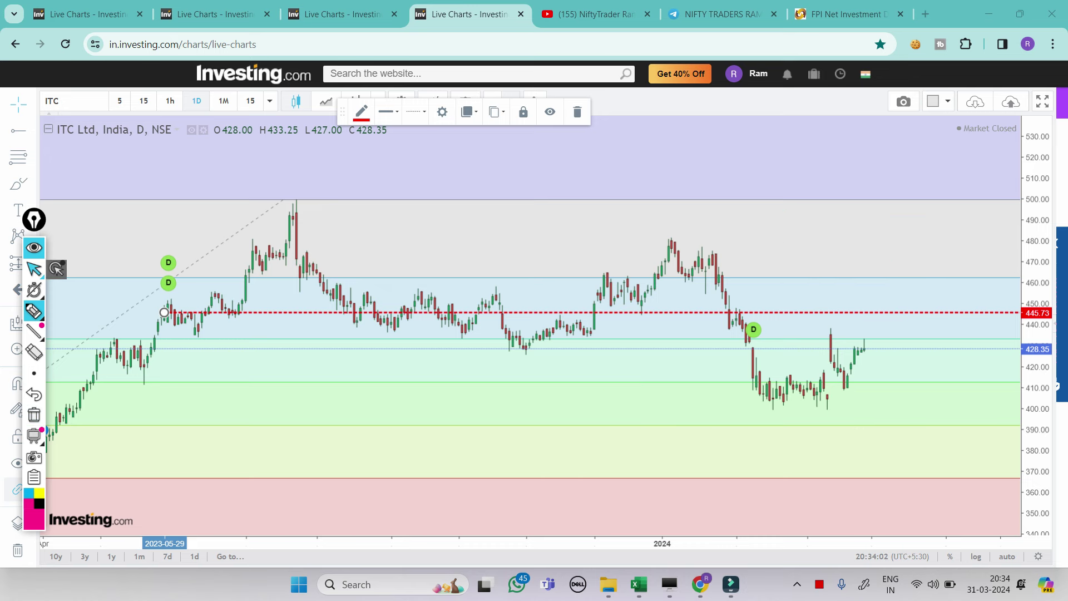
left_click(34, 268)
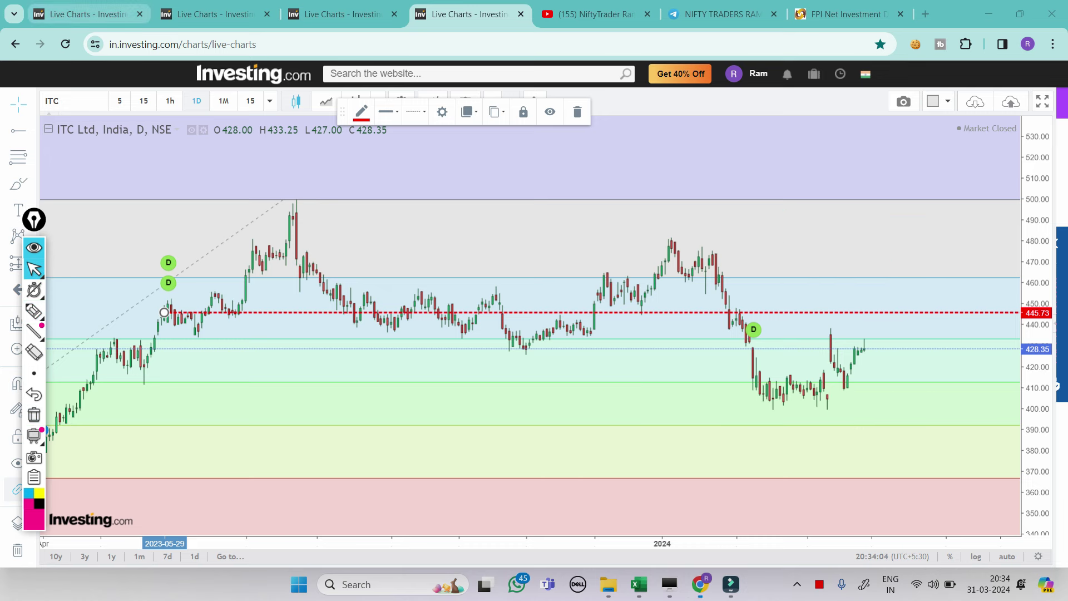
- Switch to the Bajaj Auto daily chart and handwrite a circled, underlined 9288 above the Fibonacci 1 level
left_click(84, 14)
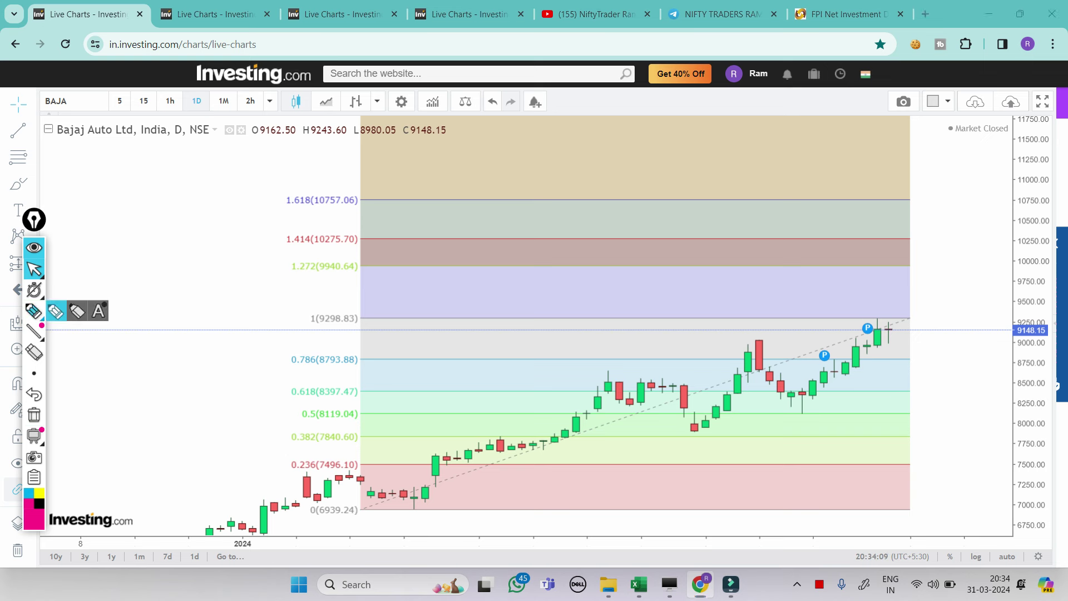
left_click(34, 311)
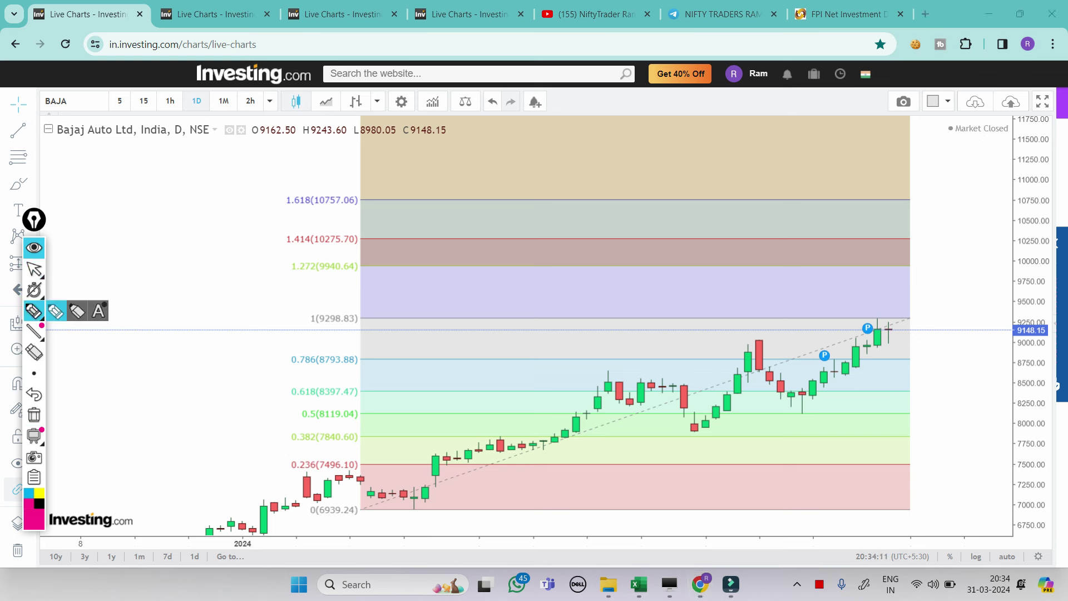
left_click_drag(424, 283, 416, 303)
left_click_drag(430, 290, 444, 303)
mouse_move(457, 285)
left_mouse_down()
mouse_move(448, 310)
mouse_move(466, 305)
left_mouse_up()
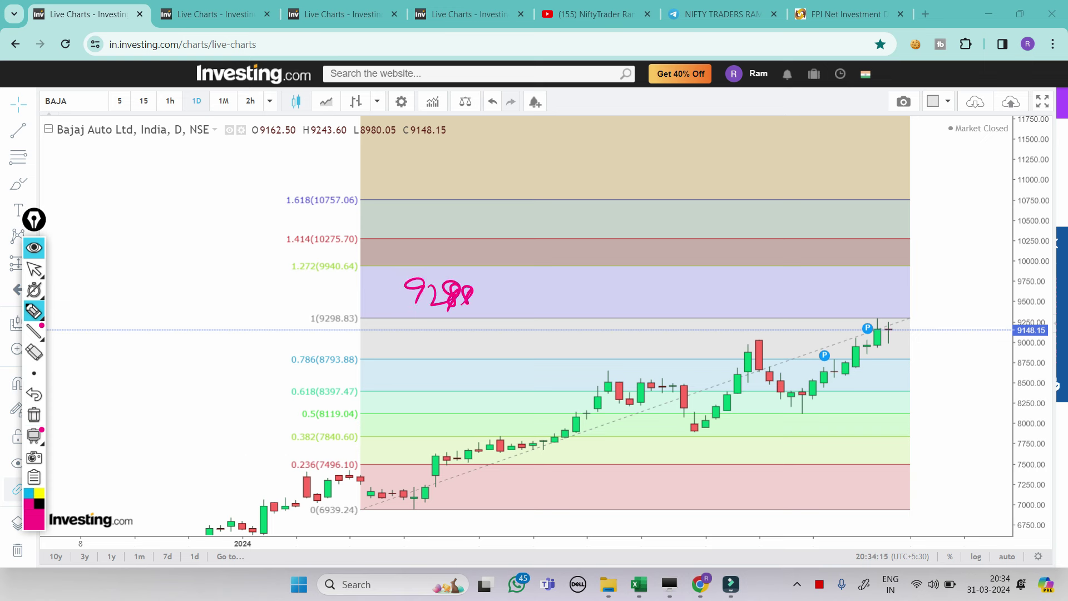
left_click_drag(408, 320, 476, 318)
mouse_move(401, 306)
left_mouse_down()
mouse_move(517, 306)
mouse_move(412, 323)
left_mouse_up()
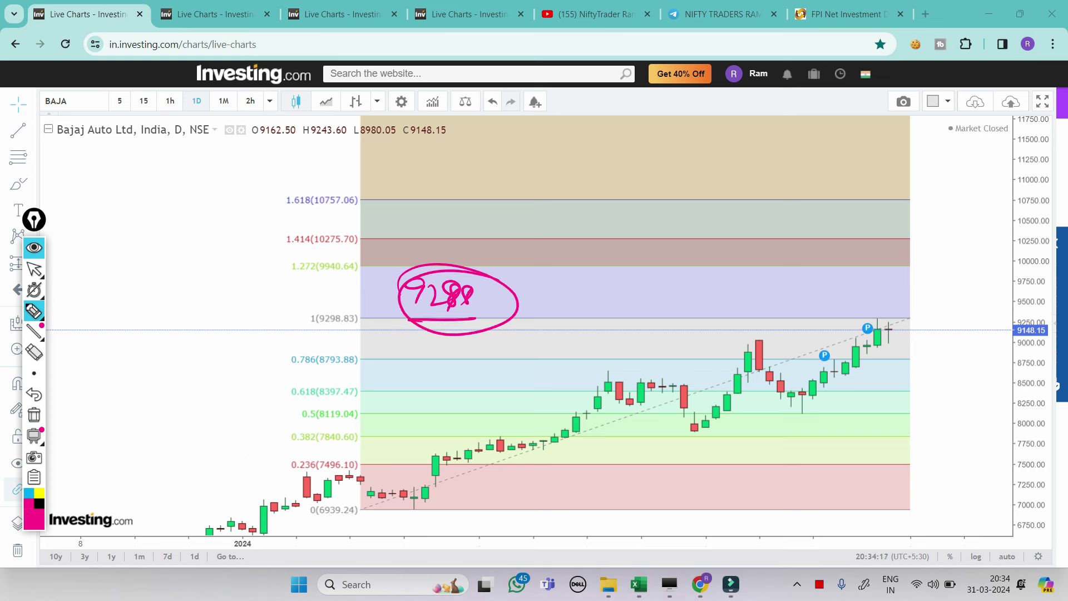
- Handwrite a circled 9148 as the current price above the recent Bajaj Auto candles
mouse_move(693, 281)
left_mouse_down()
mouse_move(680, 293)
mouse_move(687, 310)
left_mouse_up()
mouse_move(702, 291)
left_mouse_down()
mouse_move(704, 312)
mouse_move(723, 305)
left_mouse_up()
left_click_drag(745, 294, 737, 319)
mouse_move(723, 266)
left_mouse_down()
mouse_move(695, 273)
mouse_move(811, 295)
left_mouse_up()
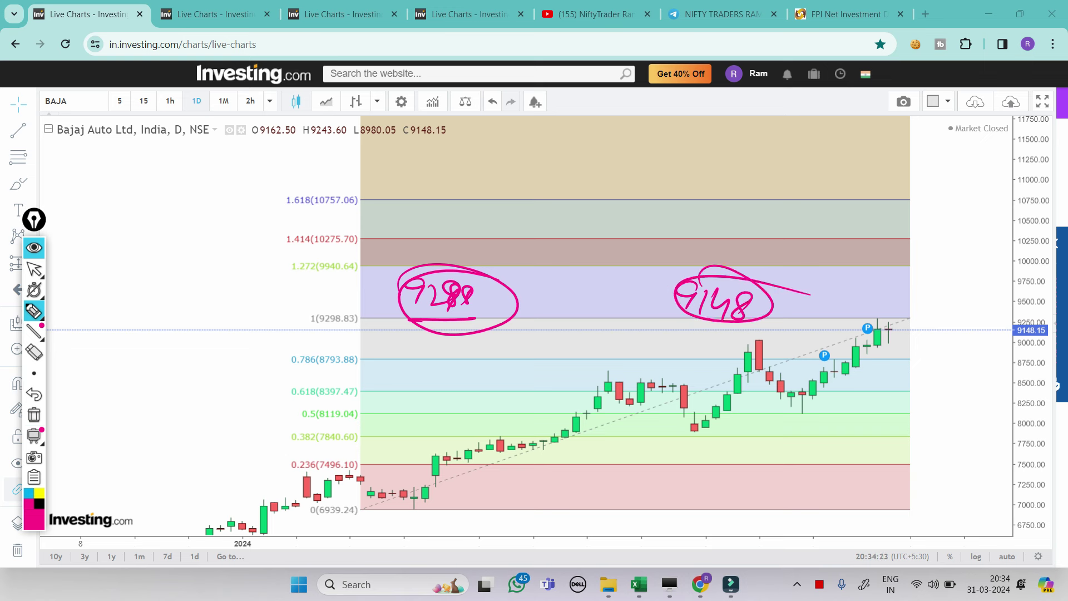
- Handwrite a circled, underlined 9940 beside the 1.272 Fibonacci level
left_click_drag(925, 262, 914, 290)
left_click_drag(945, 267, 937, 290)
left_click_drag(947, 275, 959, 300)
left_click_drag(965, 285, 964, 286)
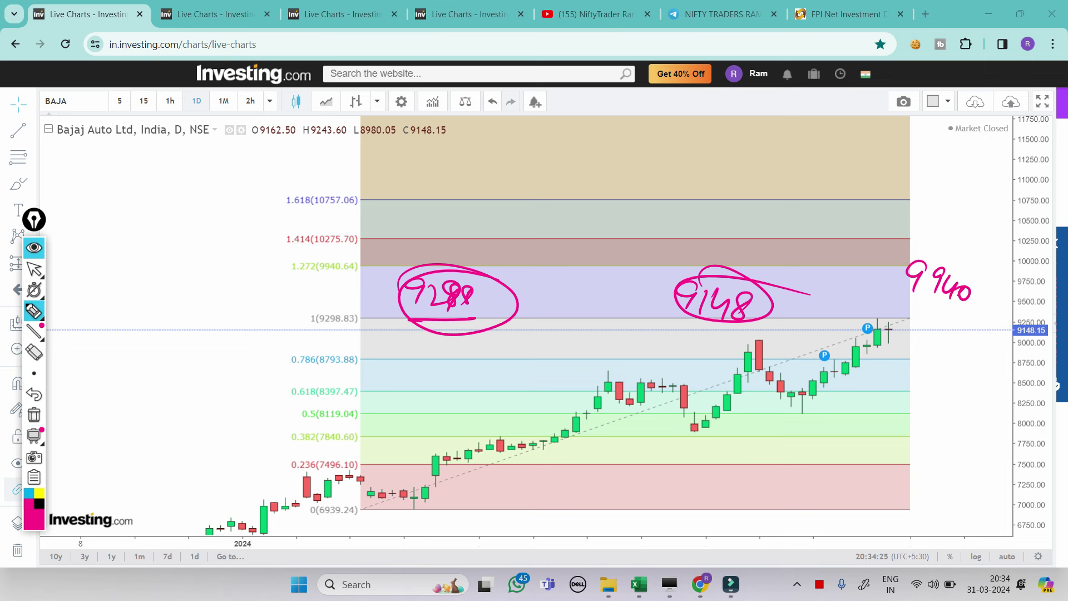
mouse_move(904, 305)
left_mouse_down()
mouse_move(904, 248)
mouse_move(912, 303)
left_mouse_up()
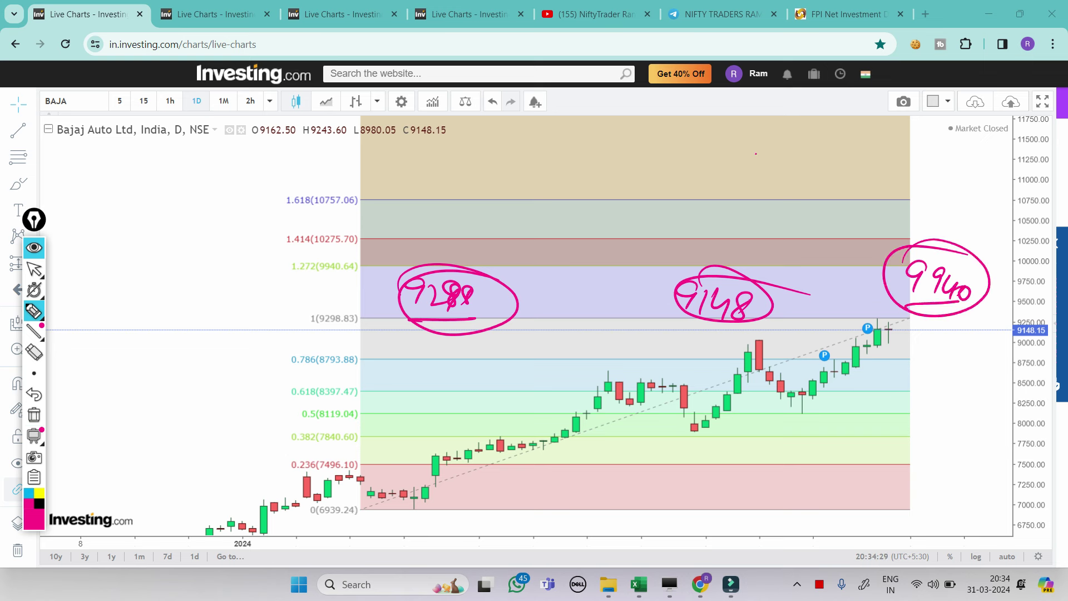
- Handwrite a circled, underlined 10000 as a target near the 1.618 Fibonacci level
left_click_drag(756, 154, 743, 189)
left_click_drag(767, 167, 818, 184)
left_click_drag(818, 183, 839, 196)
left_click_drag(730, 207, 821, 212)
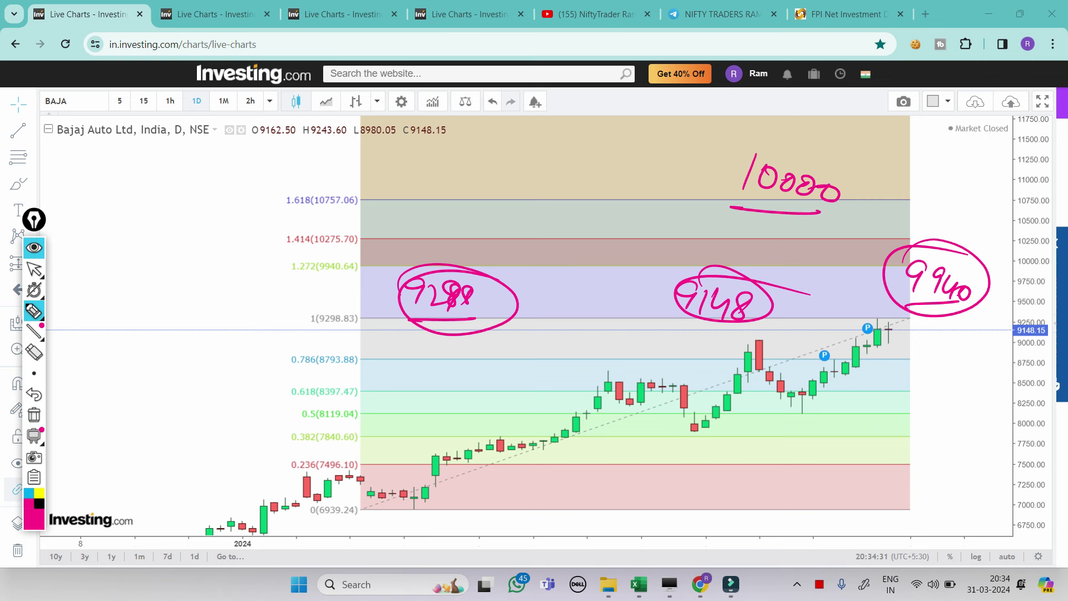
left_click_drag(859, 165, 818, 218)
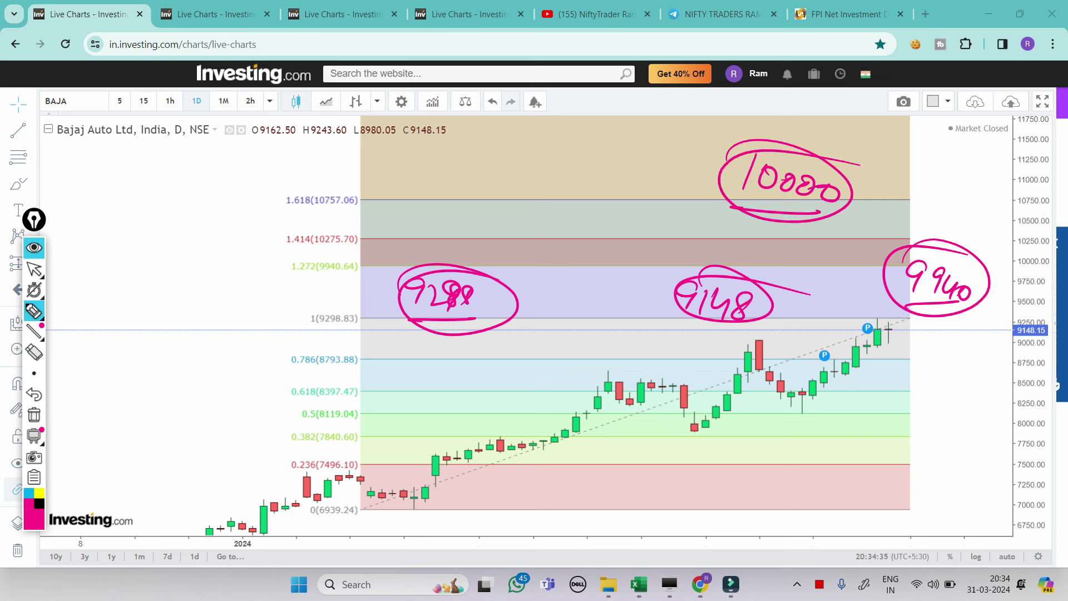
- Handwrite a circled, underlined 8798 below the last candles, then clear the annotations and leave the pen
mouse_move(913, 347)
left_mouse_down()
mouse_move(928, 394)
mouse_move(956, 373)
left_mouse_up()
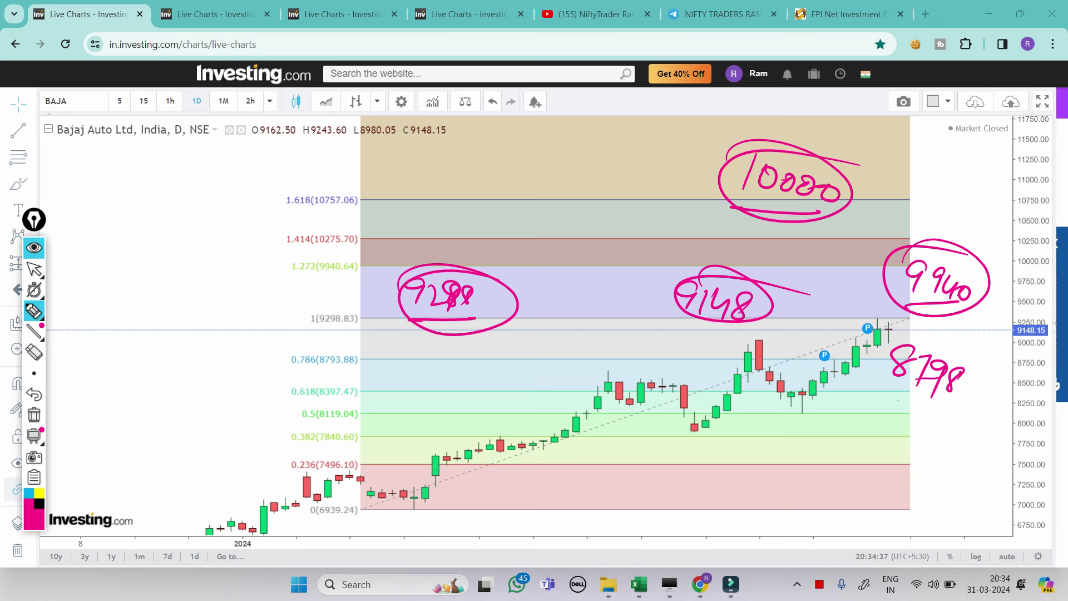
mouse_move(896, 398)
left_mouse_down()
mouse_move(962, 398)
mouse_move(972, 346)
left_mouse_up()
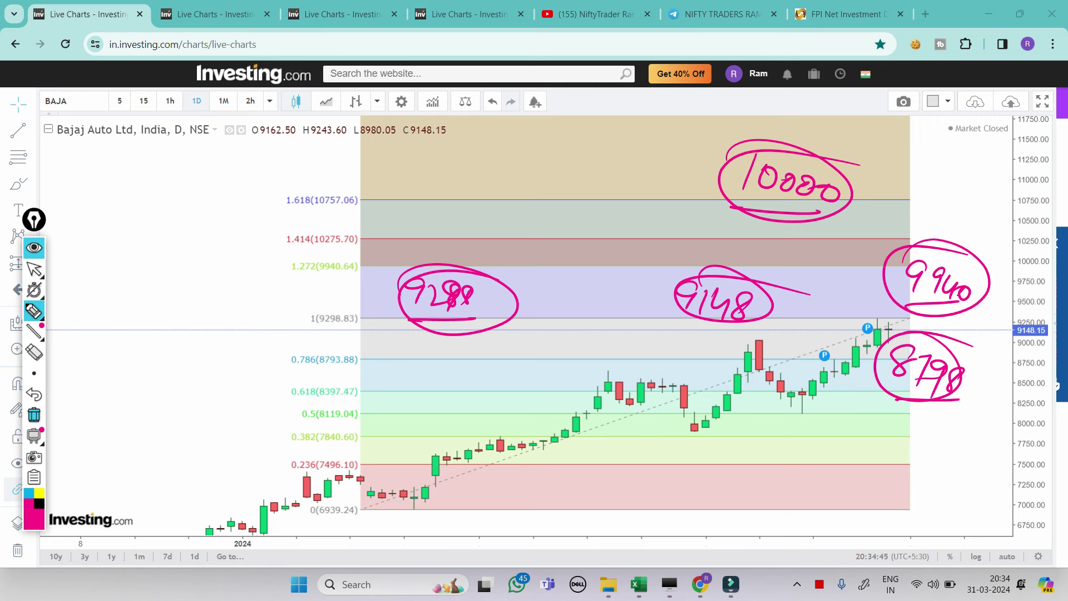
left_click(34, 415)
left_click(34, 269)
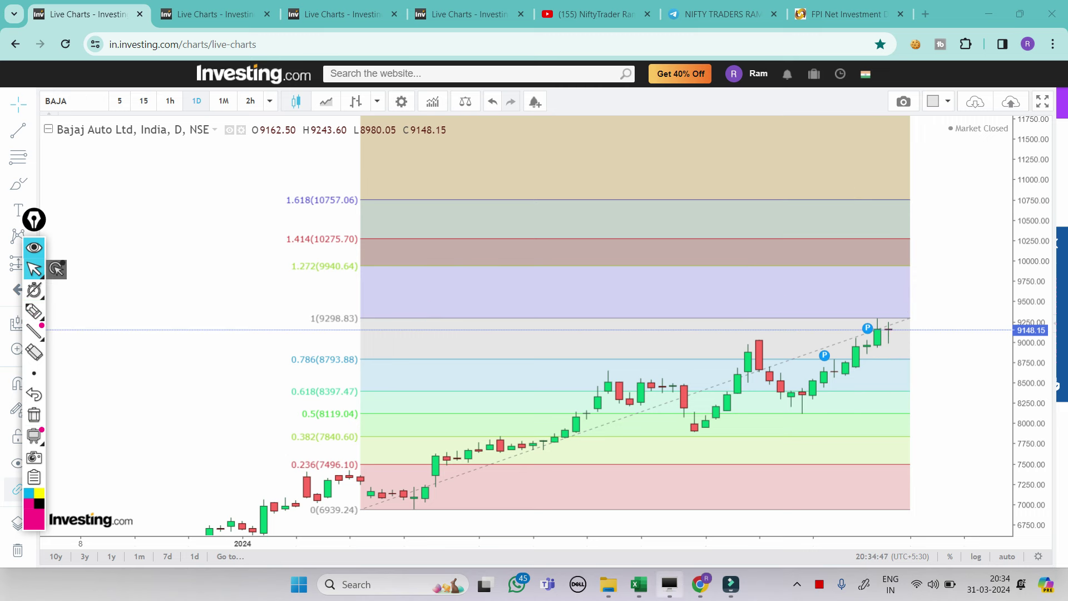
- Switch to the STOCK.xlsm workbook in Excel and load the option chain for BAJAJ-AUTO
mouse_move(638, 585)
left_click(713, 518)
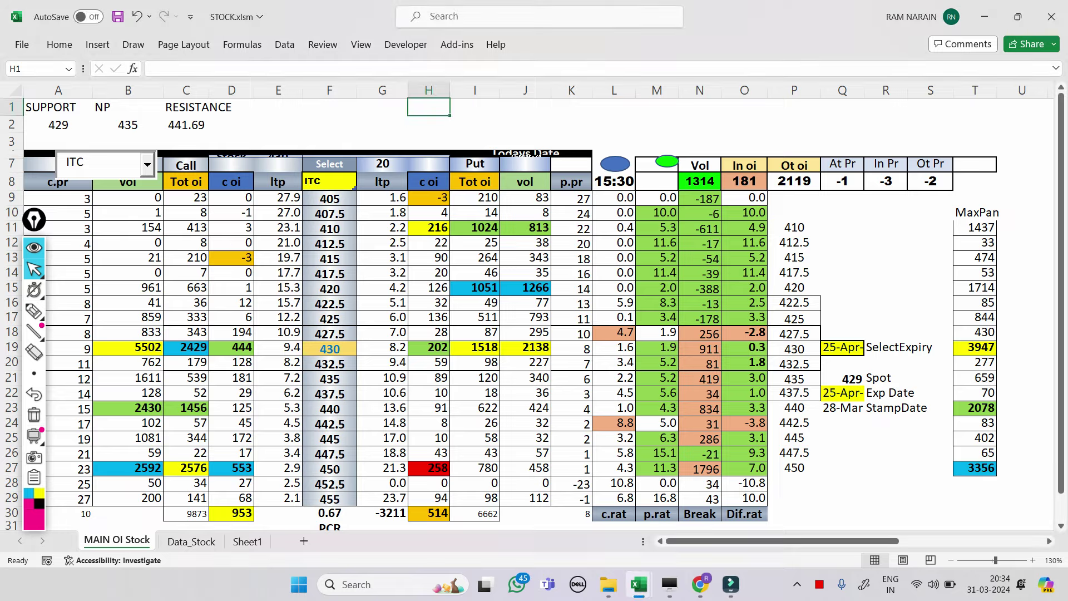
left_click(148, 165)
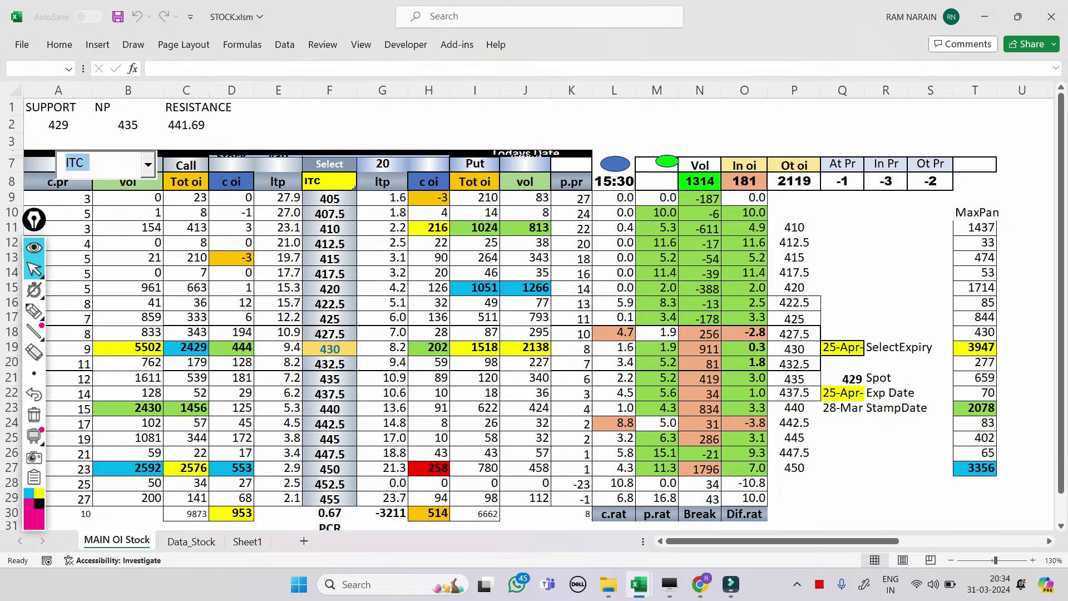
type("BA")
type("JAJ-")
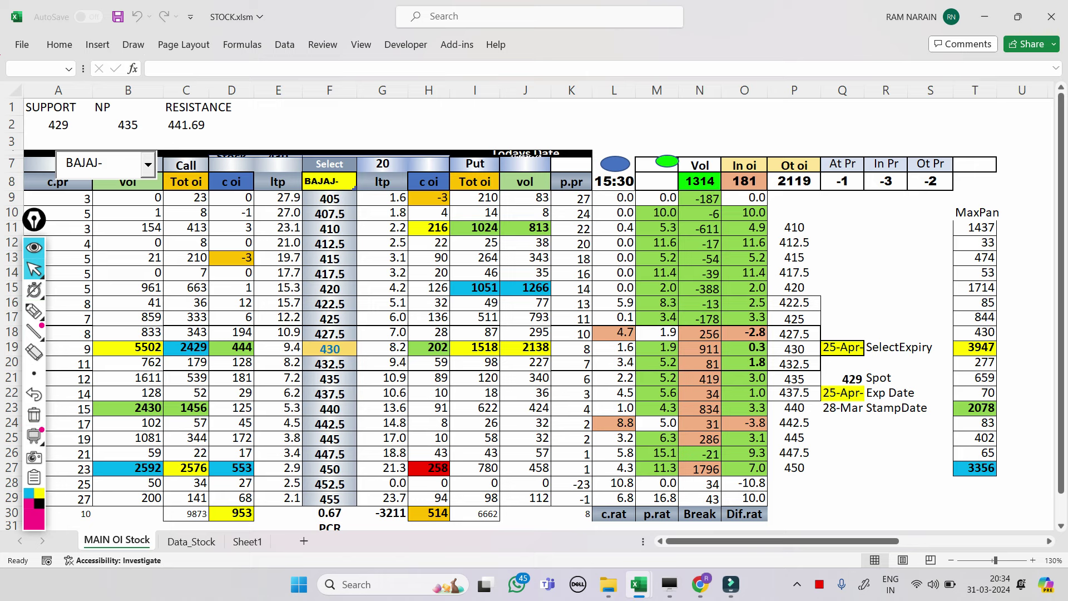
type("AUTO")
left_click(428, 124)
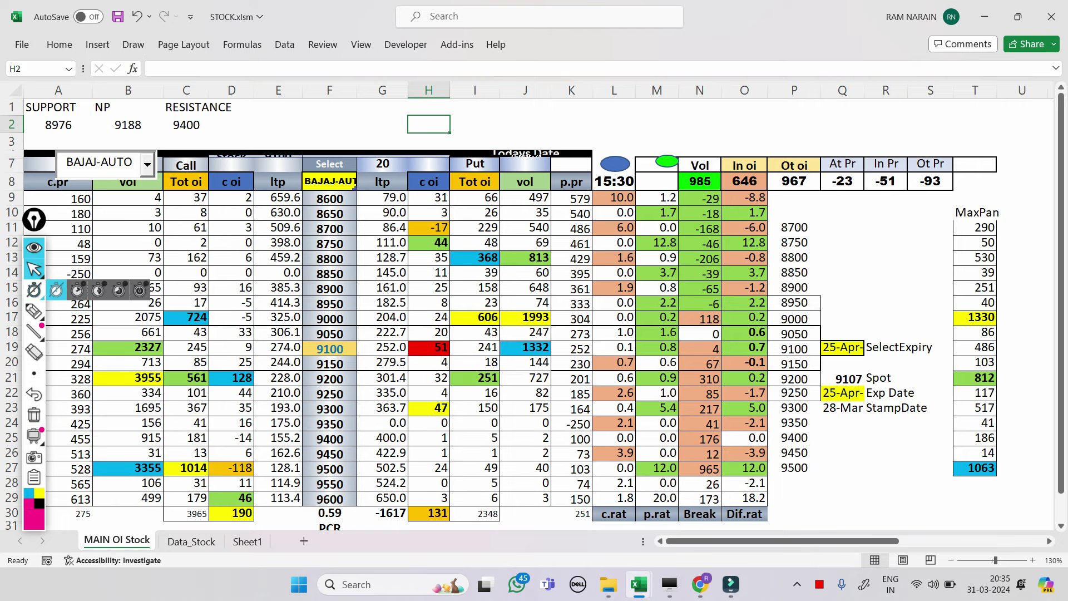
- Circle the support 8976, NP 9188 and resistance 9400 values and the 9500 and 9100 strikes, then clear the annotations
left_click(34, 311)
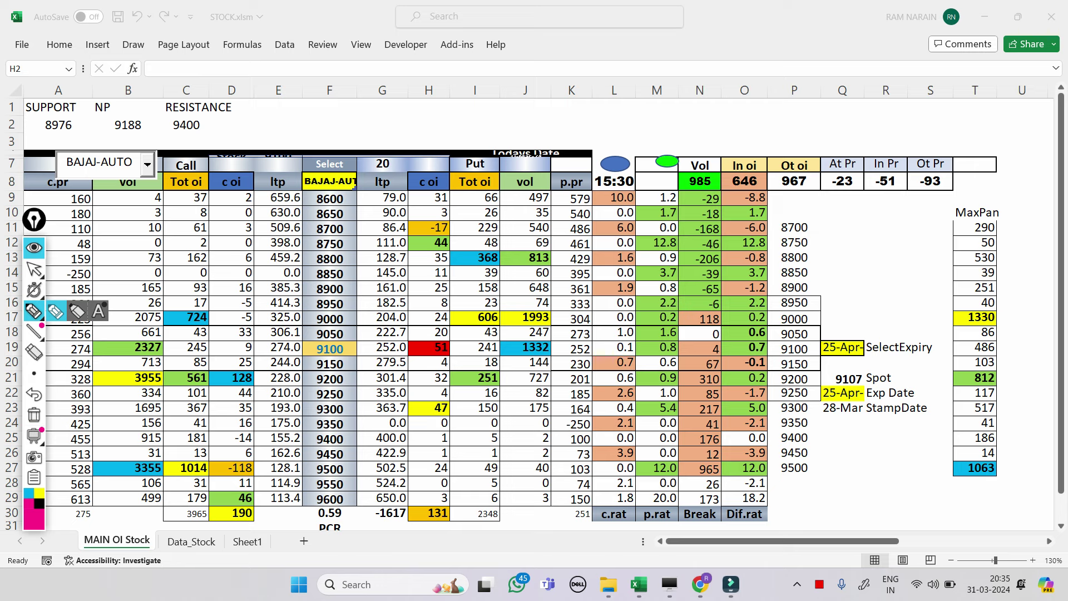
mouse_move(42, 118)
left_mouse_down()
mouse_move(61, 109)
mouse_move(50, 140)
mouse_move(53, 111)
mouse_move(122, 112)
mouse_move(152, 138)
mouse_move(104, 125)
mouse_move(114, 115)
mouse_move(213, 135)
mouse_move(166, 114)
mouse_move(241, 119)
left_mouse_up()
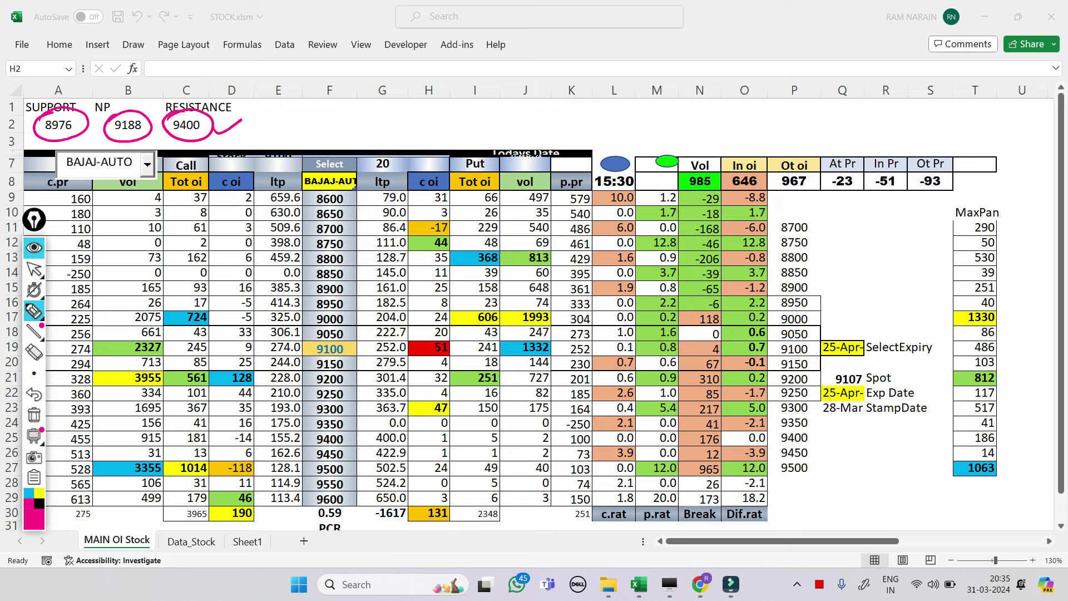
left_click_drag(313, 467, 346, 462)
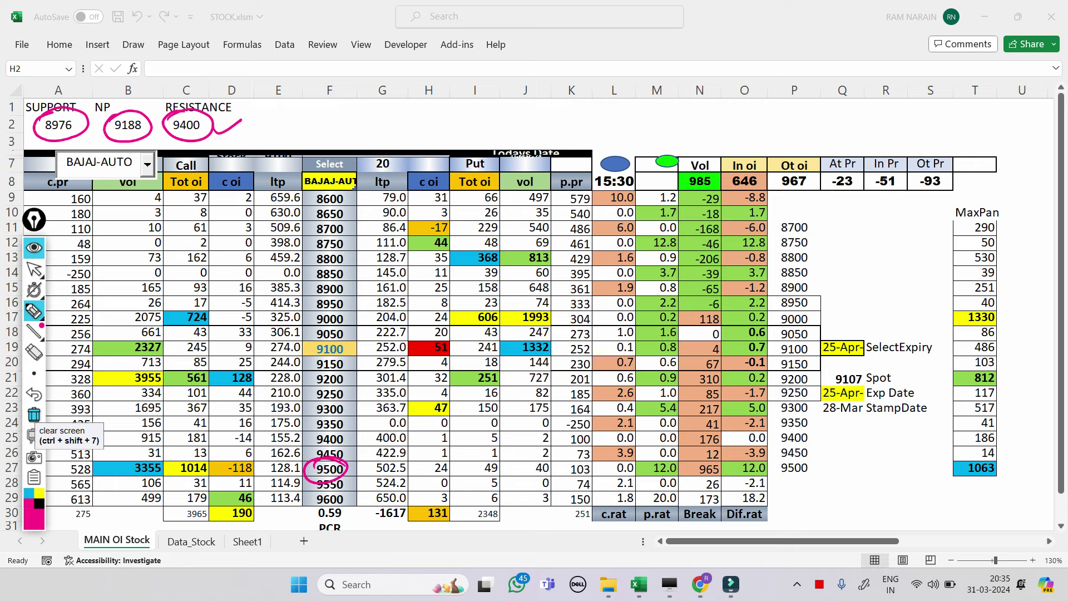
mouse_move(322, 333)
left_mouse_down()
mouse_move(351, 350)
mouse_move(342, 332)
left_mouse_up()
left_click_drag(139, 141, 159, 146)
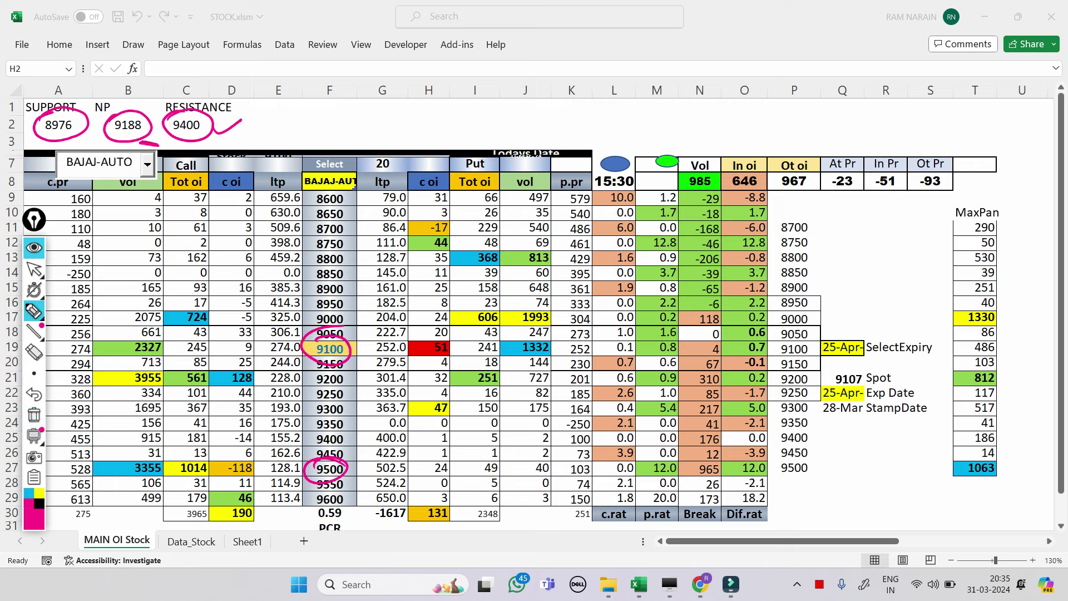
left_click(34, 415)
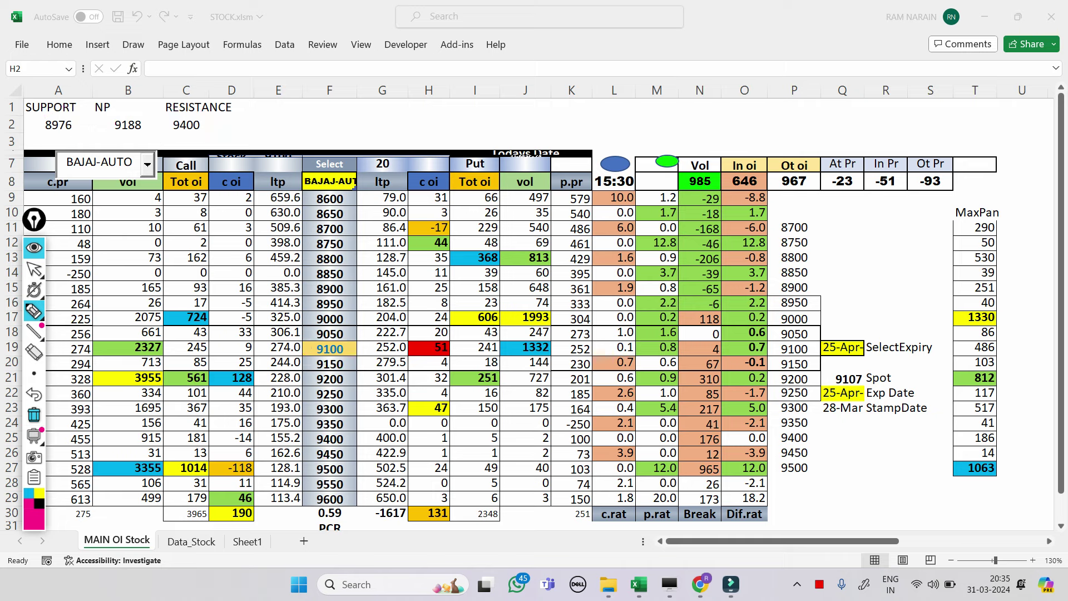
left_click(34, 270)
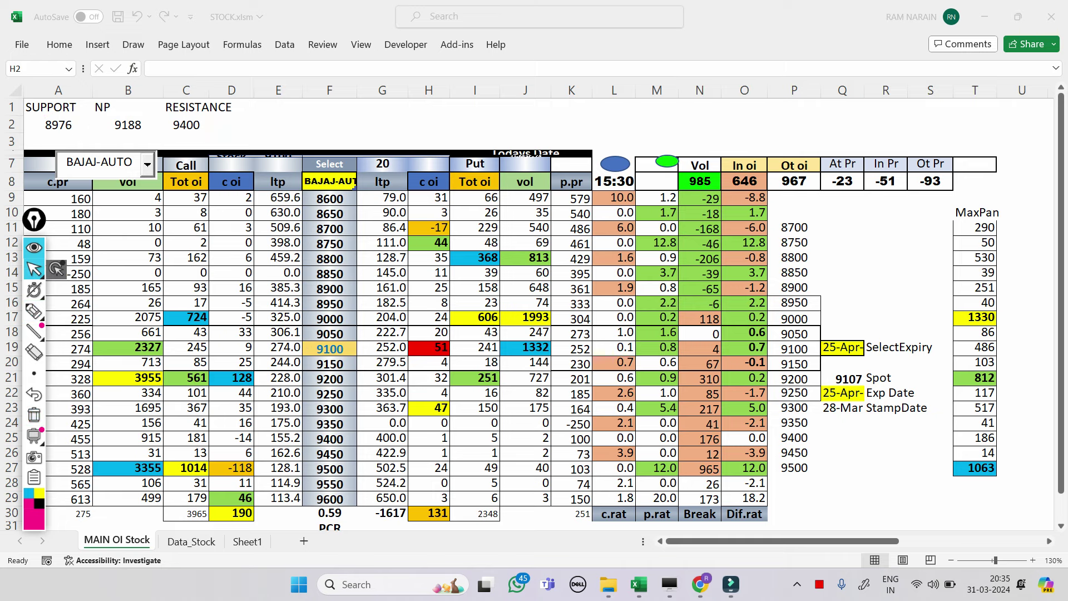
- Copy the BAJAJ-AUTO symbol from STOCK.xlsm into cell A2 of the SCREENER sheet in ADVANCED STOCKS SELECTION.xlsm
mouse_move(639, 585)
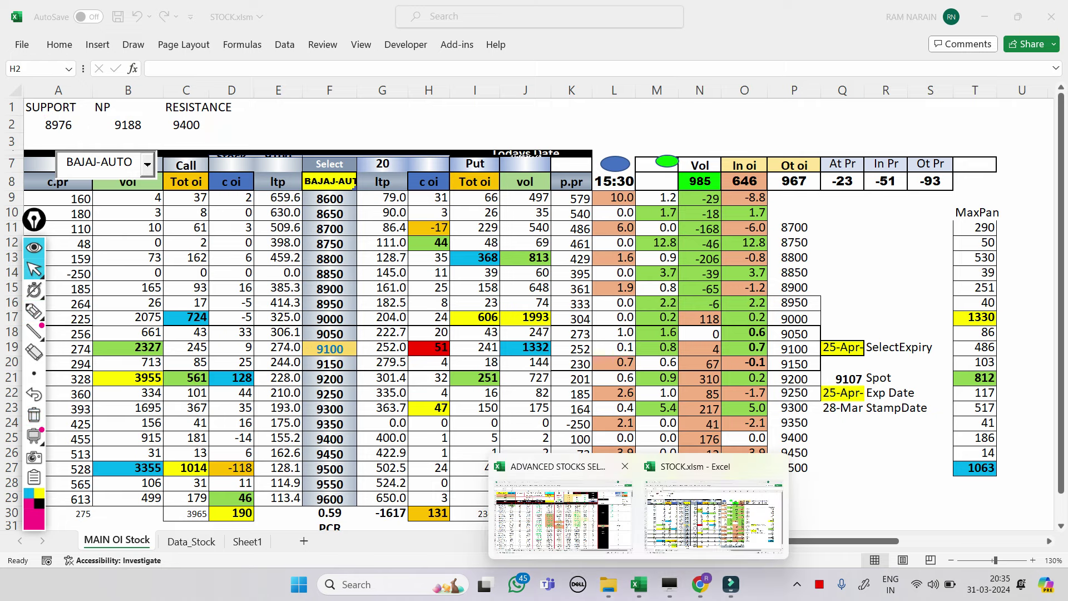
left_click(714, 515)
left_click(147, 165)
key("ctrl+c")
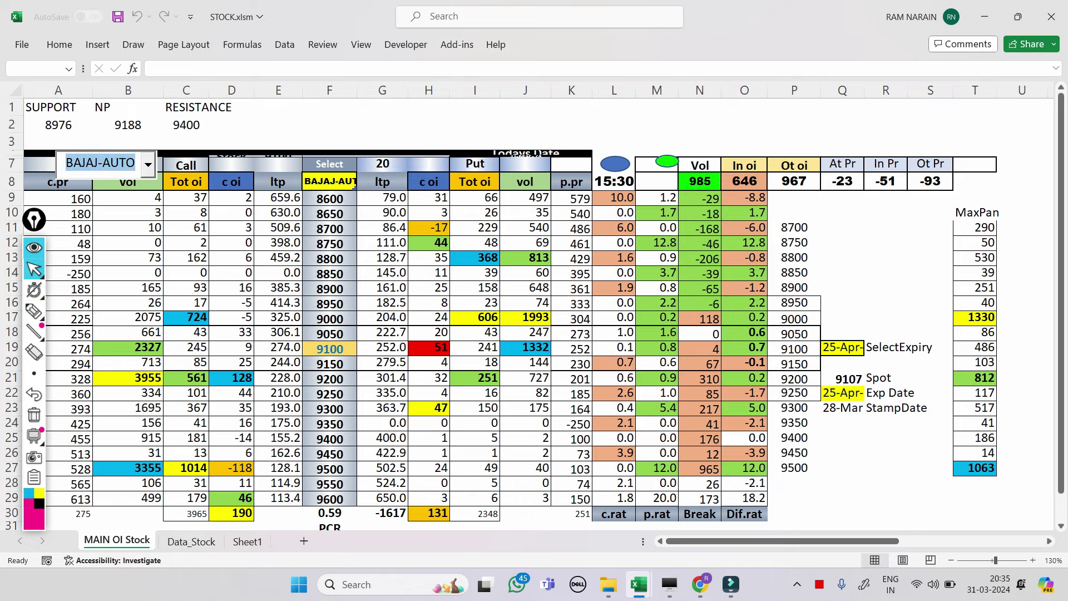
mouse_move(639, 584)
left_click(589, 517)
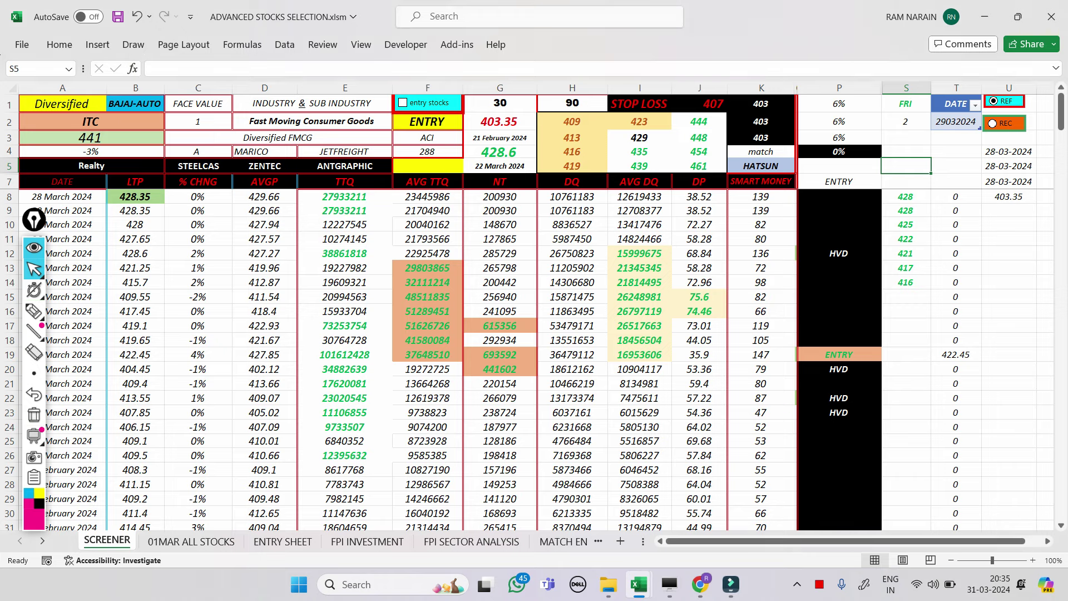
double_click(91, 121)
double_click(27, 121)
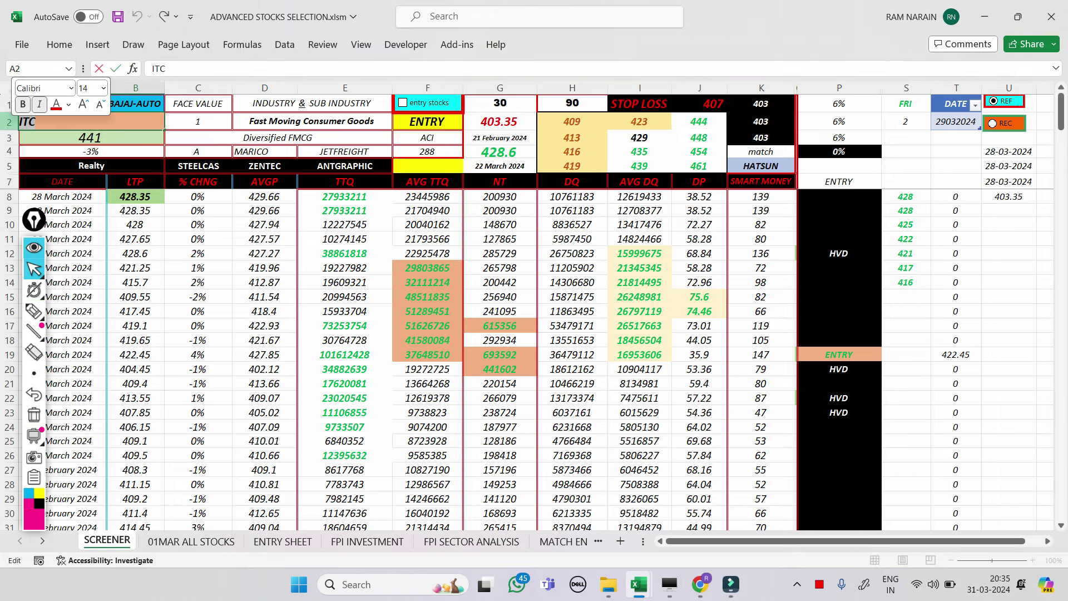
key("ctrl+v")
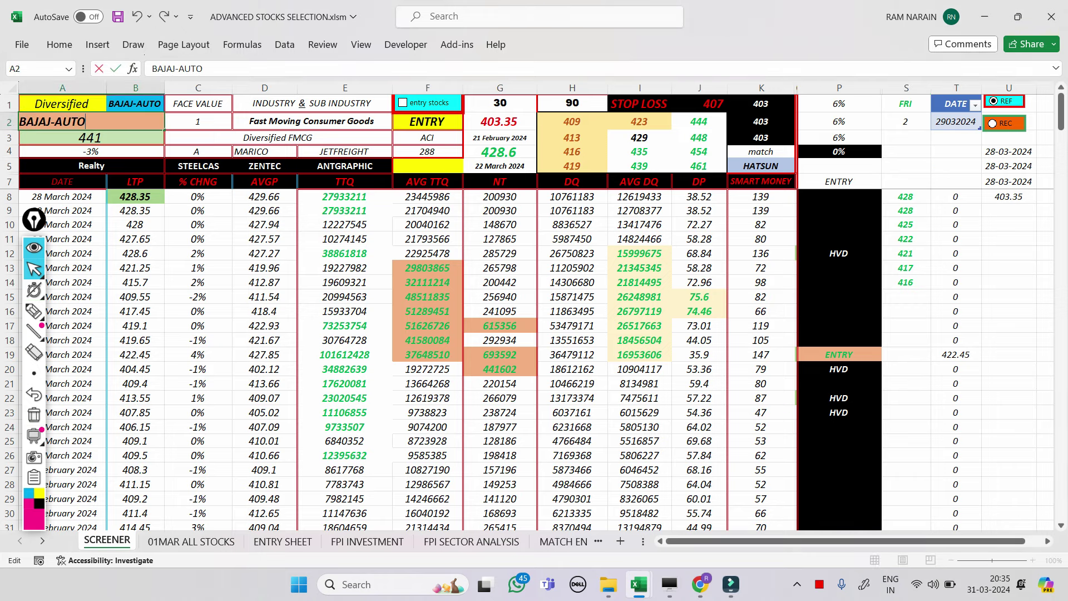
left_click(906, 166)
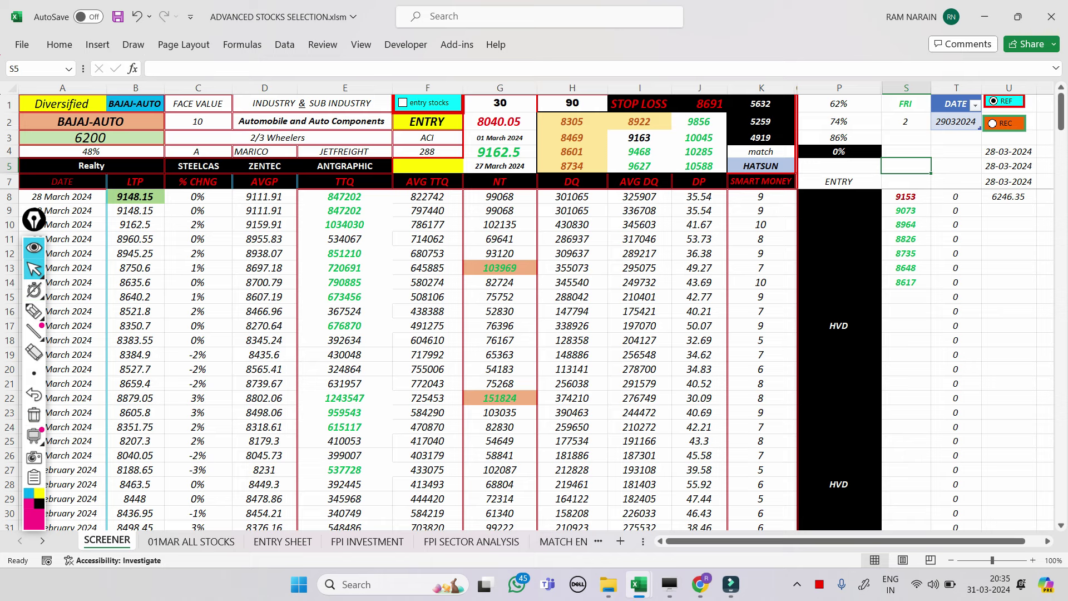
- Circle the HVD mark in the ENTRY column, the 48% and Realty cells and the 9163 and 9468 levels, then clear the annotations
left_click(34, 311)
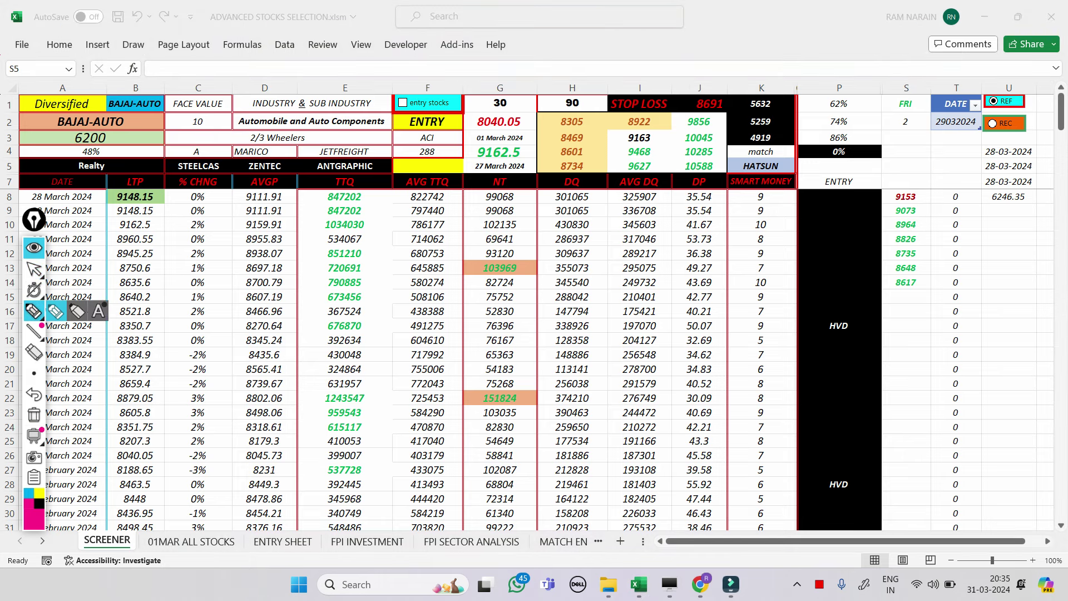
left_click_drag(838, 205, 853, 228)
mouse_move(848, 309)
left_mouse_down()
mouse_move(829, 311)
mouse_move(867, 324)
mouse_move(855, 361)
mouse_move(866, 367)
left_mouse_up()
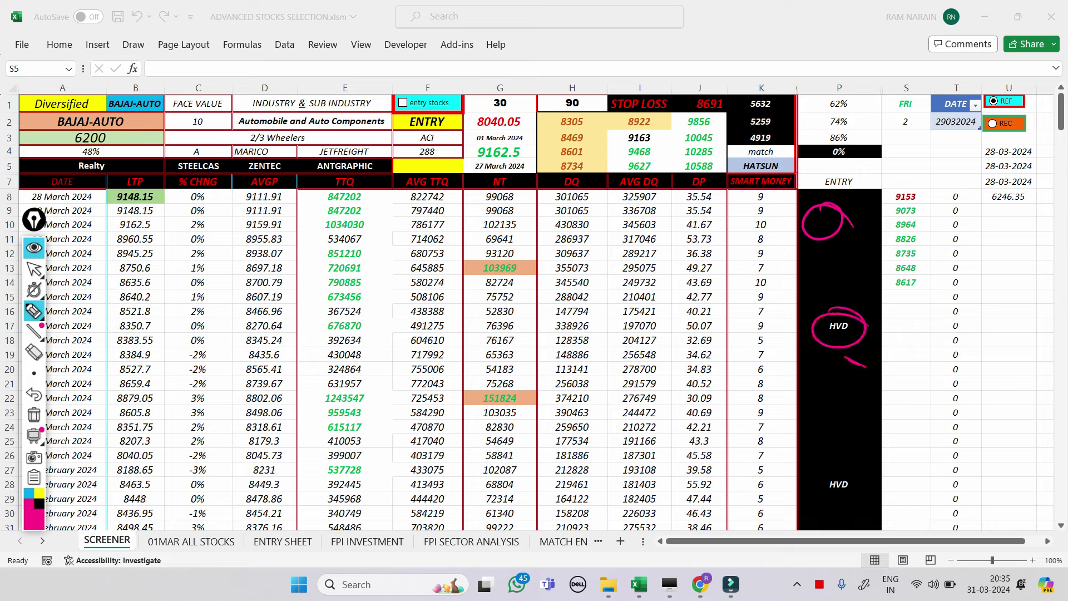
mouse_move(72, 148)
left_mouse_down()
mouse_move(65, 166)
mouse_move(129, 151)
left_mouse_up()
mouse_move(626, 131)
left_mouse_down()
mouse_move(652, 132)
mouse_move(621, 146)
mouse_move(623, 132)
mouse_move(663, 146)
mouse_move(620, 156)
mouse_move(629, 143)
mouse_move(669, 165)
left_mouse_up()
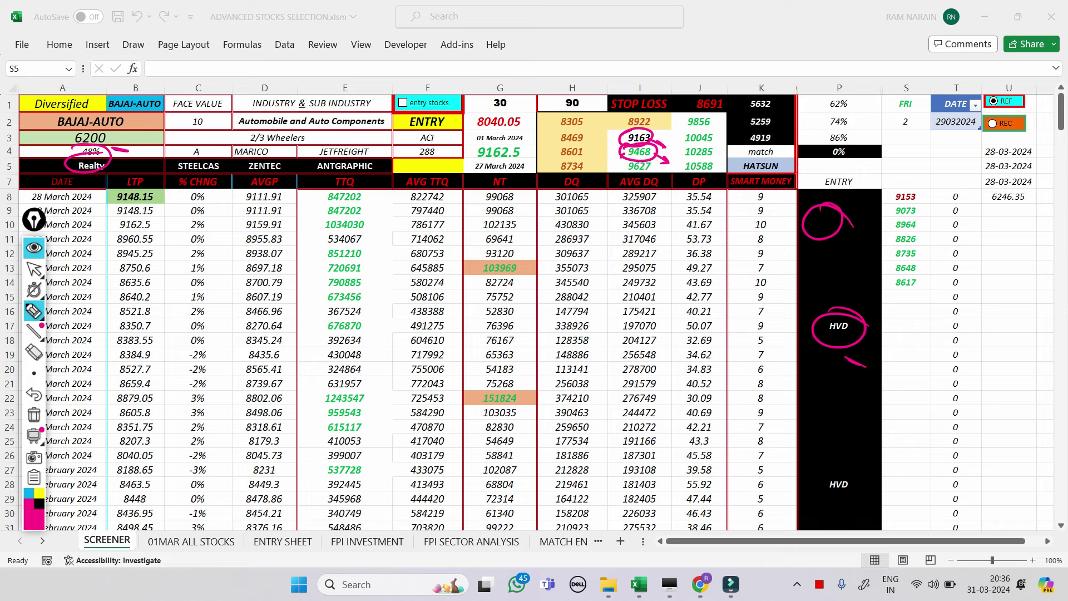
mouse_move(626, 158)
left_mouse_down()
mouse_move(641, 181)
mouse_move(633, 156)
left_mouse_up()
left_click(34, 415)
left_click(34, 268)
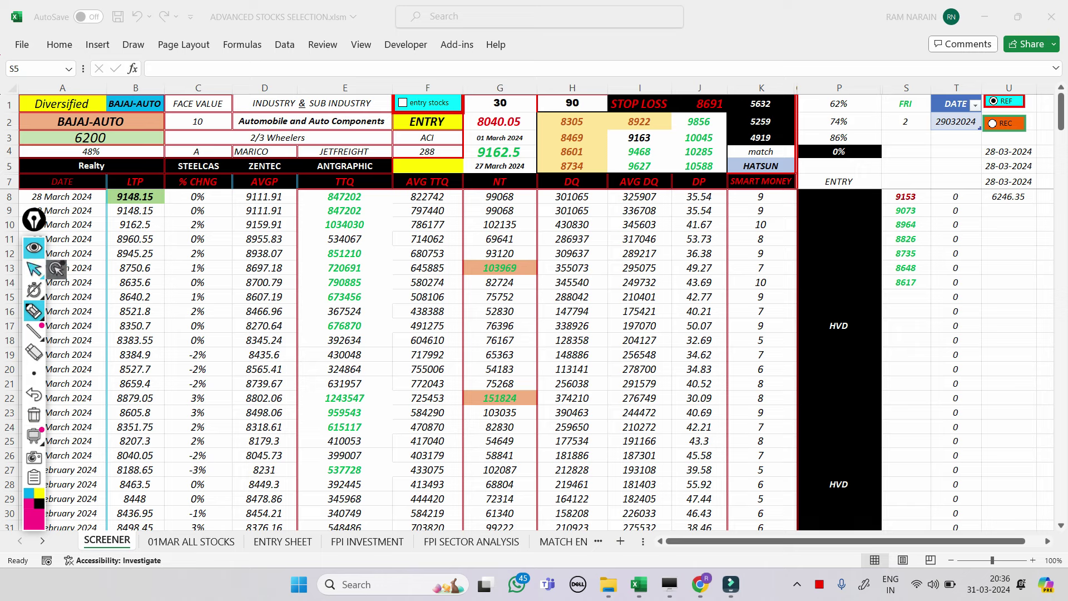
- Set cell G1 of the SCREENER sheet to 60 for BAJAJ-AUTO
left_click(499, 103)
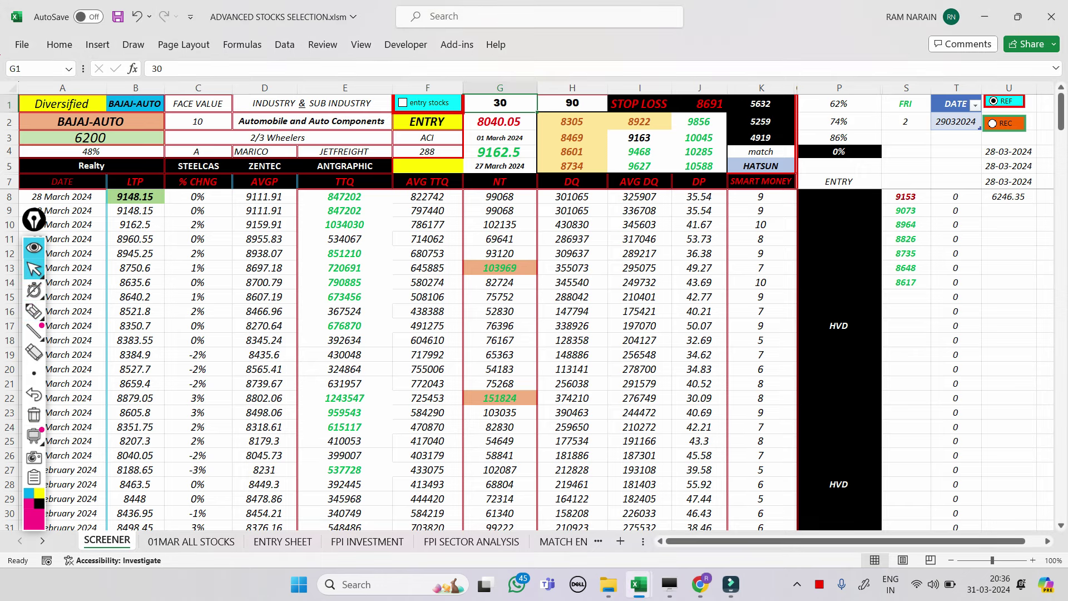
type("60")
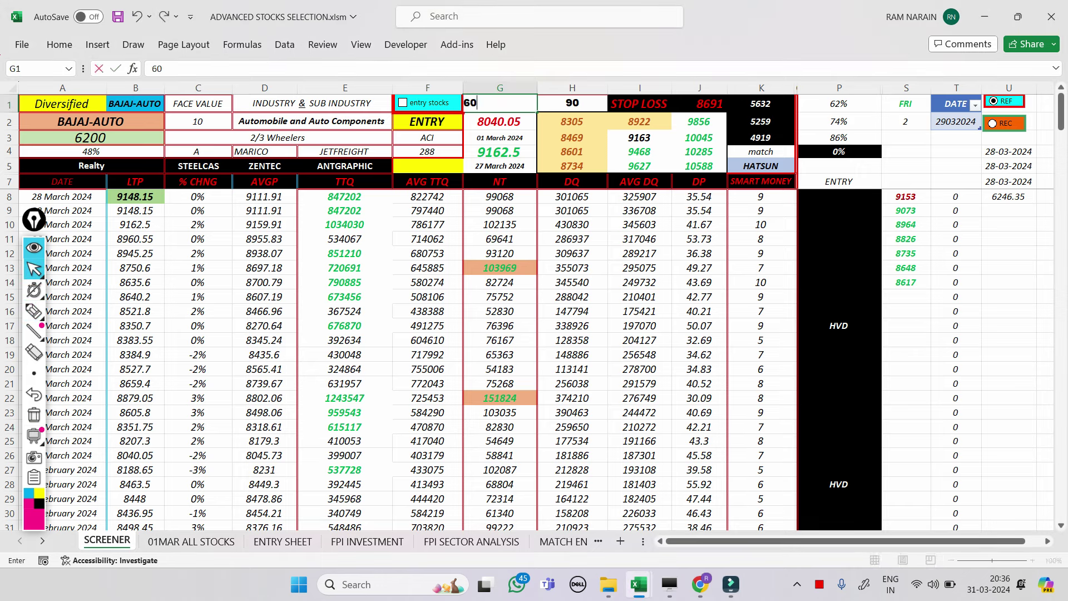
left_click(906, 165)
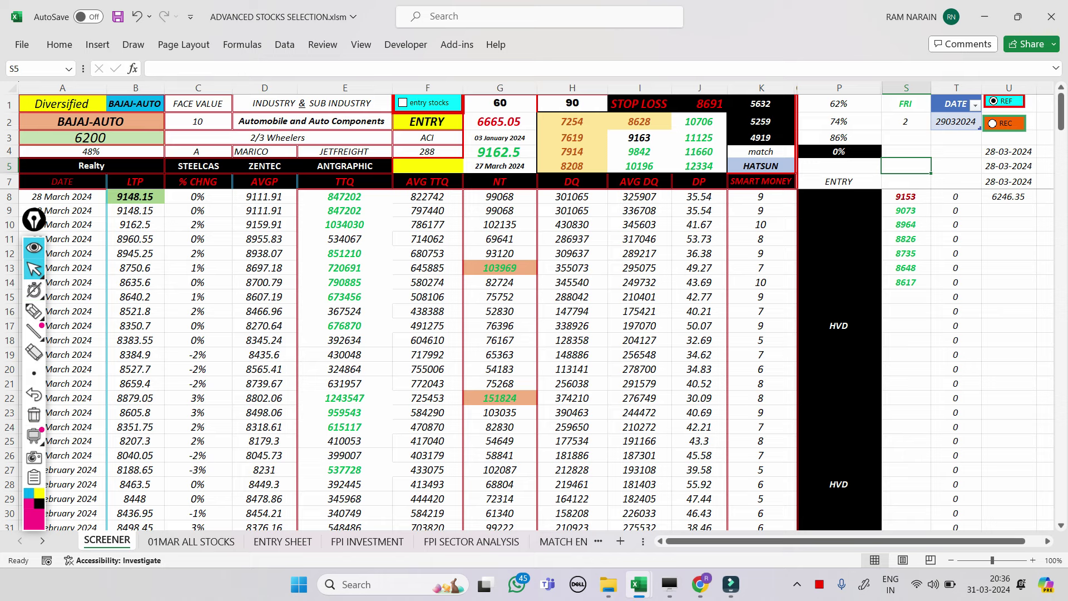
- Circle the 9842 and 10196 levels with the pen, then clear the annotations and leave the pen
left_click(34, 311)
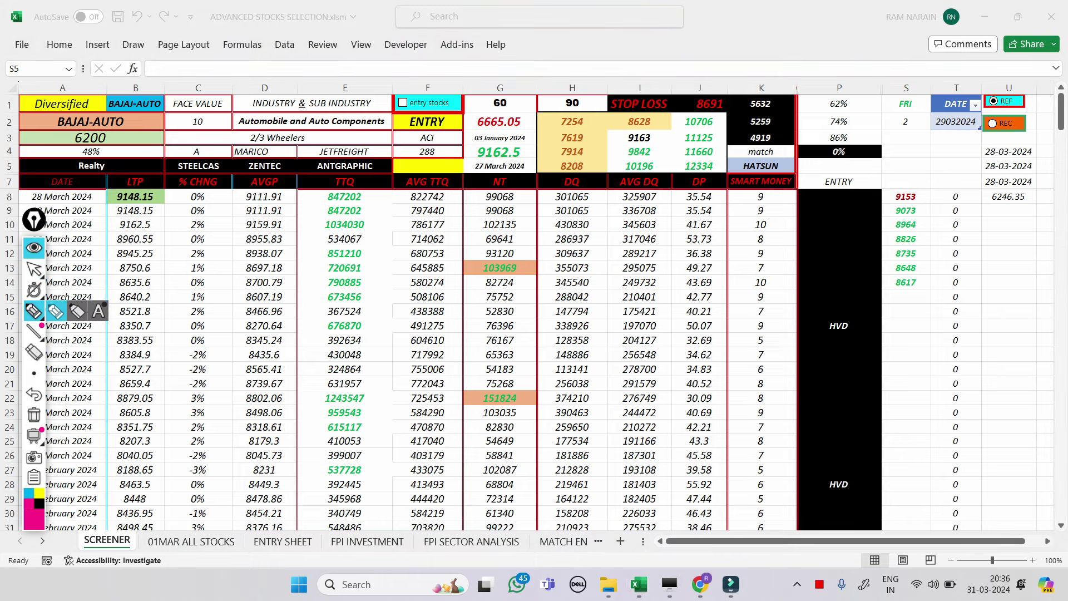
mouse_move(650, 145)
left_mouse_down()
mouse_move(640, 143)
mouse_move(627, 179)
mouse_move(648, 155)
left_mouse_up()
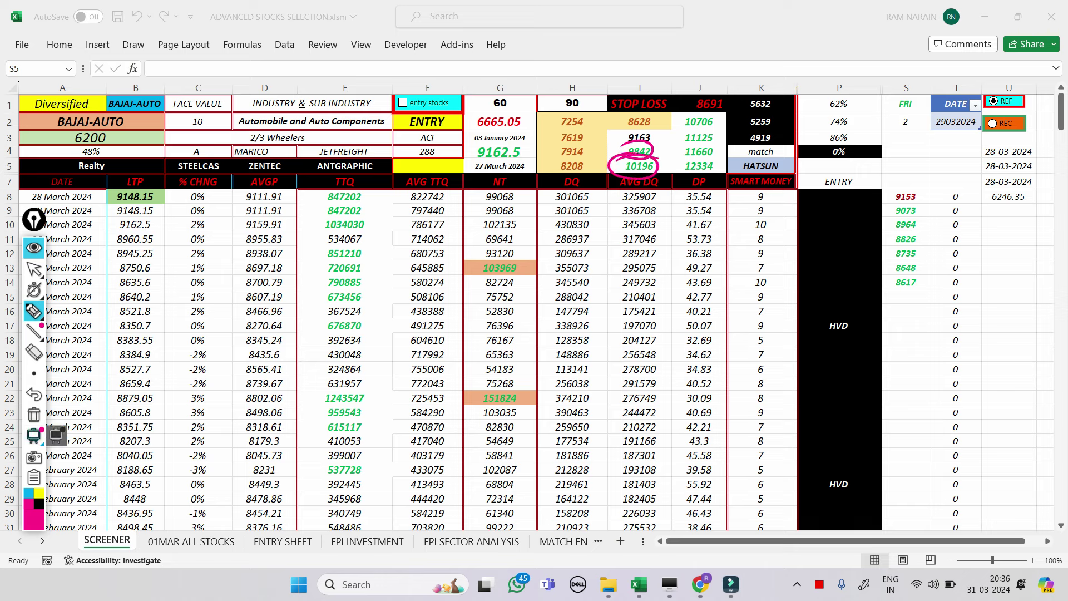
left_click(34, 415)
left_click(34, 268)
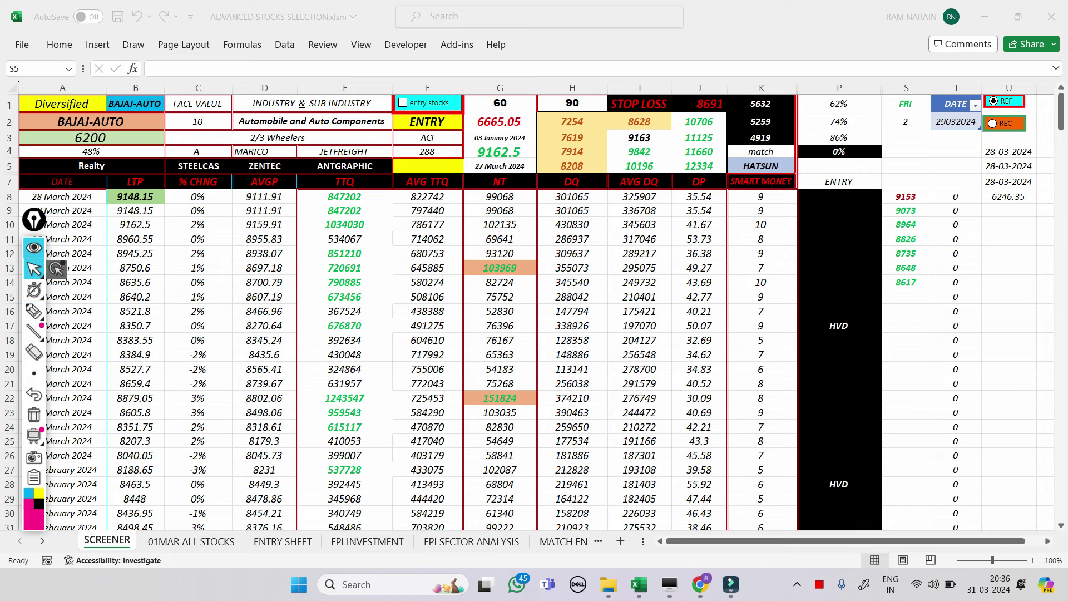
- Set cell G1 of the SCREENER sheet to 90
left_click(499, 102)
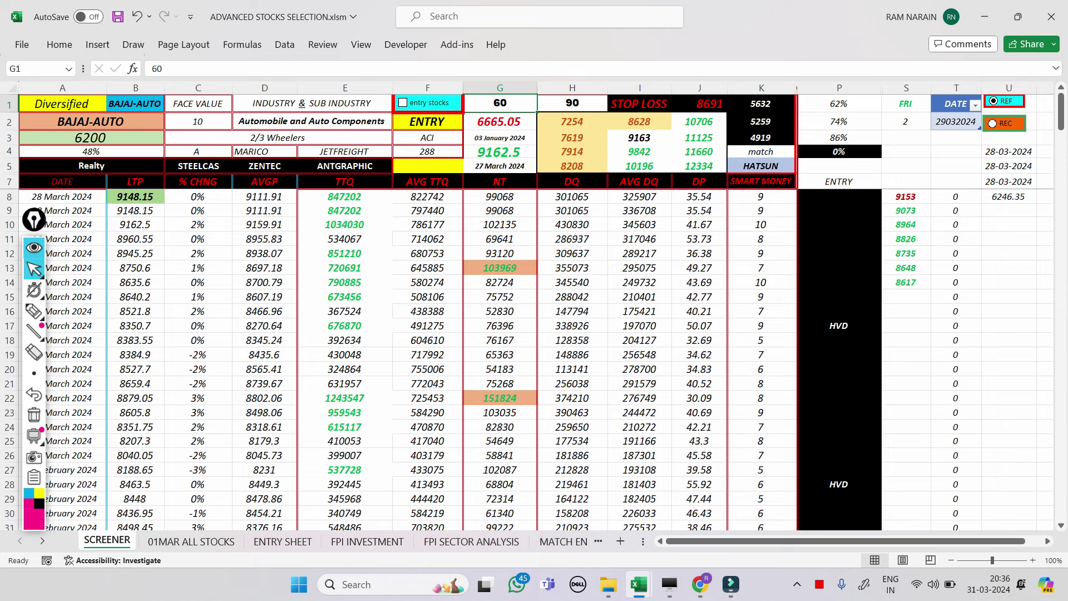
type("90")
key("Return")
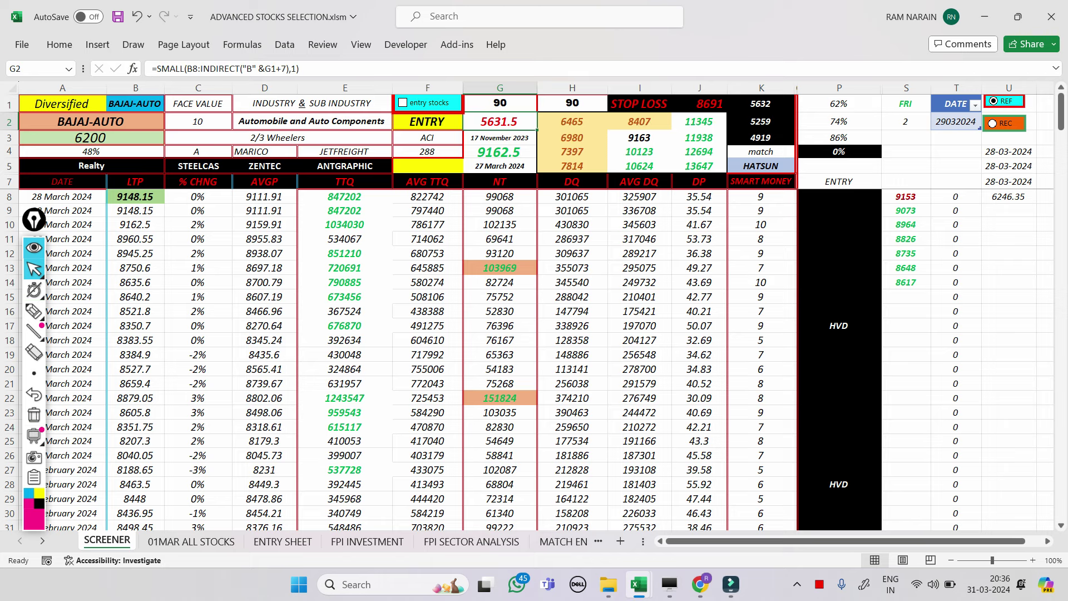
- Circle the 9163 and 10123 levels with an arrow leading down from them, then clear the annotations and leave the pen
left_click(34, 311)
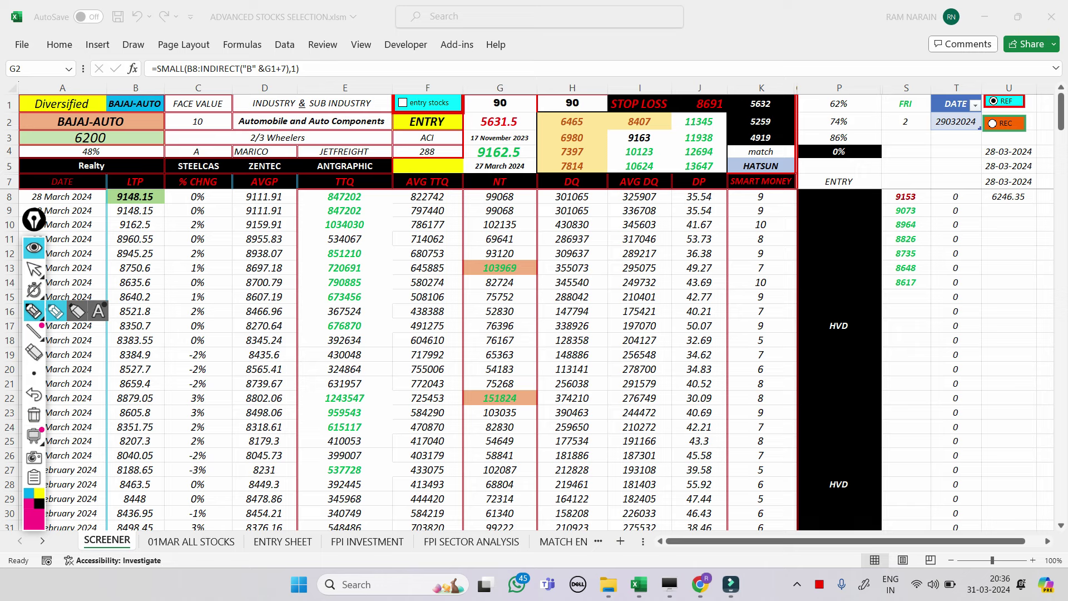
mouse_move(648, 128)
left_mouse_down()
mouse_move(617, 137)
mouse_move(650, 132)
mouse_move(656, 142)
mouse_move(617, 153)
mouse_move(678, 166)
left_mouse_up()
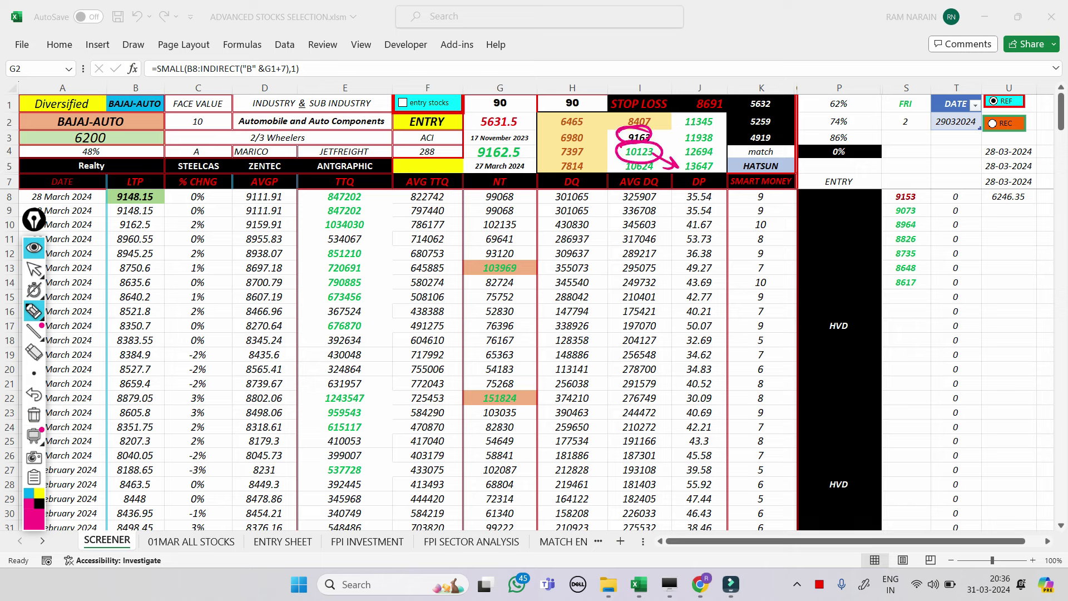
left_click(34, 414)
left_click(34, 268)
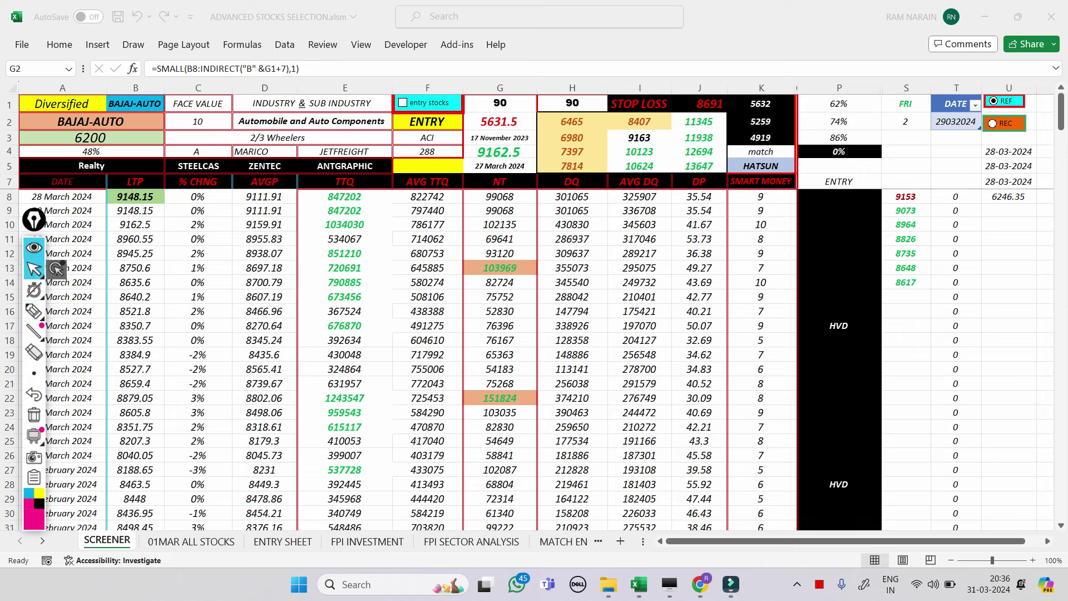
left_click(905, 326)
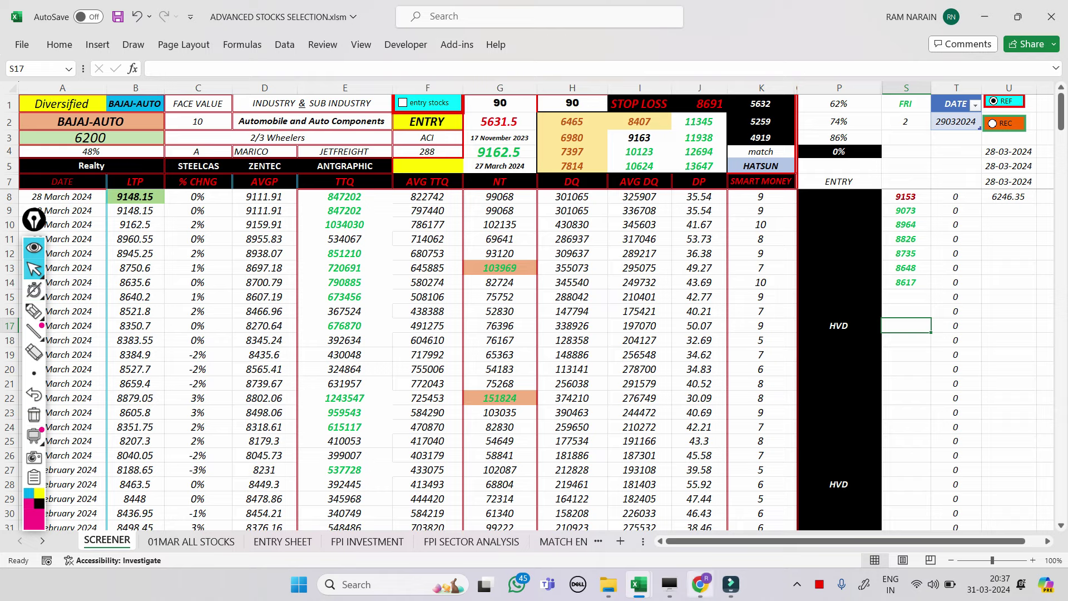
- Switch to the Tata Motors chart in Chrome and handwrite a circled 1065 near the swing high
left_click(700, 584)
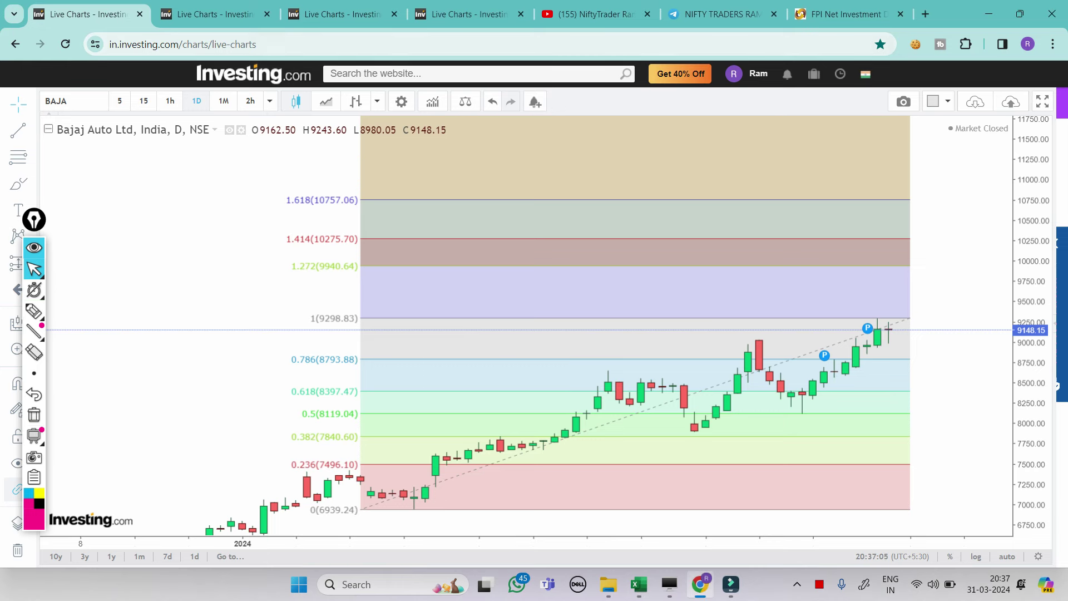
key("ctrl+Tab")
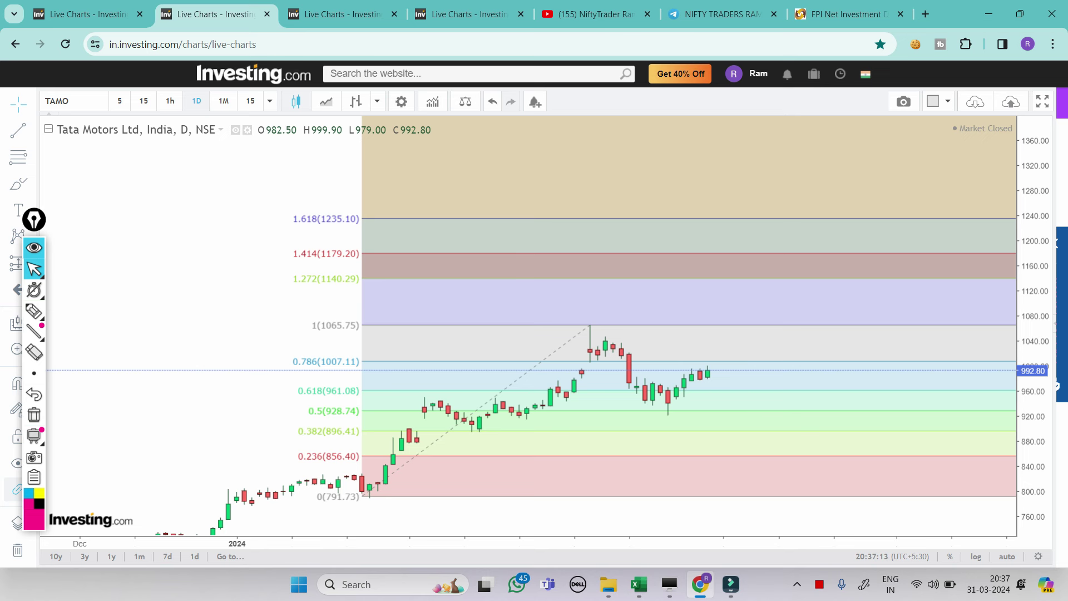
left_click(33, 311)
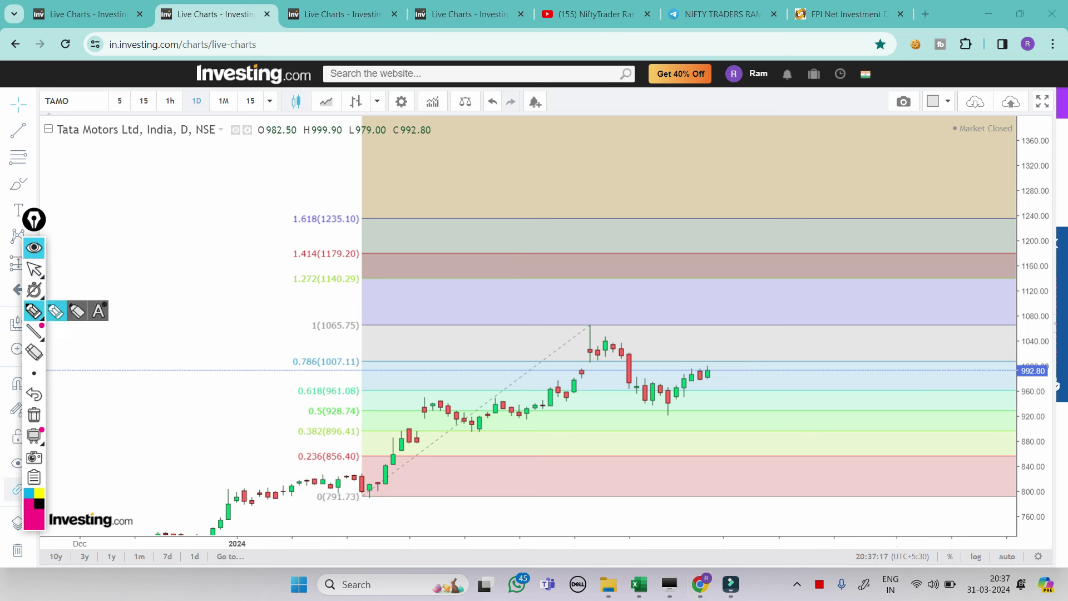
mouse_move(510, 280)
left_mouse_down()
mouse_move(501, 306)
mouse_move(519, 286)
left_mouse_up()
left_click_drag(539, 289, 534, 305)
mouse_move(546, 296)
left_mouse_down()
mouse_move(540, 312)
mouse_move(561, 291)
left_mouse_up()
mouse_move(478, 274)
left_mouse_down()
mouse_move(495, 261)
mouse_move(478, 271)
left_mouse_up()
- Draw an arrow from the peak to the following low, a line up to the circled last candle, and an underlined .78
mouse_move(575, 327)
left_mouse_down()
mouse_move(594, 329)
mouse_move(664, 413)
left_mouse_up()
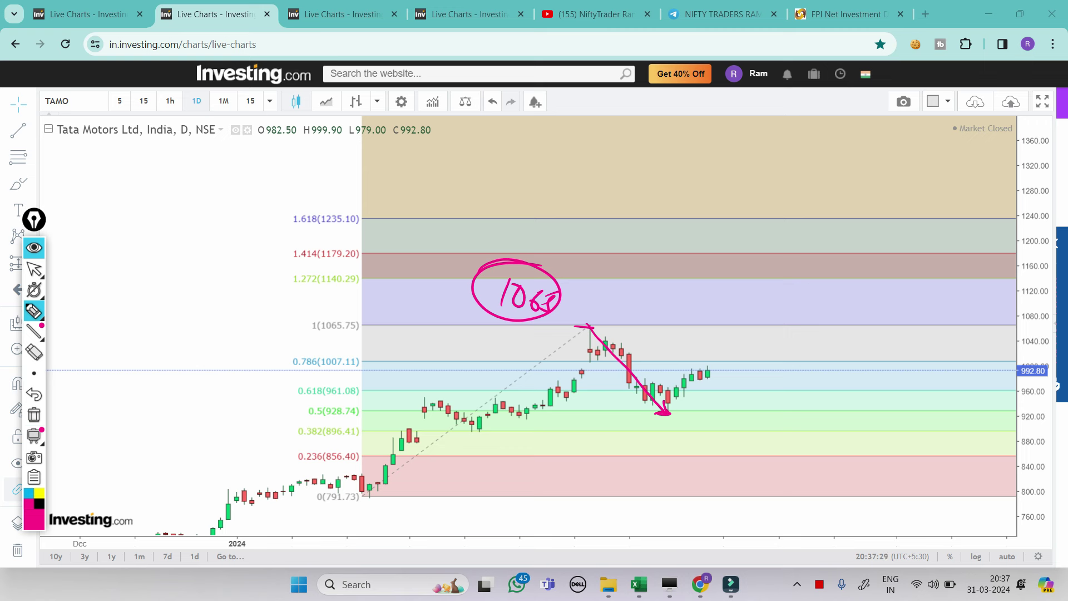
mouse_move(665, 413)
left_mouse_down()
mouse_move(710, 370)
mouse_move(725, 374)
mouse_move(702, 367)
left_mouse_up()
mouse_move(455, 336)
left_mouse_down()
mouse_move(461, 359)
mouse_move(482, 335)
mouse_move(482, 361)
left_mouse_up()
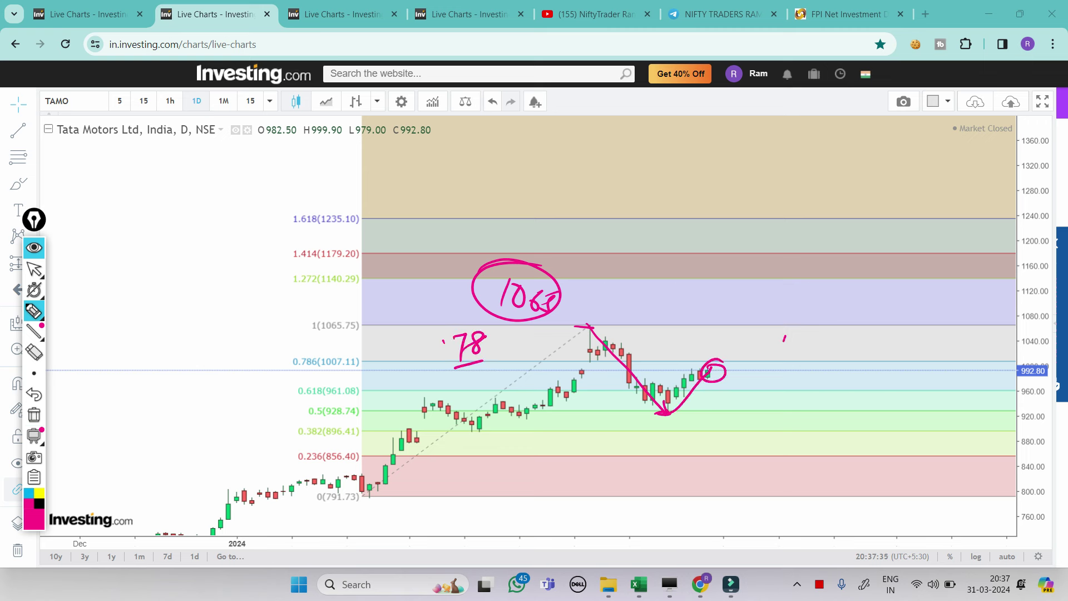
- Handwrite an underlined 1007 beyond the last candle, near the 0.786 Fibonacci level
left_click_drag(784, 337, 779, 357)
left_click_drag(794, 341, 810, 344)
mouse_move(819, 341)
left_mouse_down()
mouse_move(839, 340)
mouse_move(826, 367)
left_mouse_up()
left_click_drag(828, 360, 841, 358)
left_click_drag(771, 379, 852, 369)
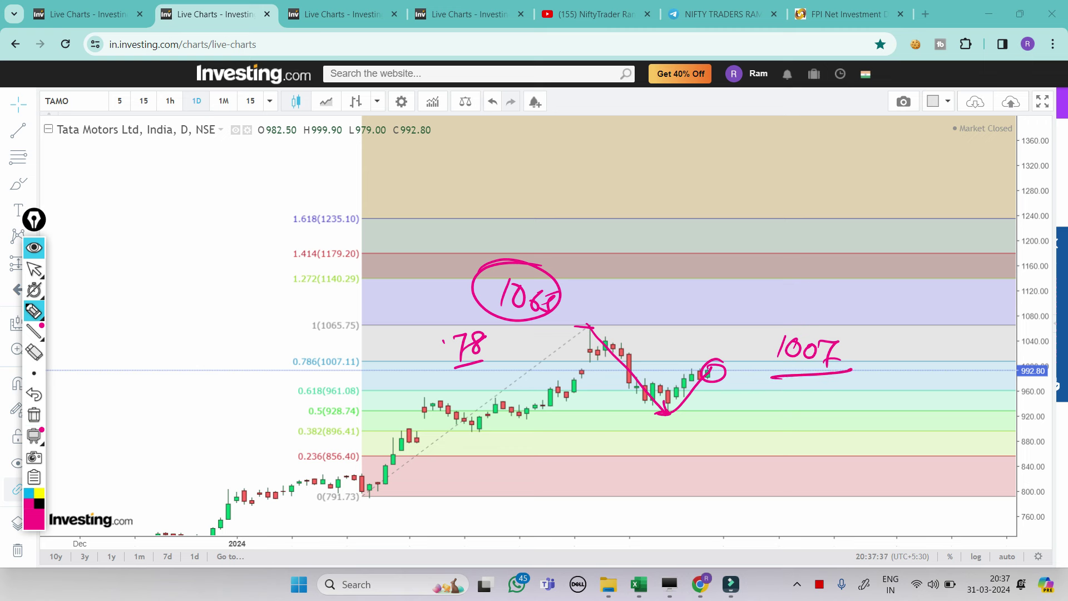
- Handwrite 1065 above the 1007 note and draw a rising line towards it from the last candle
mouse_move(760, 288)
left_mouse_down()
mouse_move(756, 315)
mouse_move(774, 291)
mouse_move(793, 306)
left_mouse_up()
mouse_move(812, 300)
left_mouse_down()
mouse_move(808, 315)
mouse_move(837, 292)
left_mouse_up()
mouse_move(723, 365)
left_mouse_down()
mouse_move(746, 333)
mouse_move(740, 280)
left_mouse_up()
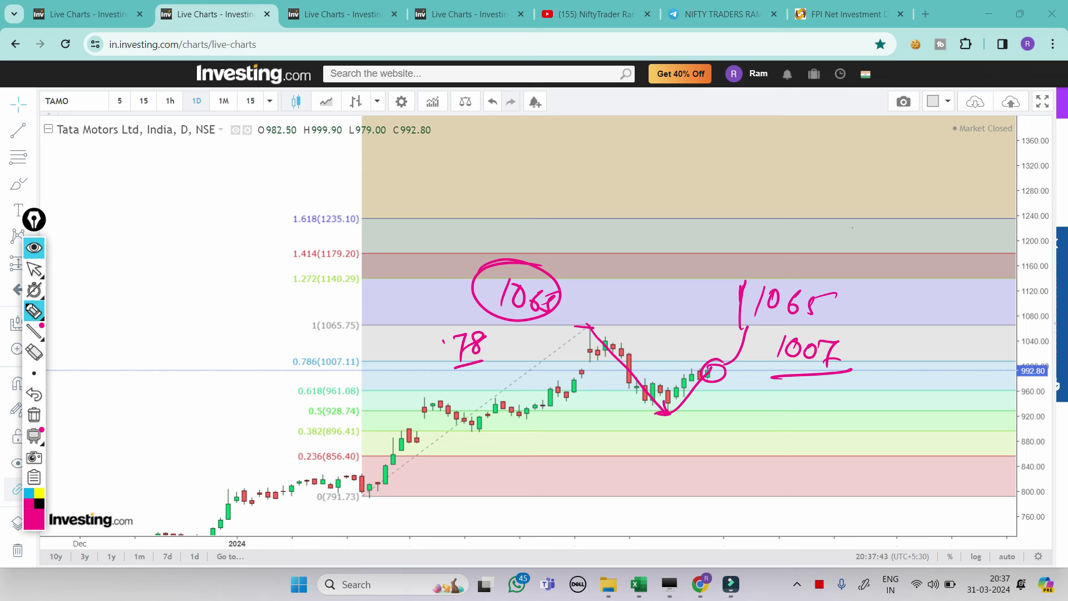
- Handwrite a circled, underlined 1140 above the 1065 note as the next upside level
left_click_drag(847, 225, 844, 249)
mouse_move(862, 229)
left_mouse_down()
mouse_move(859, 253)
mouse_move(886, 252)
left_mouse_up()
left_click_drag(901, 242, 907, 250)
left_click_drag(850, 273, 904, 264)
left_click_drag(916, 225, 851, 272)
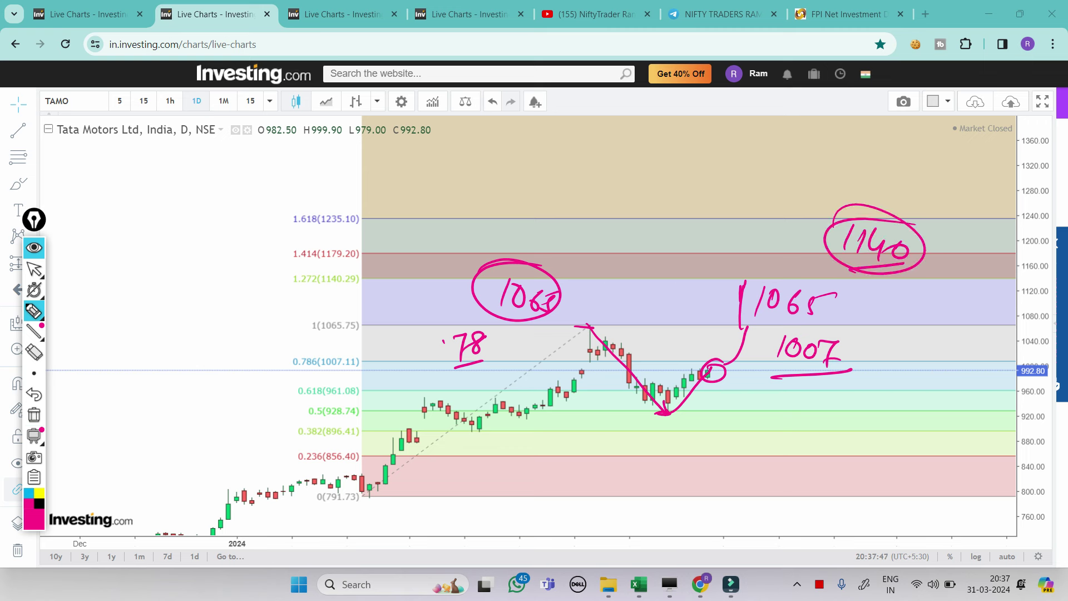
- Handwrite a circled, underlined 960 below the last candles, then clear all annotations and leave the pen
left_click_drag(744, 391, 741, 417)
mouse_move(761, 396)
left_mouse_down()
mouse_move(754, 413)
mouse_move(774, 405)
left_mouse_up()
left_click_drag(744, 429, 778, 426)
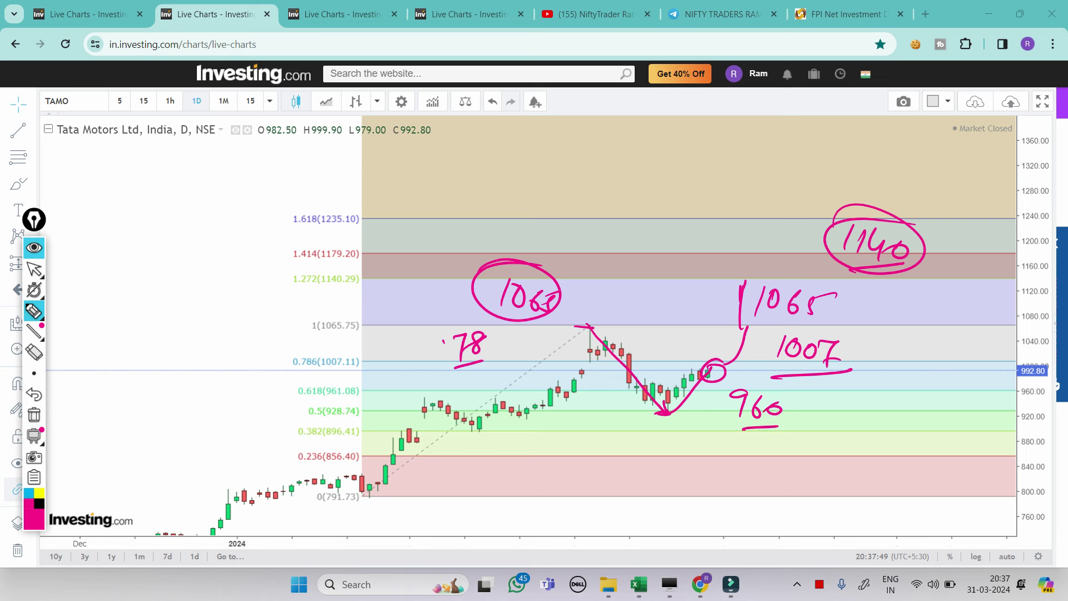
left_click_drag(751, 377, 740, 379)
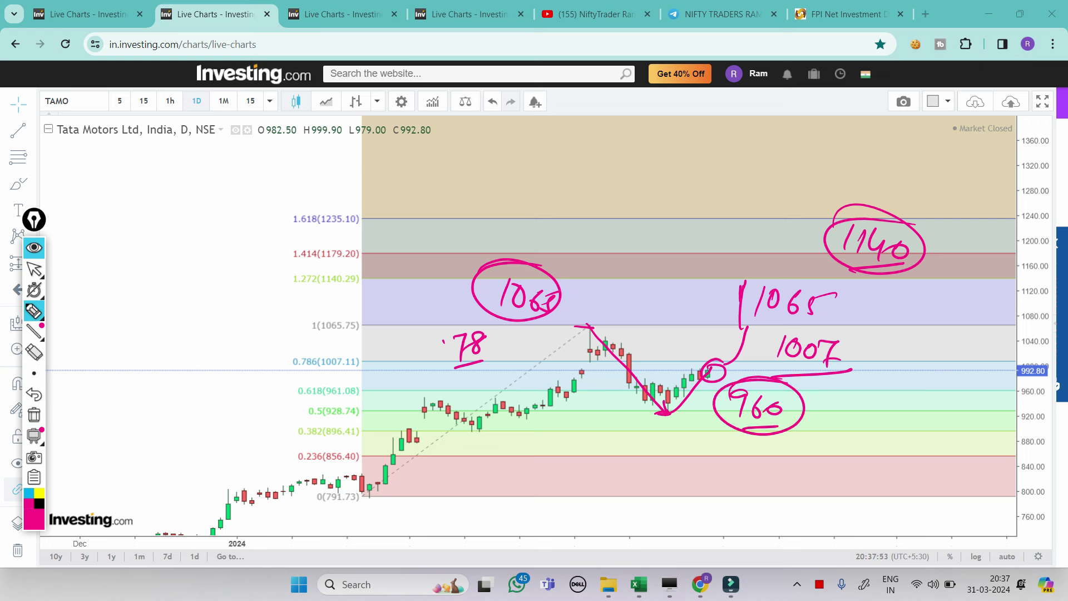
left_click(34, 414)
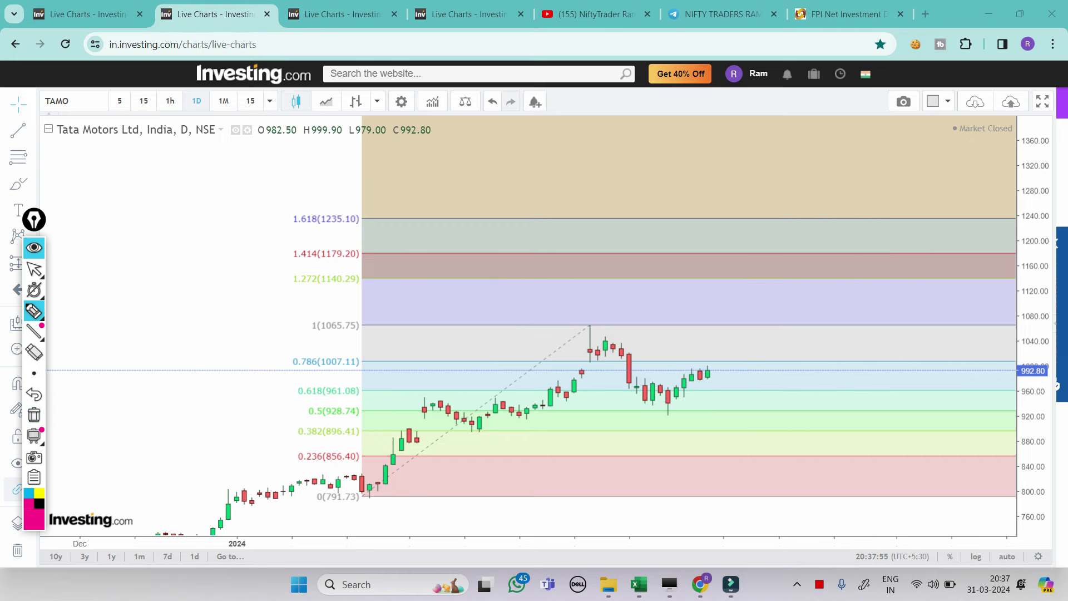
left_click(34, 270)
- Switch to the STOCK.xlsm workbook in Excel
mouse_move(639, 584)
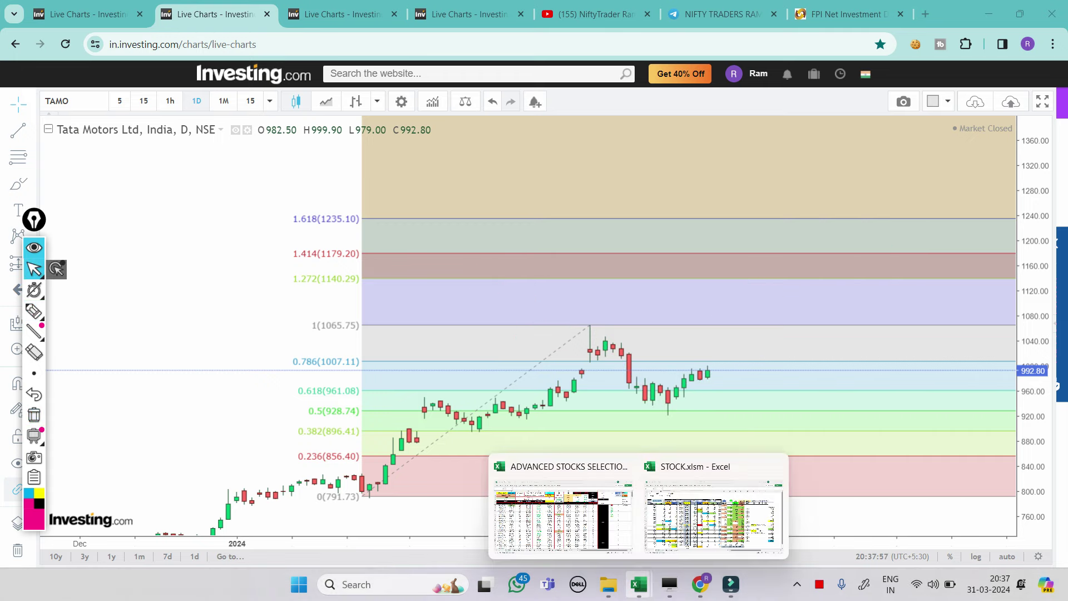
left_click(714, 516)
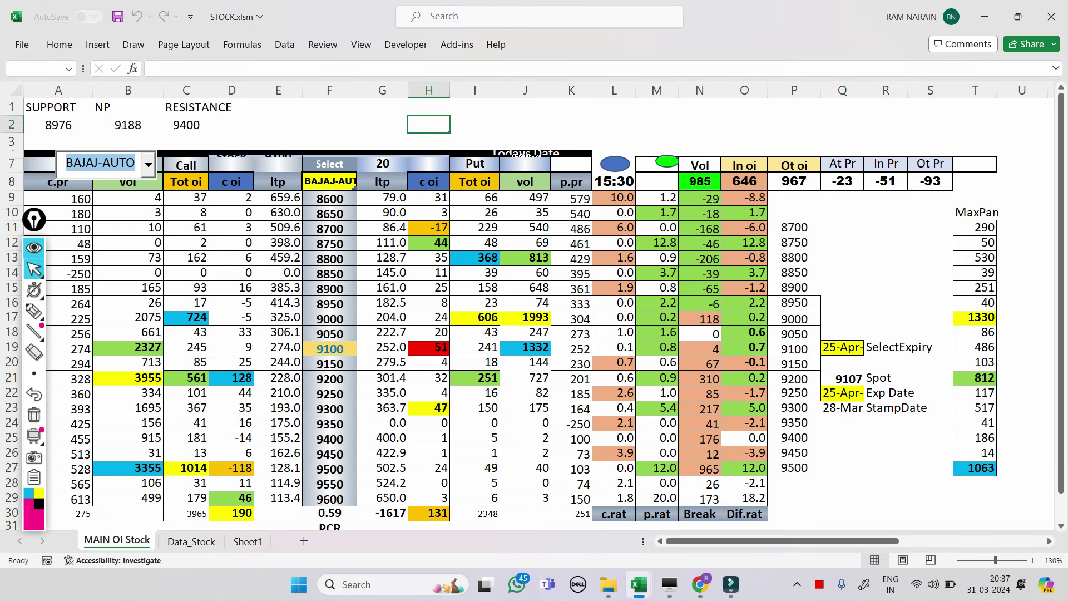
left_click(127, 184)
type("A")
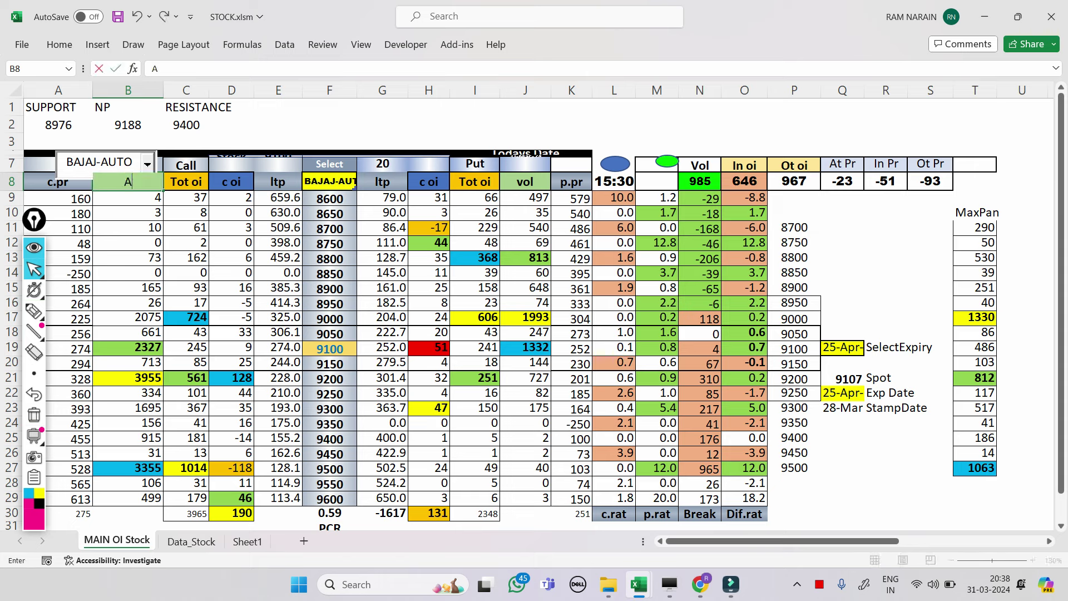
key("ctrl+z")
- Replace the selected stock symbol with TATAMOTORS and load its option chain on the MAIN OI Stock sheet
left_click(100, 163)
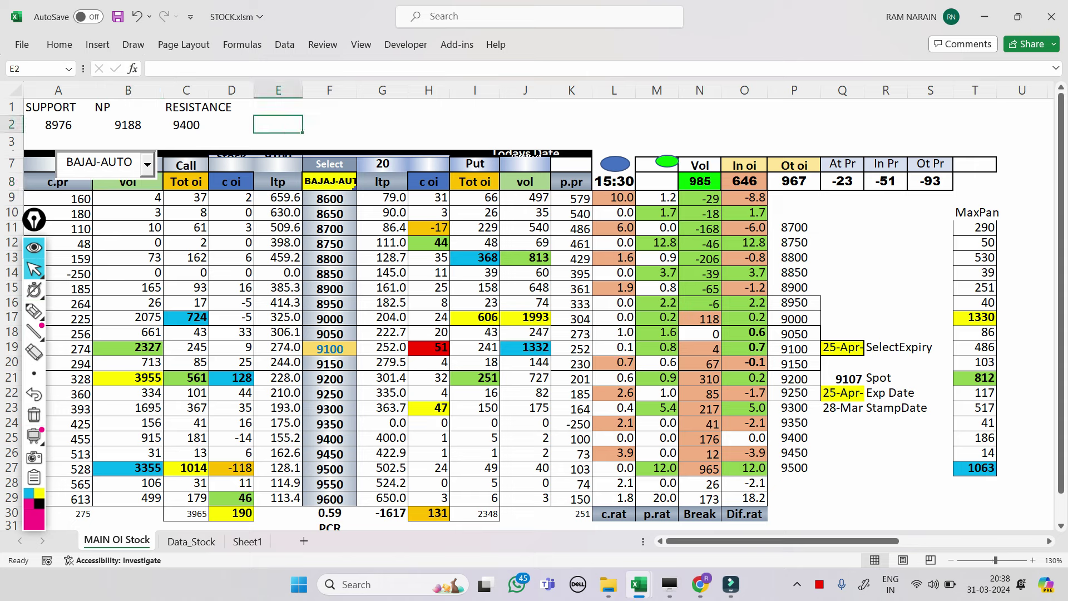
left_click_drag(66, 162, 135, 162)
type("TATA")
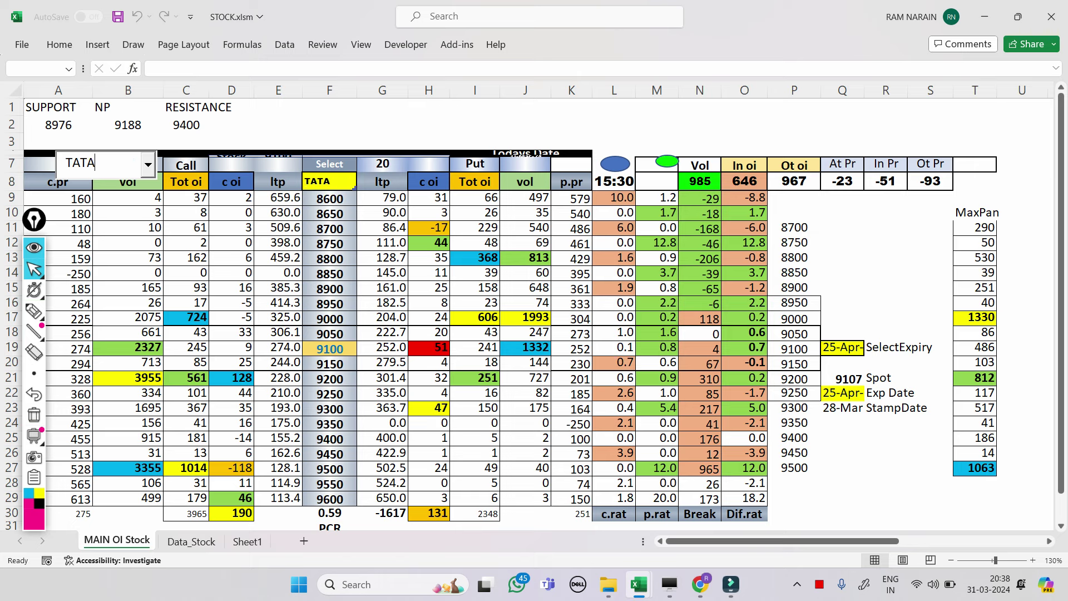
type("MOTORS")
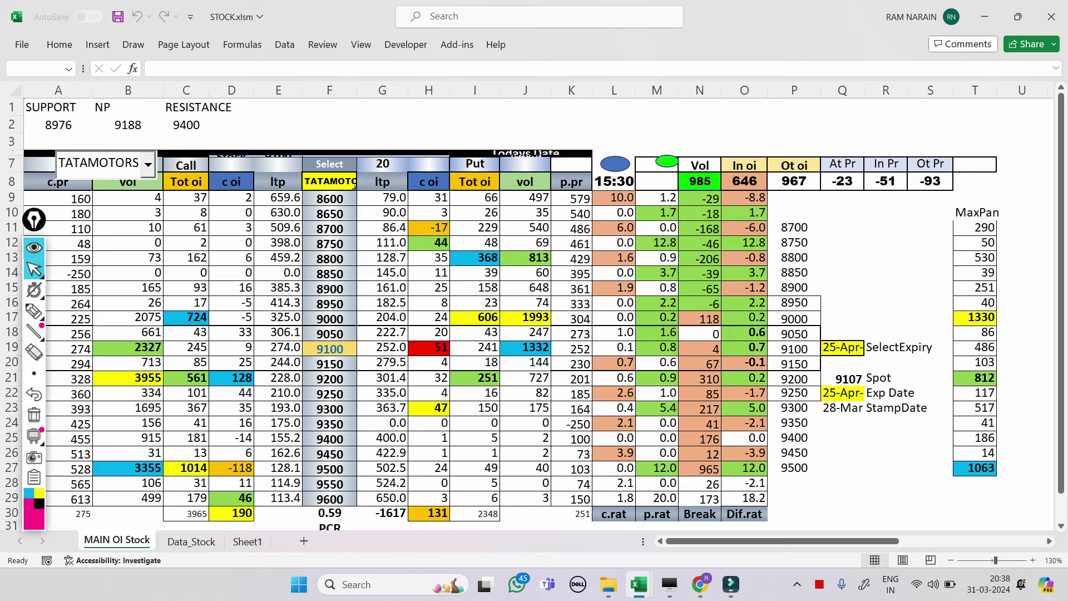
left_click(278, 124)
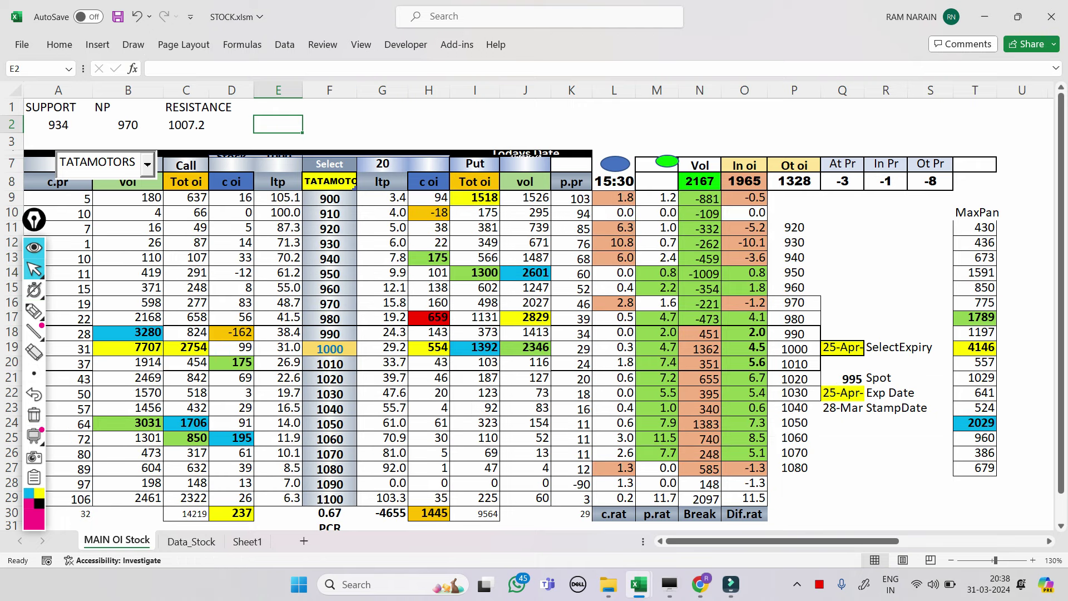
- Circle the support 934, NP 970 and resistance 1007.2 values with the pen, and draw arrows leading away from 1007.2
left_click_drag(34, 219, 1023, 218)
left_click(1023, 310)
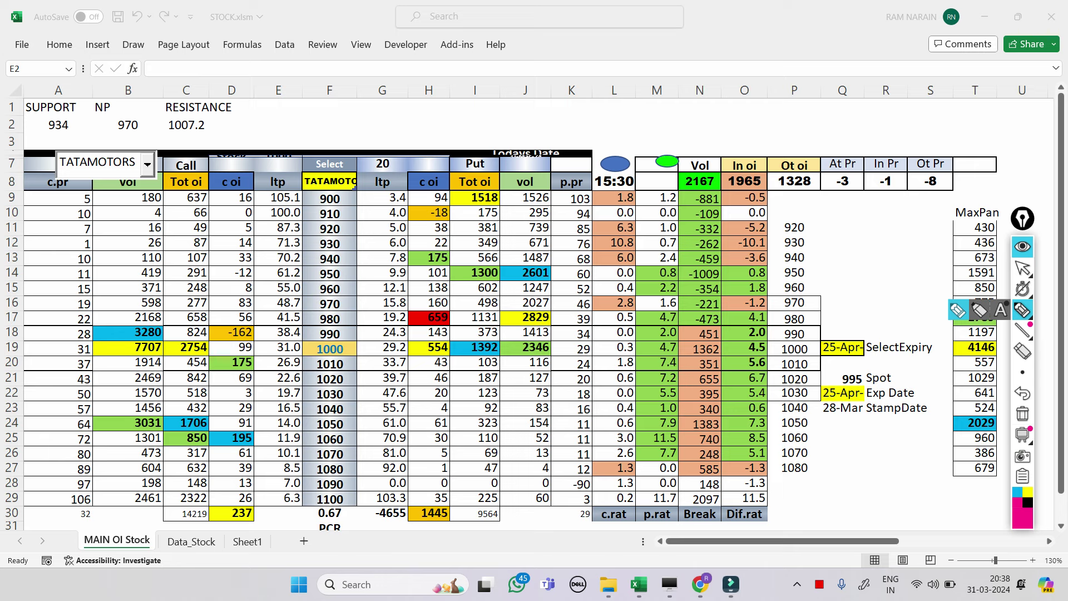
mouse_move(44, 122)
left_mouse_down()
mouse_move(49, 113)
mouse_move(61, 139)
mouse_move(35, 118)
left_mouse_up()
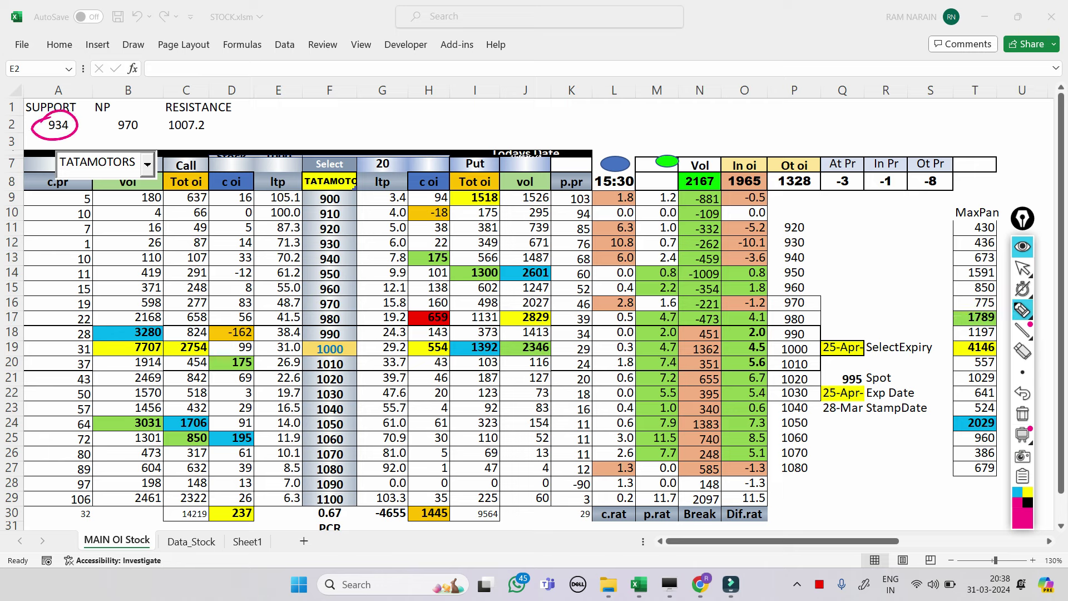
mouse_move(111, 118)
left_mouse_down()
mouse_move(143, 132)
mouse_move(105, 118)
mouse_move(201, 115)
mouse_move(170, 142)
mouse_move(182, 113)
mouse_move(218, 142)
mouse_move(202, 146)
left_mouse_up()
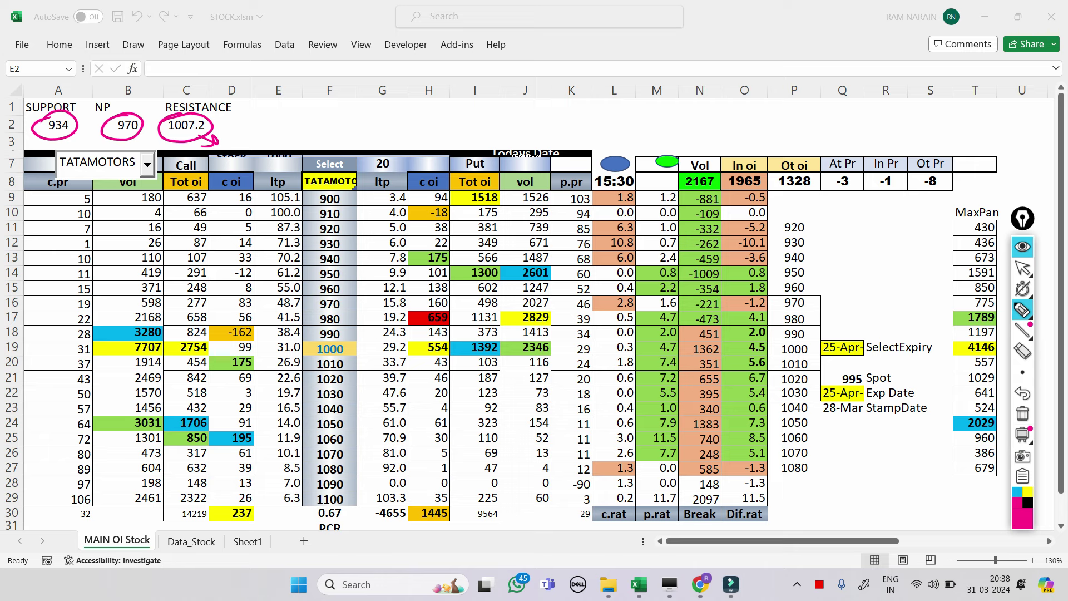
mouse_move(210, 128)
left_mouse_down()
mouse_move(245, 124)
mouse_move(229, 135)
left_mouse_up()
- Circle the 1000 strike with an arrow and mark the 1050 strike, then clear all annotations and leave the pen
mouse_move(334, 334)
left_mouse_down()
mouse_move(313, 349)
mouse_move(351, 338)
mouse_move(295, 326)
mouse_move(359, 365)
left_mouse_up()
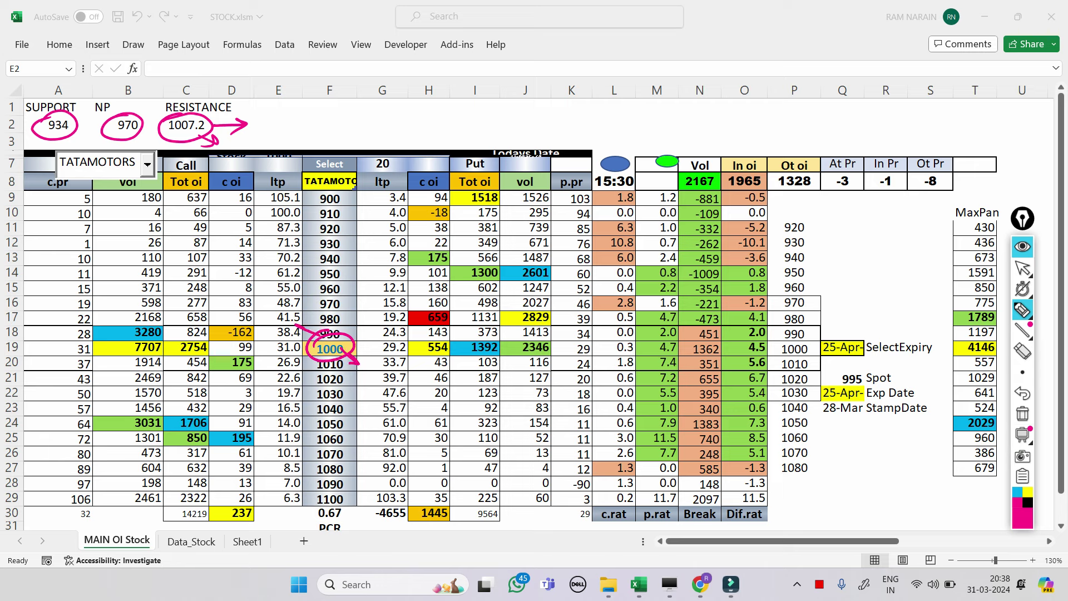
mouse_move(337, 421)
left_mouse_down()
mouse_move(306, 435)
mouse_move(346, 423)
left_mouse_up()
left_click(1022, 414)
left_click(1023, 268)
- Copy the TATAMOTORS symbol from the STOCK.xlsm workbook and switch to the ADVANCED STOCKS SELECTION.xlsm workbook
mouse_move(639, 585)
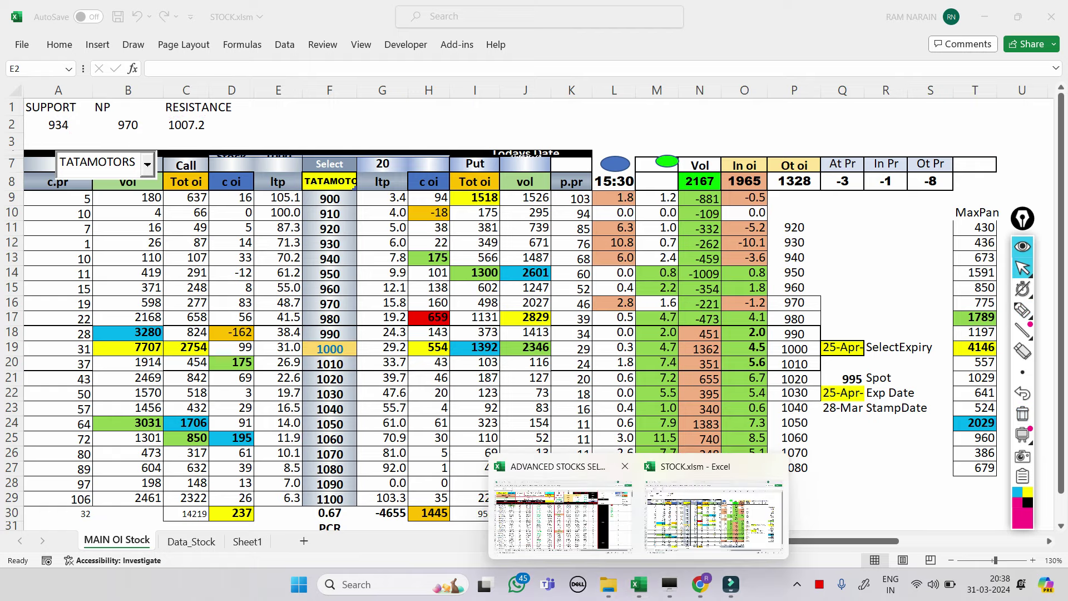
left_click(562, 517)
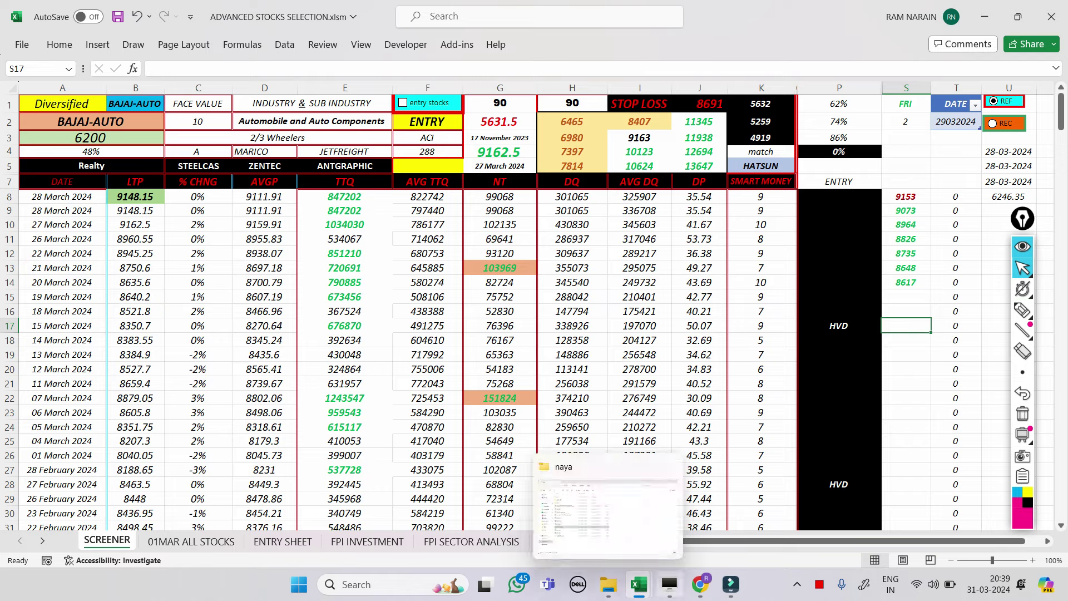
mouse_move(640, 584)
left_click(714, 517)
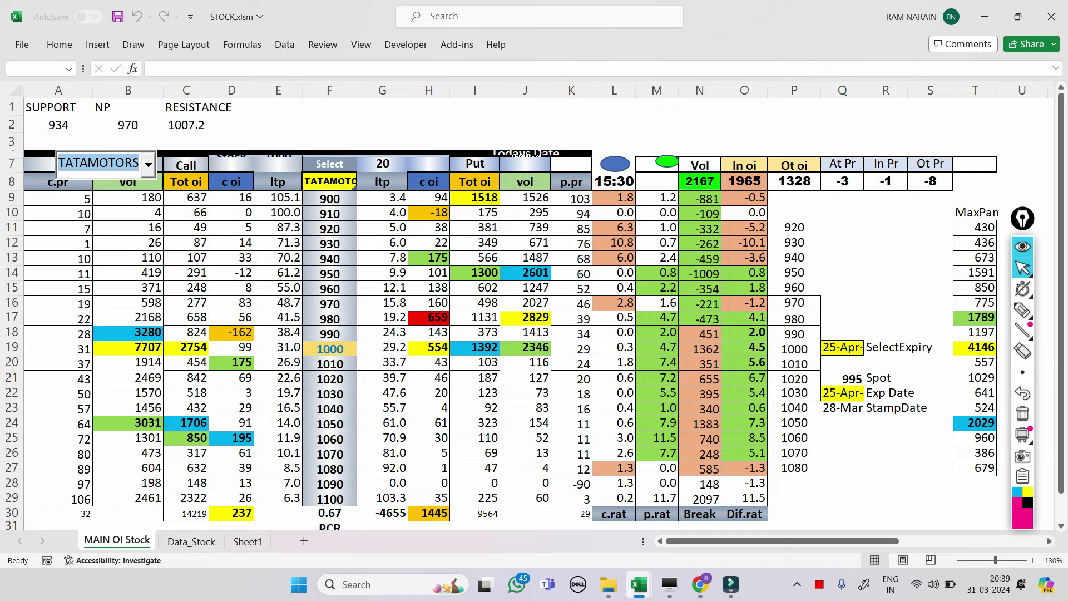
mouse_move(638, 584)
left_click(562, 518)
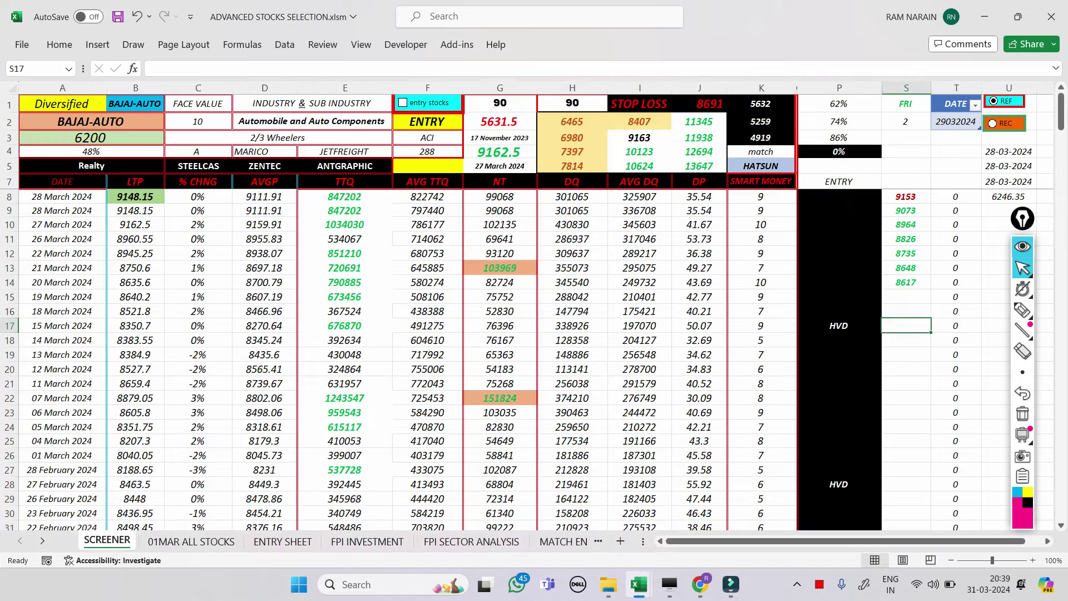
- Replace the stock symbol in cell A2 of the SCREENER sheet with the copied TATAMOTORS
double_click(91, 121)
left_click_drag(85, 121, 19, 121)
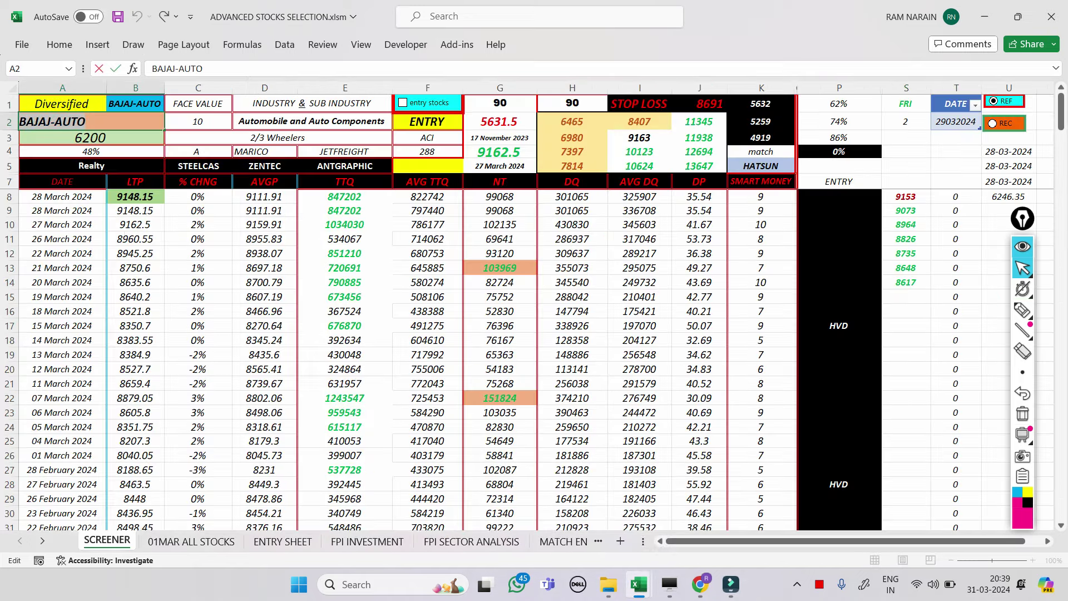
type("TATAMOTORS")
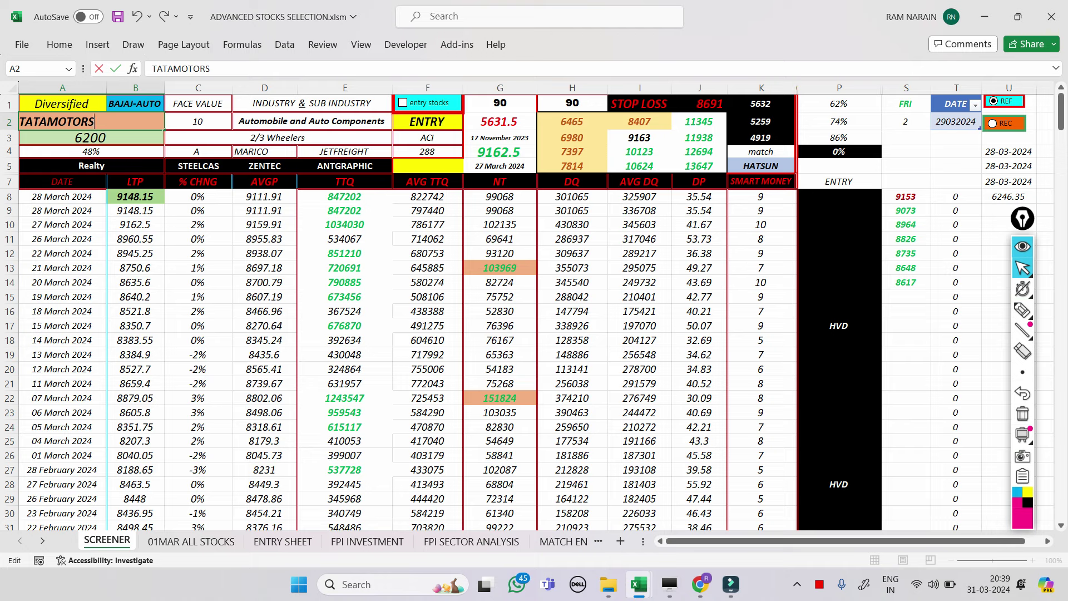
left_click(906, 166)
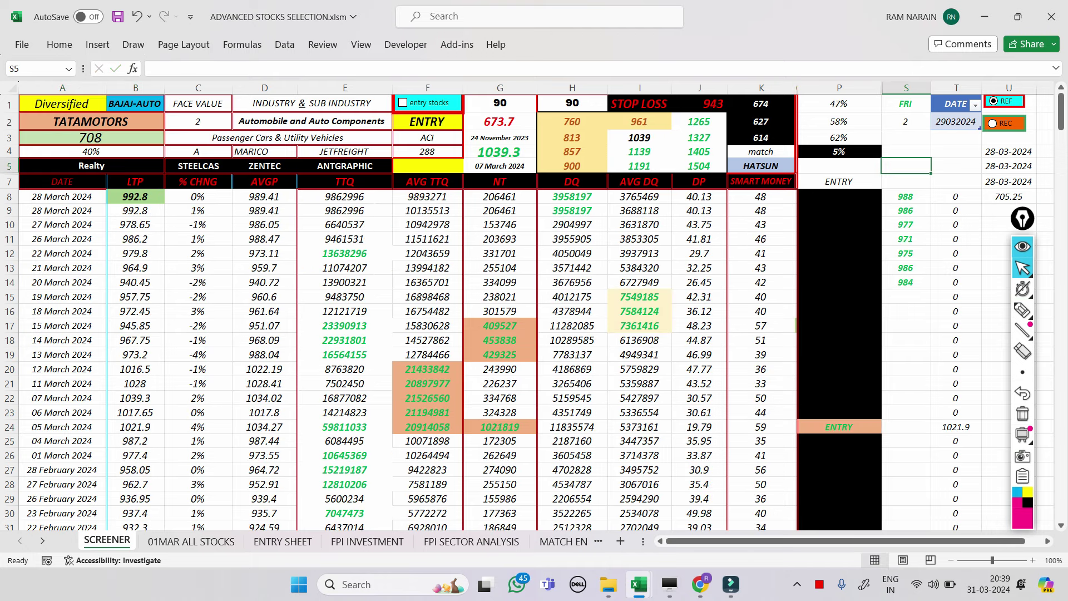
- Circle the 1039, 1139 and 1191 levels with arrows using the pen, then clear the annotations and leave the pen
left_click(1022, 310)
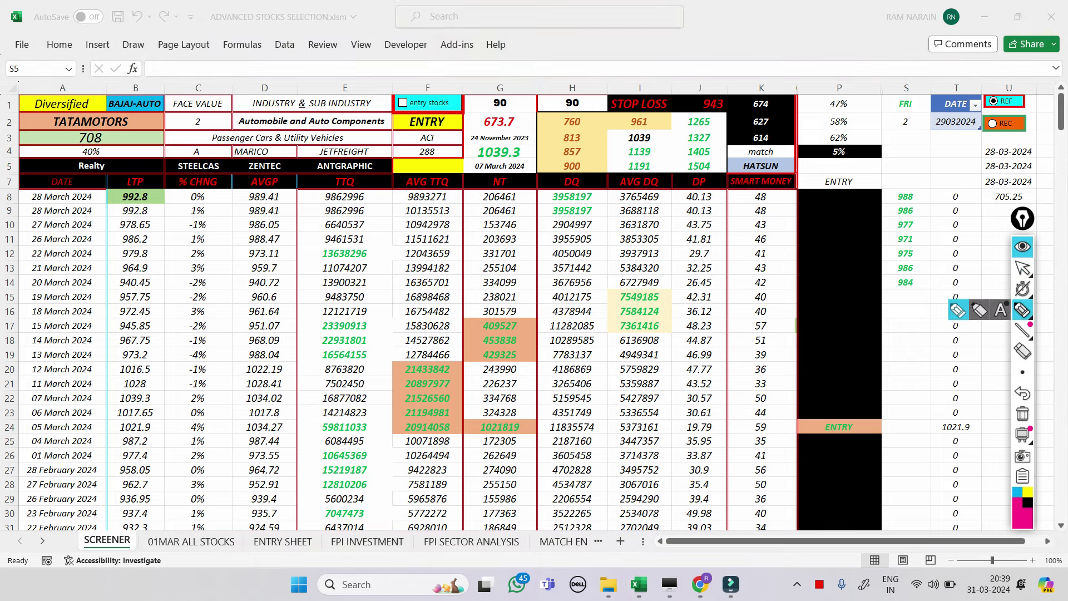
mouse_move(632, 129)
left_mouse_down()
mouse_move(657, 145)
mouse_move(629, 161)
mouse_move(641, 145)
mouse_move(664, 170)
left_mouse_up()
mouse_move(666, 161)
left_mouse_down()
mouse_move(625, 163)
mouse_move(653, 190)
left_mouse_up()
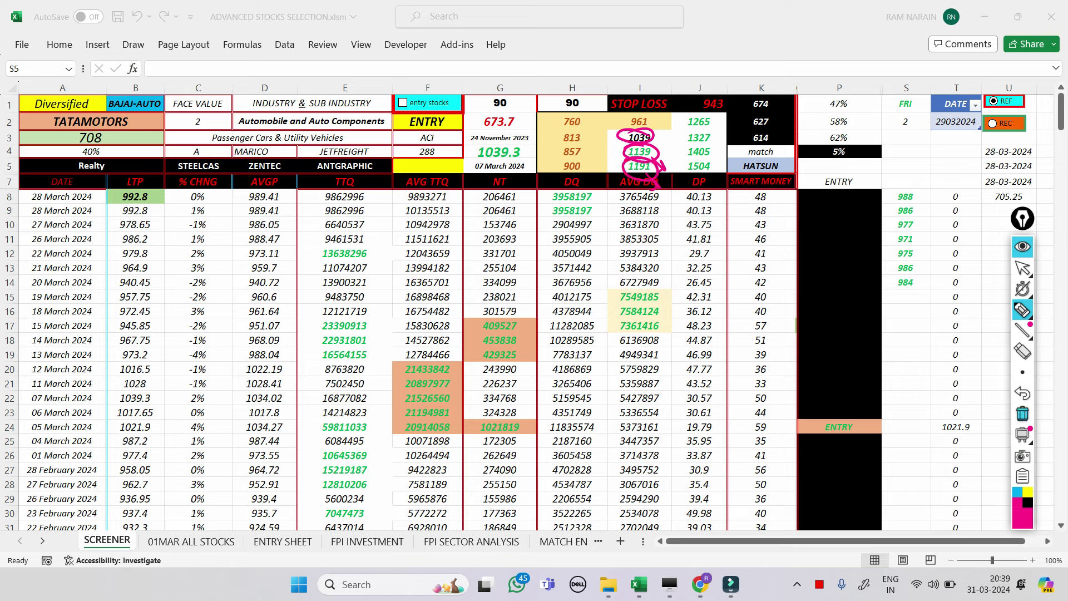
left_click(1022, 413)
left_click(1022, 268)
- Link the stock symbol in cell A2 to the selection cell with the formula =K5
left_click(90, 122)
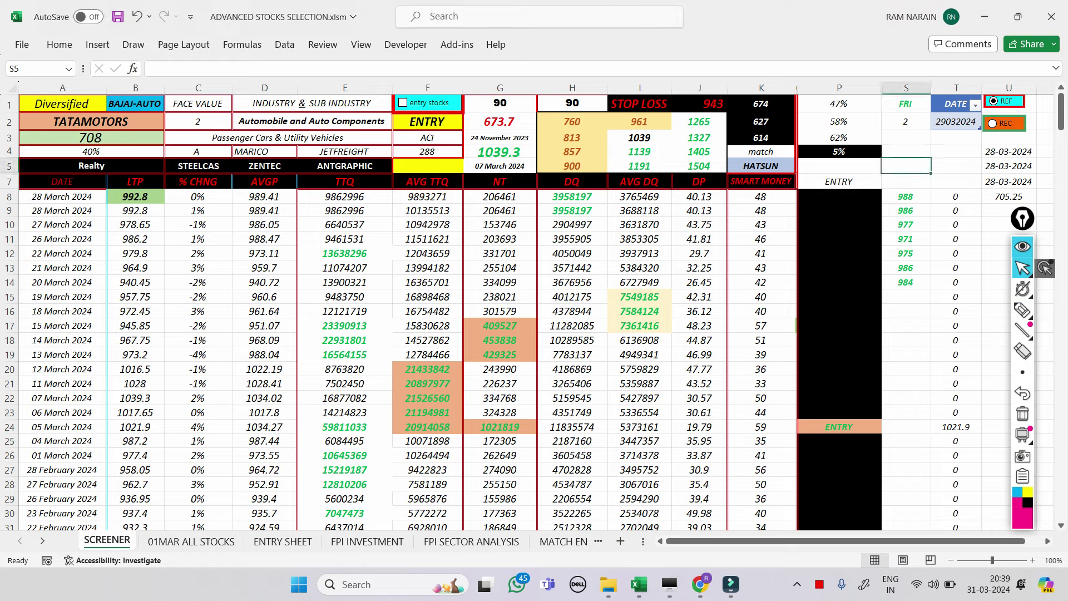
type("=")
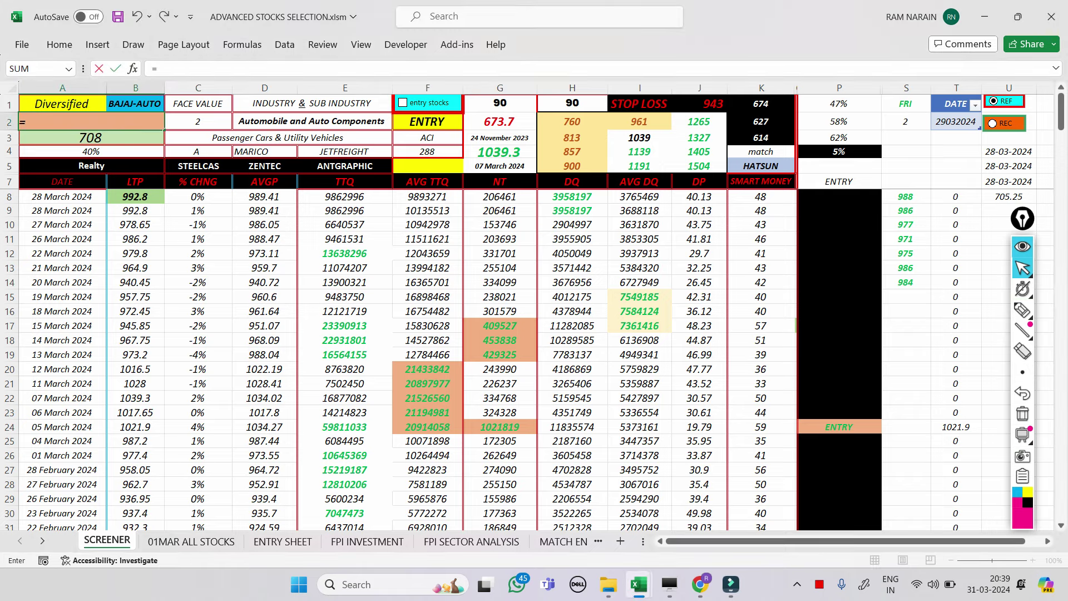
left_click(761, 166)
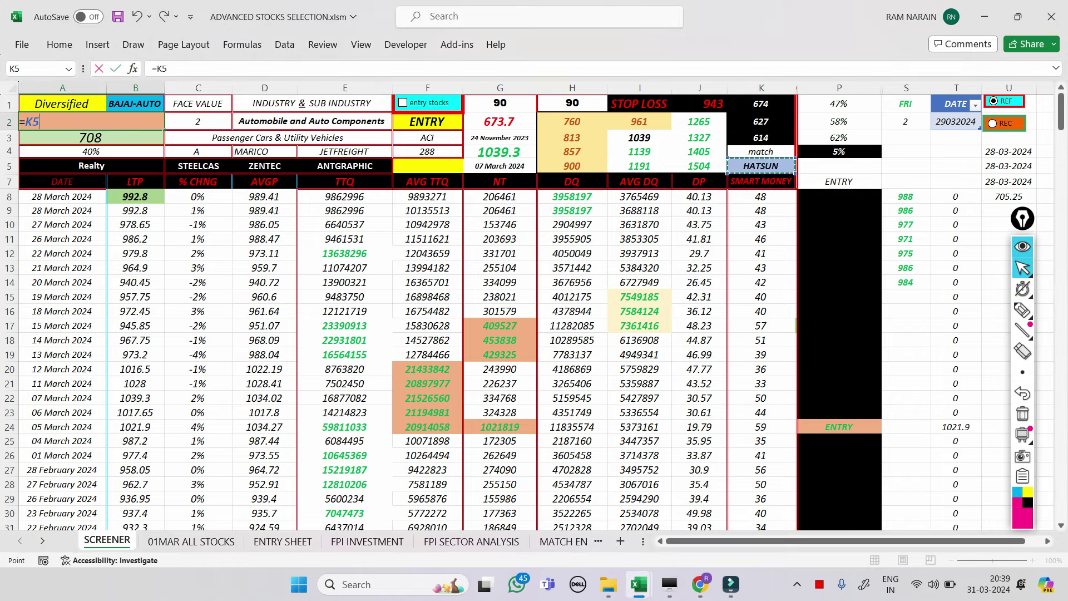
key("Return")
left_click(905, 182)
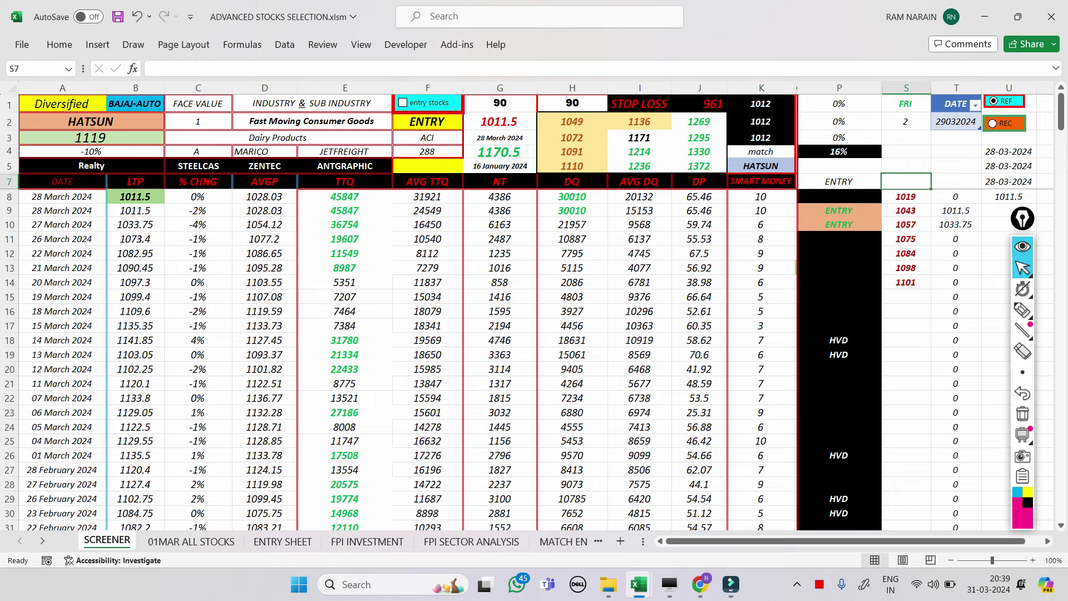
- Choose AGRITECH as the stock in cell K5 to load its screener data
left_click(762, 166)
left_click(801, 166)
scroll(761, 211, "up", 4)
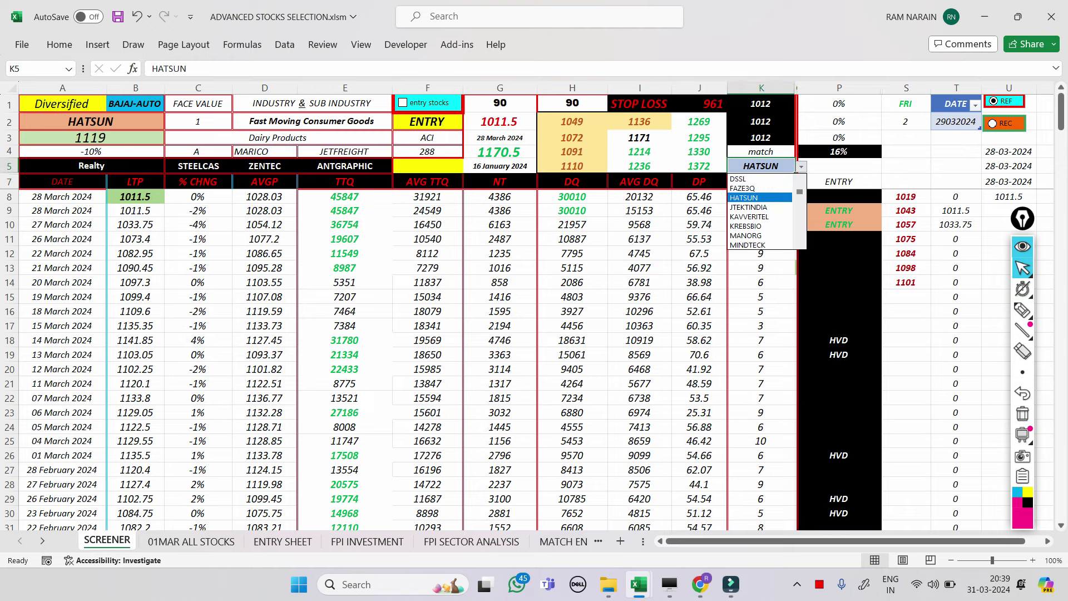
scroll(762, 212, "up", 1)
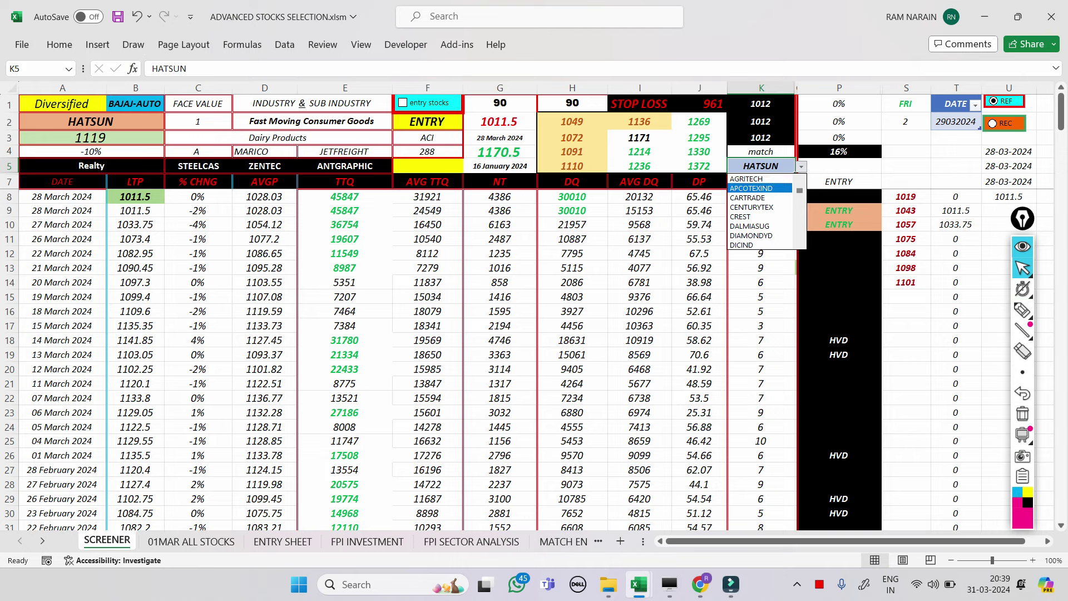
left_click(747, 178)
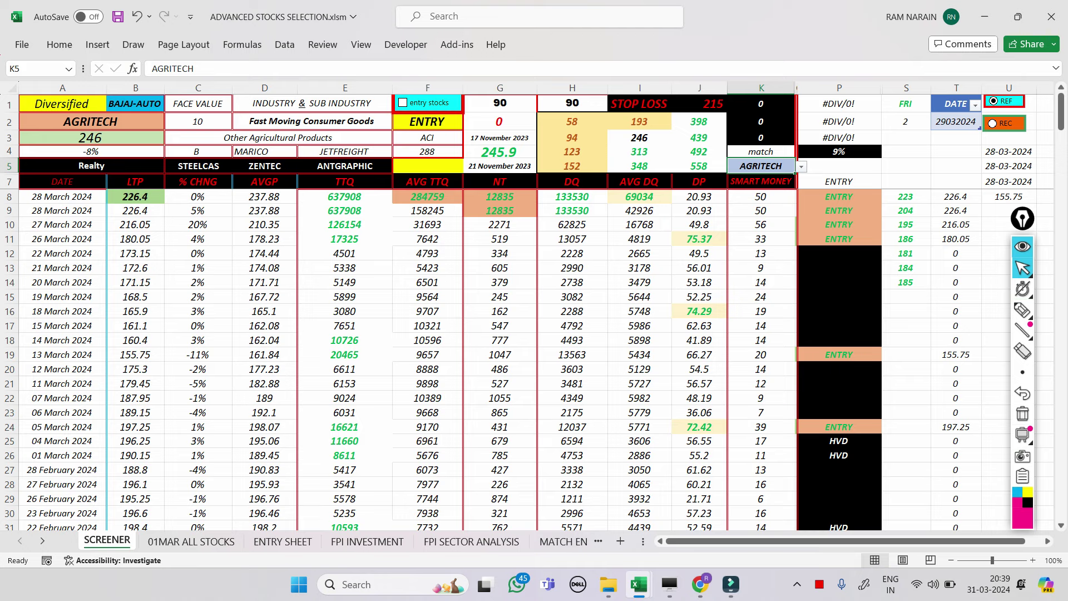
- Select APCOTEXIND and then CARTRADE in cell K5 to view each stock's screener data
left_click(801, 166)
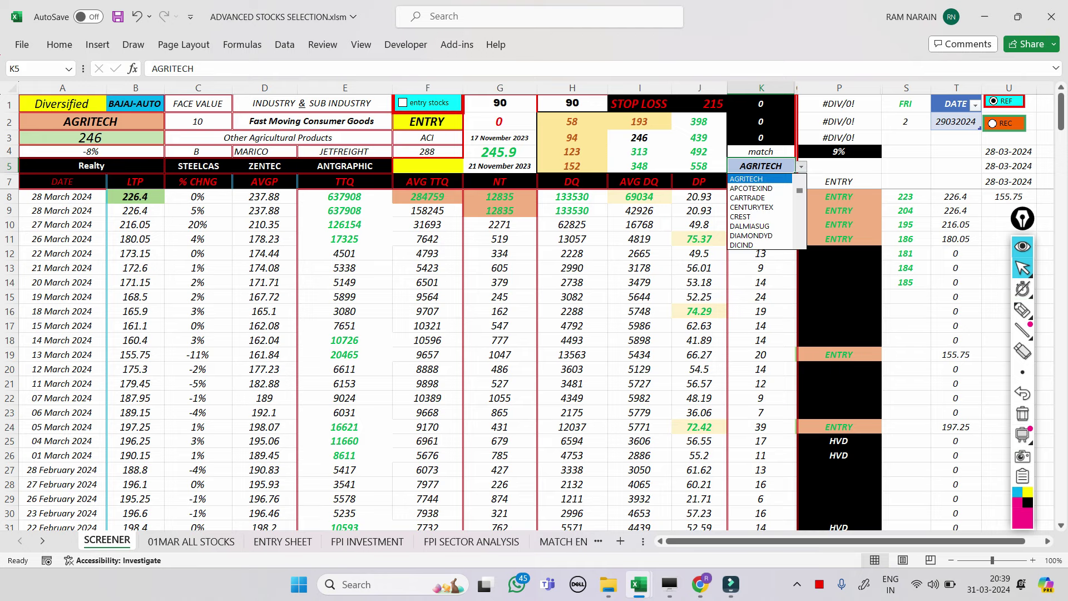
key("Down")
key("Return")
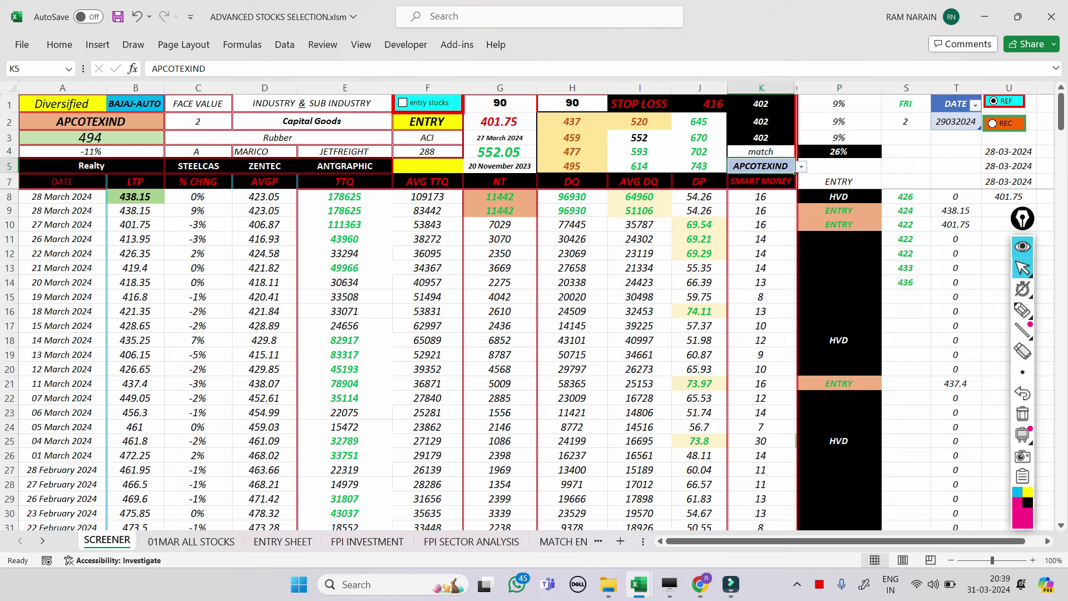
key("alt+Down")
key("Down")
key("Return")
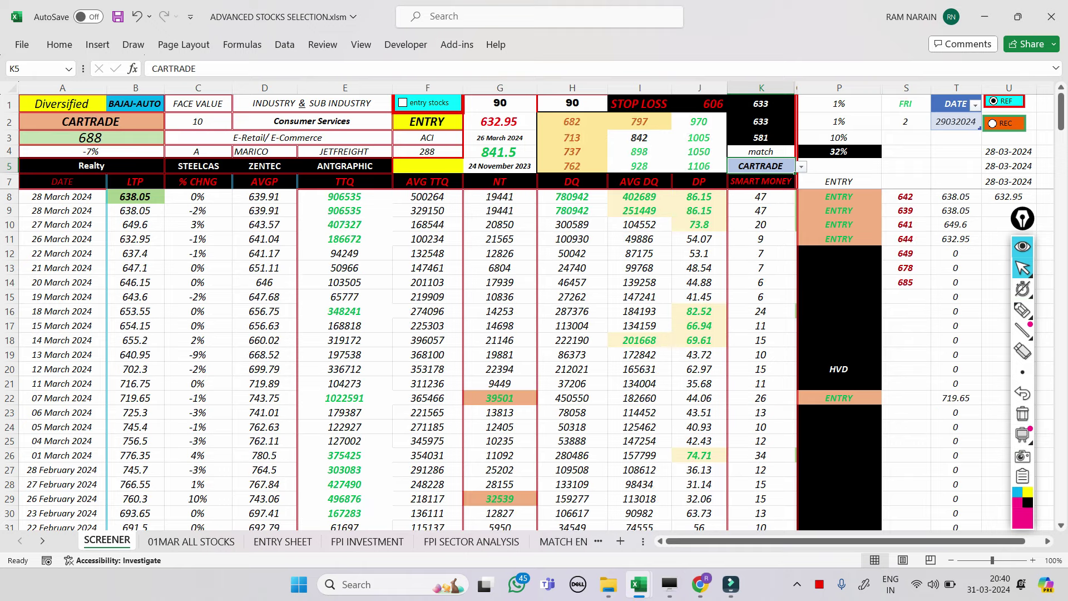
- Select CREST and then DICIND in cell K5 to view each stock's screener data
key("alt+Down")
key("Down")
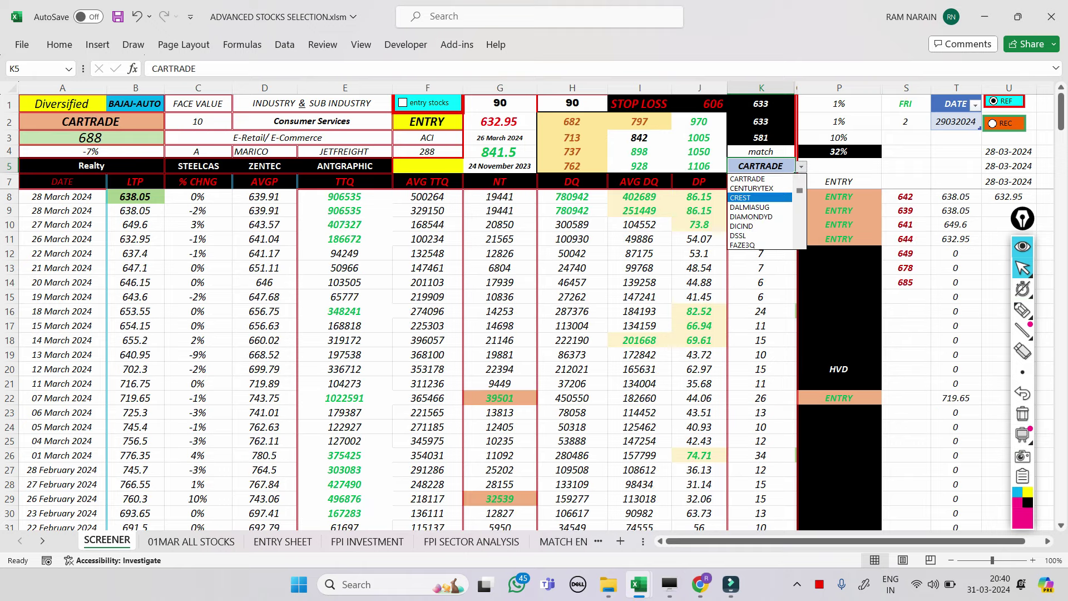
key("Return")
key("alt+Down")
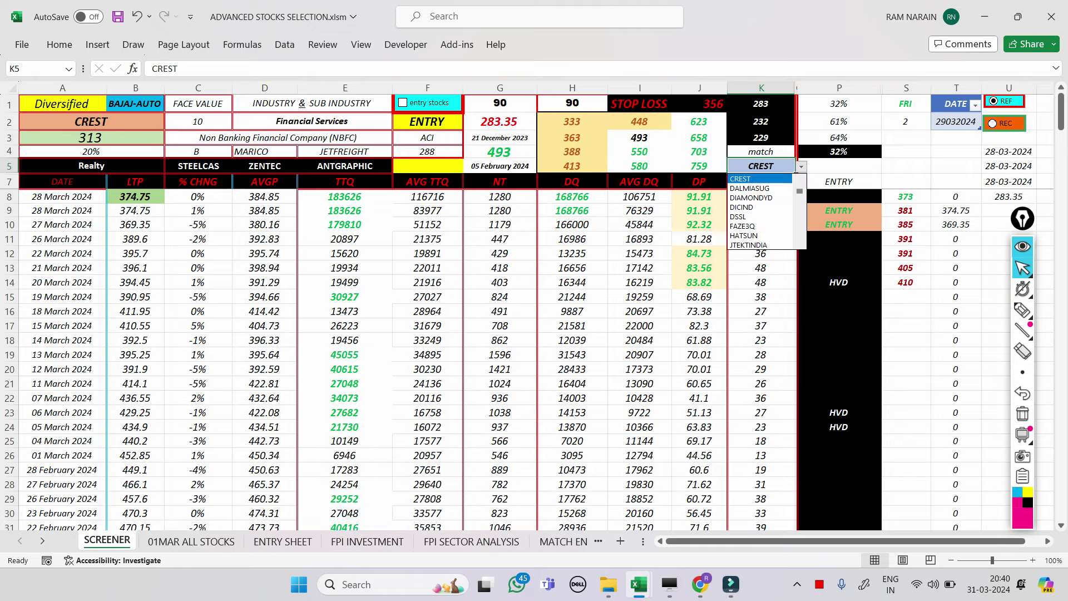
key("Down")
- Change the stock in cell K5 to JTEKTINDIA to view its screener data
key("Down")
key("Return")
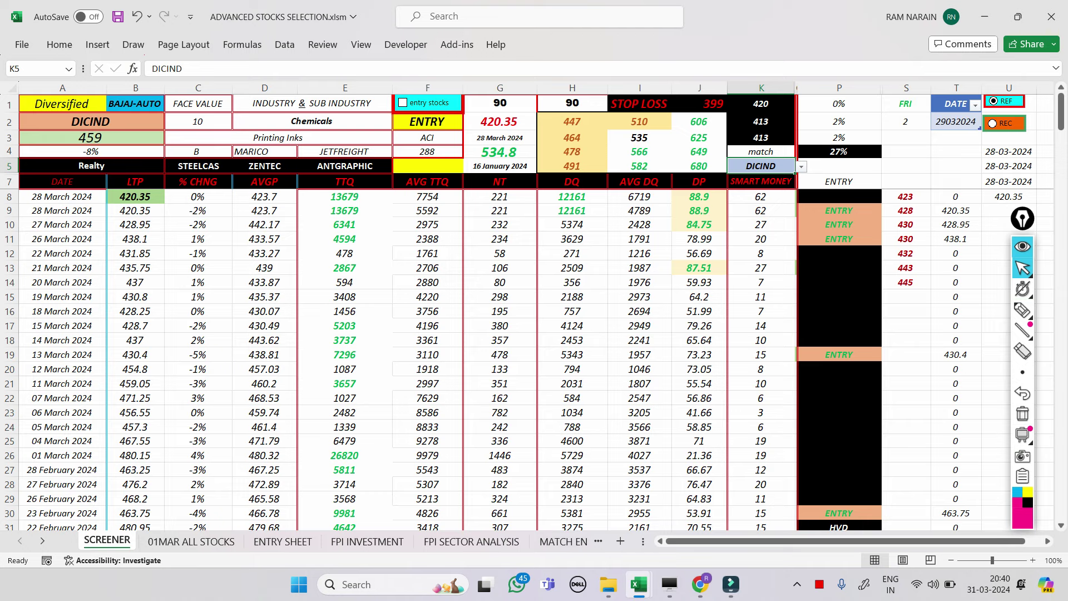
key("alt+Down")
key("Down")
key("Down")
key("Down")
key("Down")
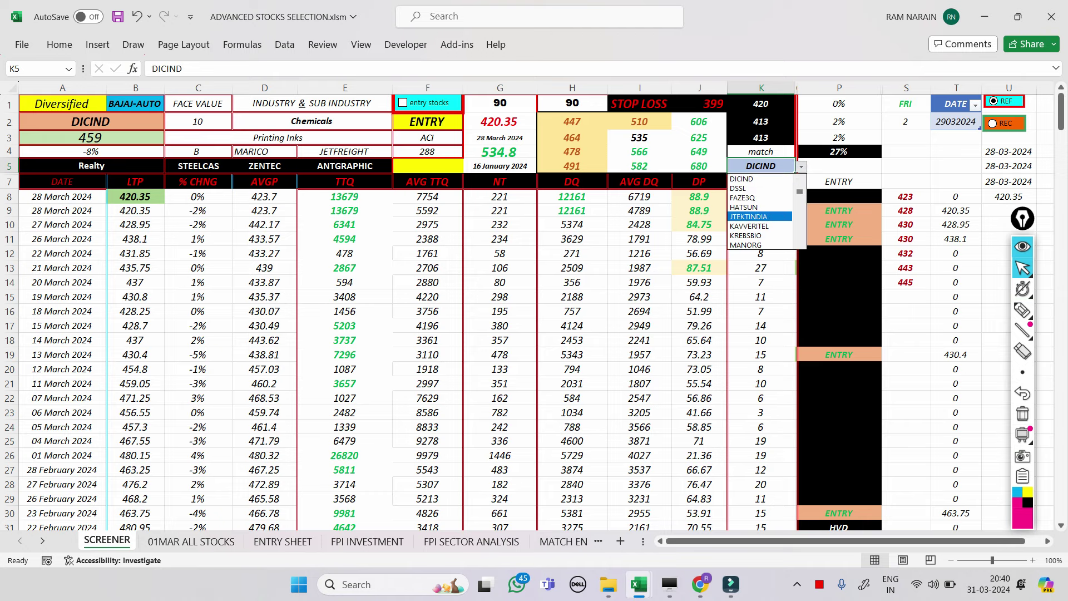
key("Return")
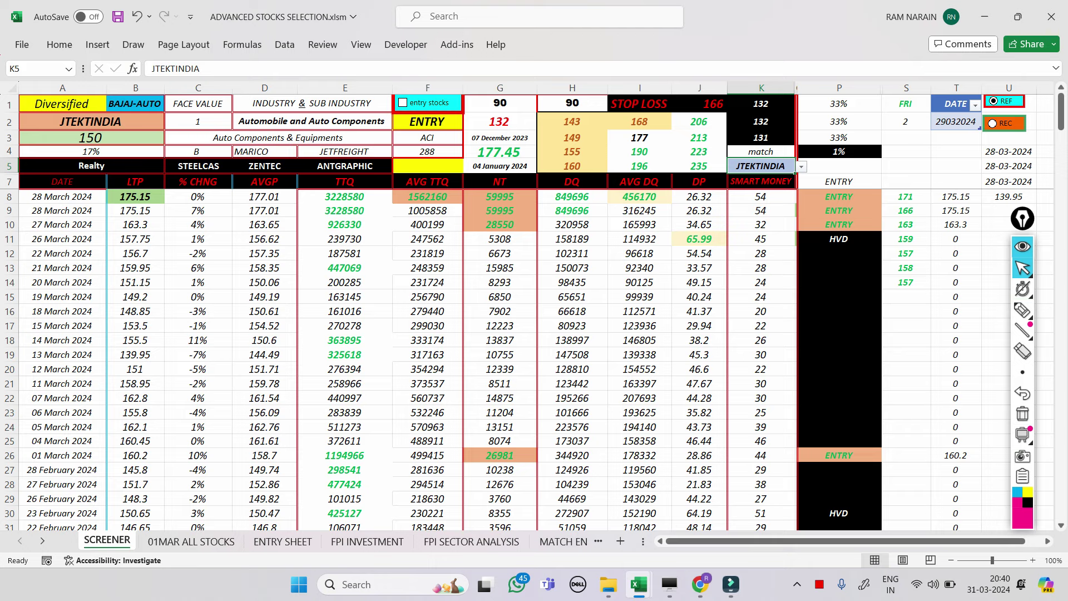
- Change the stock in cell K5 to MINDTECK to view its screener data
key("alt+Down")
key("Down")
key("Down")
key("Down")
key("Down")
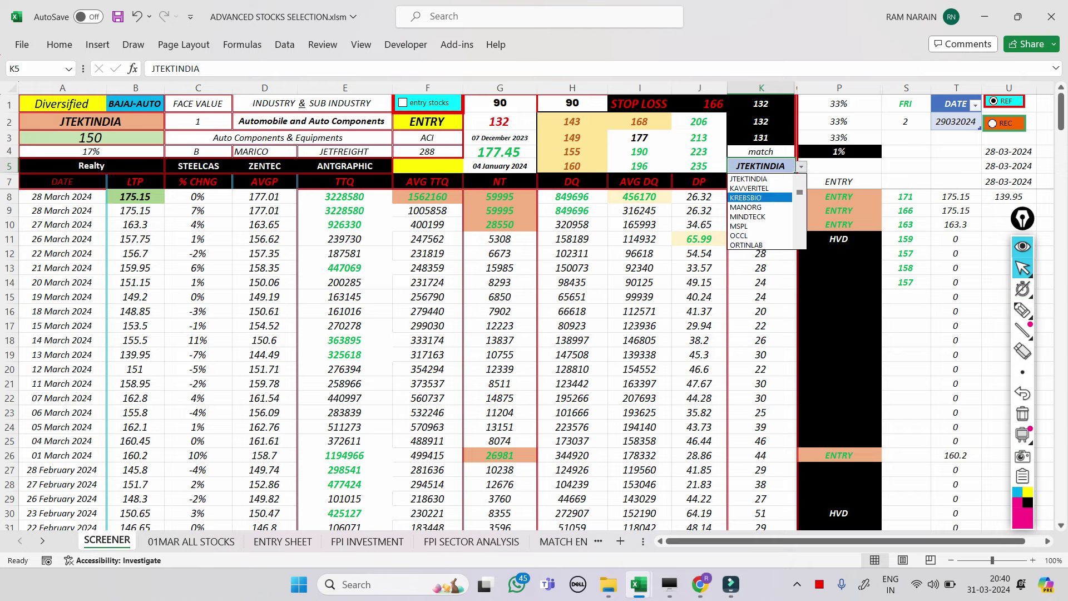
key("Return")
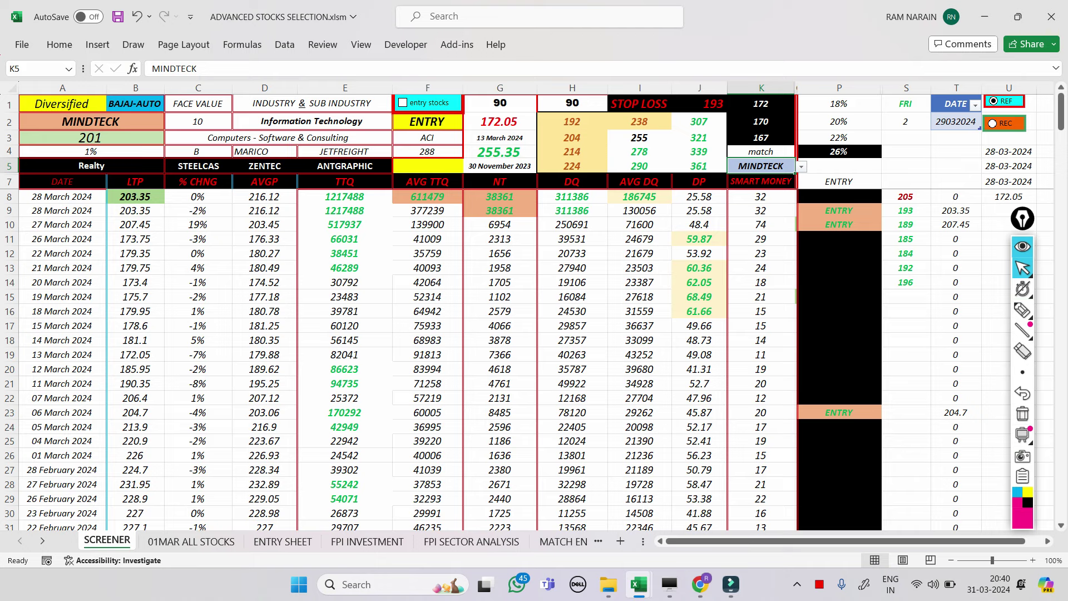
- Change the stock in cell K5 to PFIZER to view its screener data
key("alt+Down")
key("Down")
key("Down")
key("Down")
key("Down")
key("Down")
key("Return")
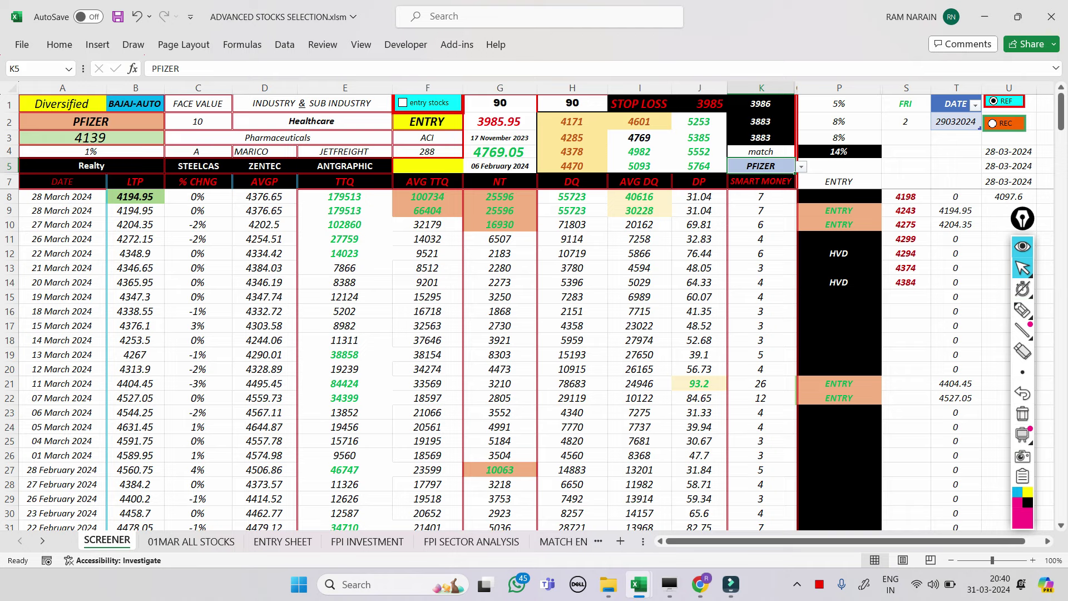
- Set the stock in cell K5 to VIPIND to load its screener data, and leave the selection cell
key("alt+Down")
key("Down")
key("Down")
key("Down")
key("Down")
key("Down")
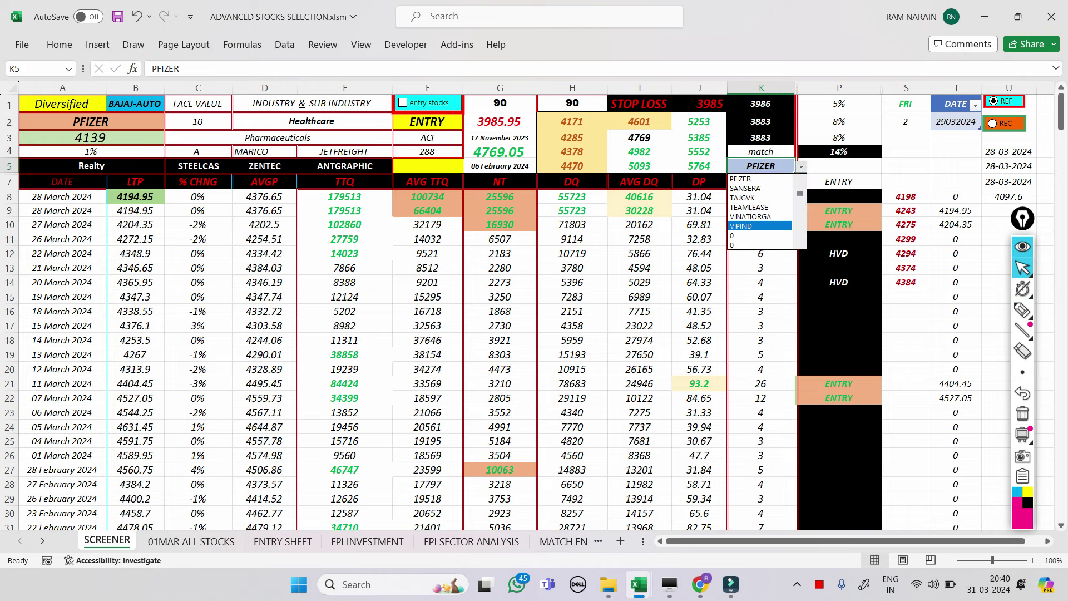
key("Return")
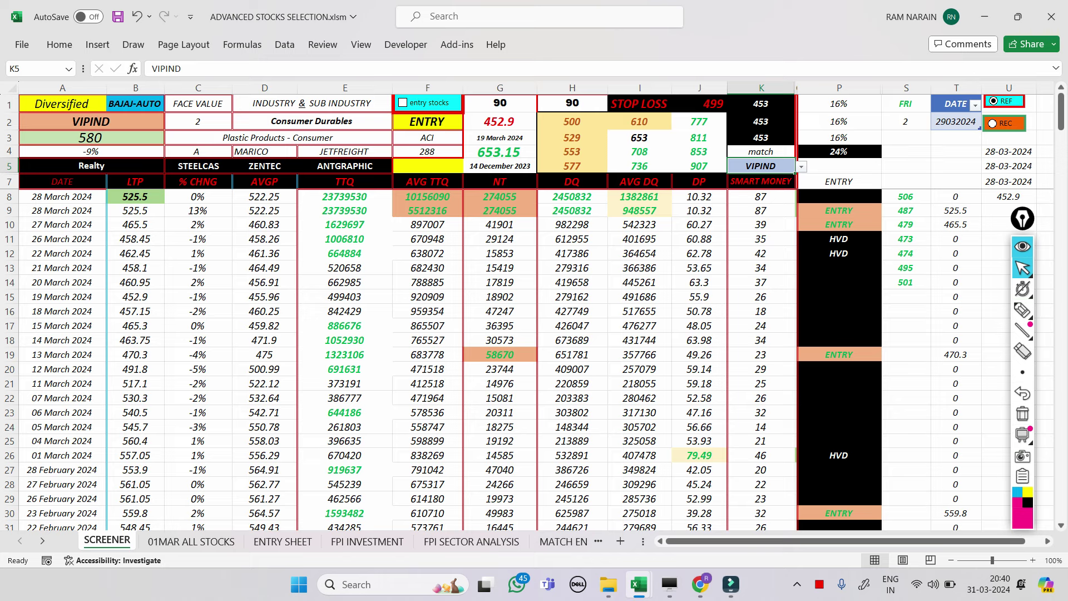
left_click(907, 151)
mouse_move(670, 584)
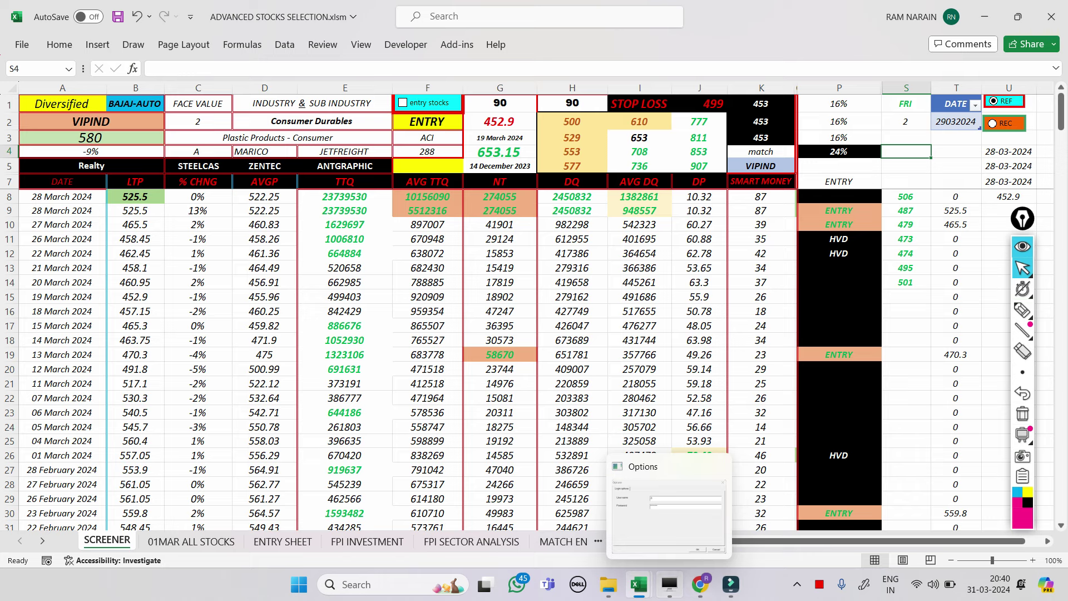
left_click(797, 584)
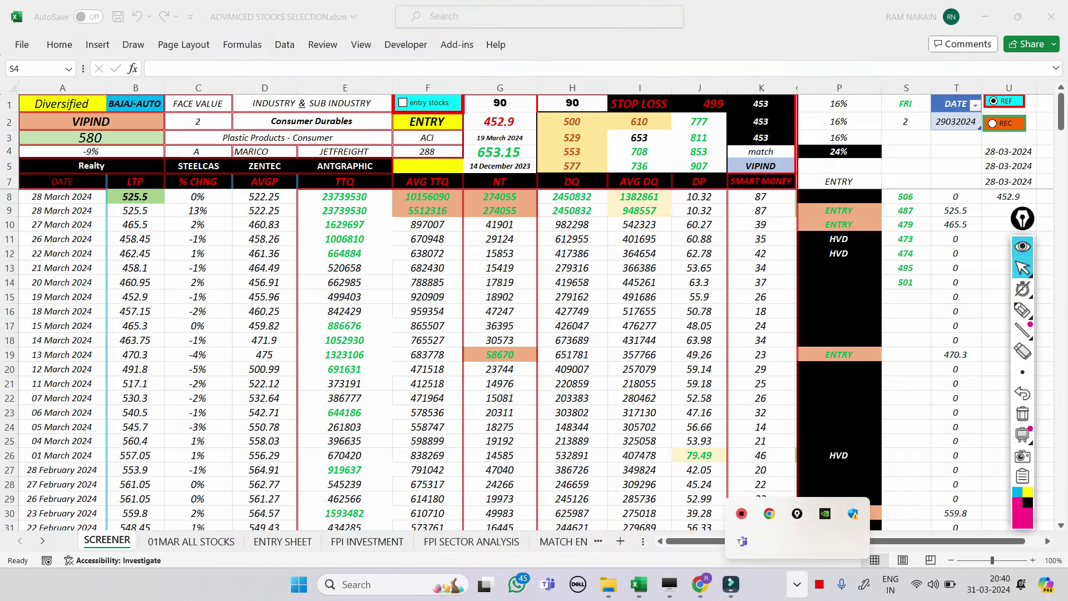